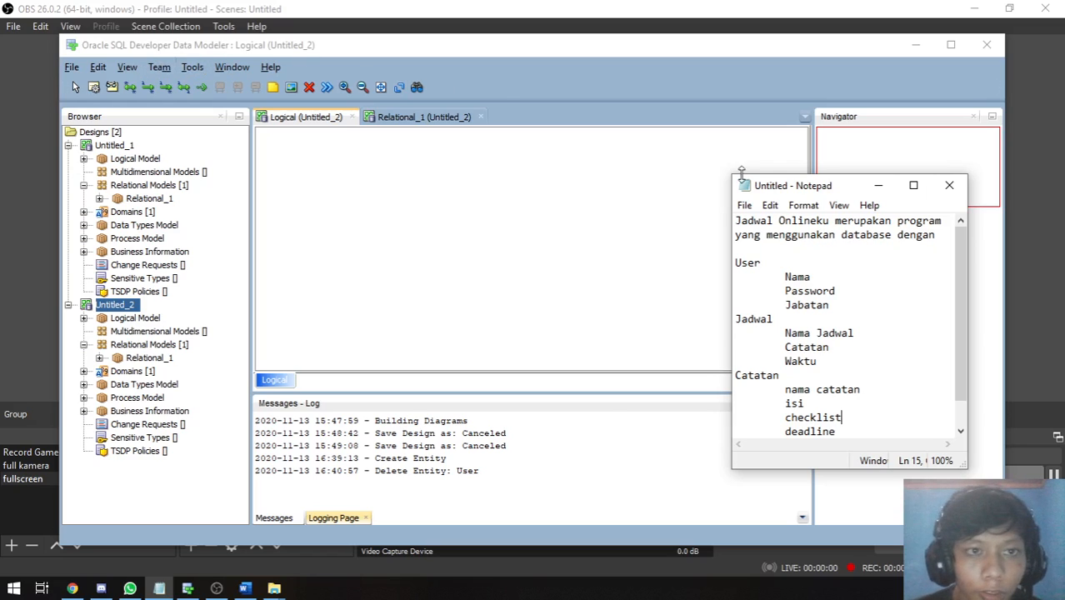
Step: Read through the Jadwal Onlineku program description and the User attributes listed in the notes
drag(738, 224, 826, 220)
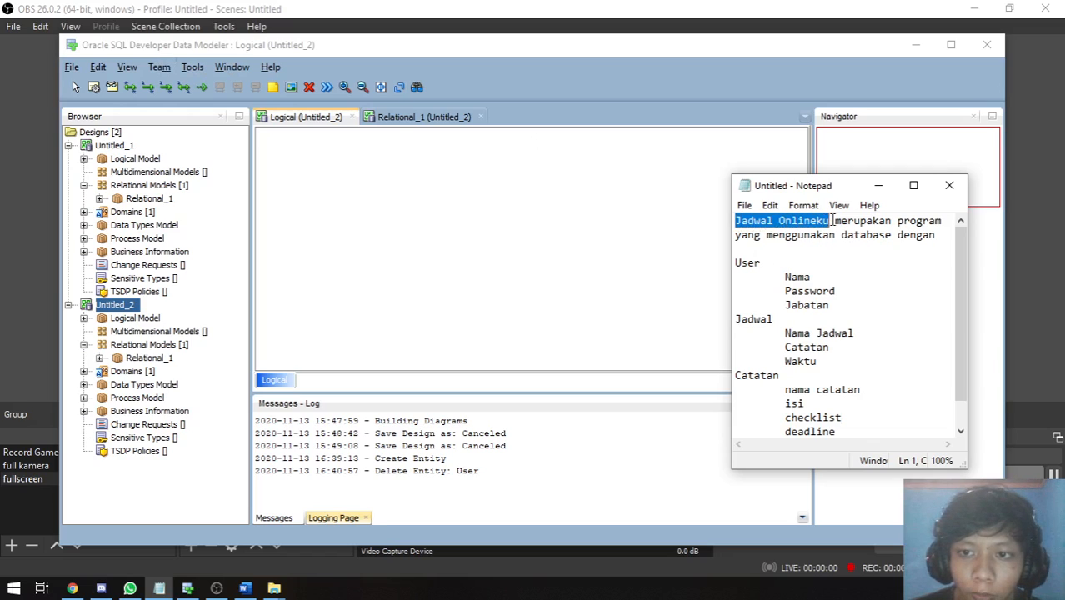
click(850, 222)
click(873, 222)
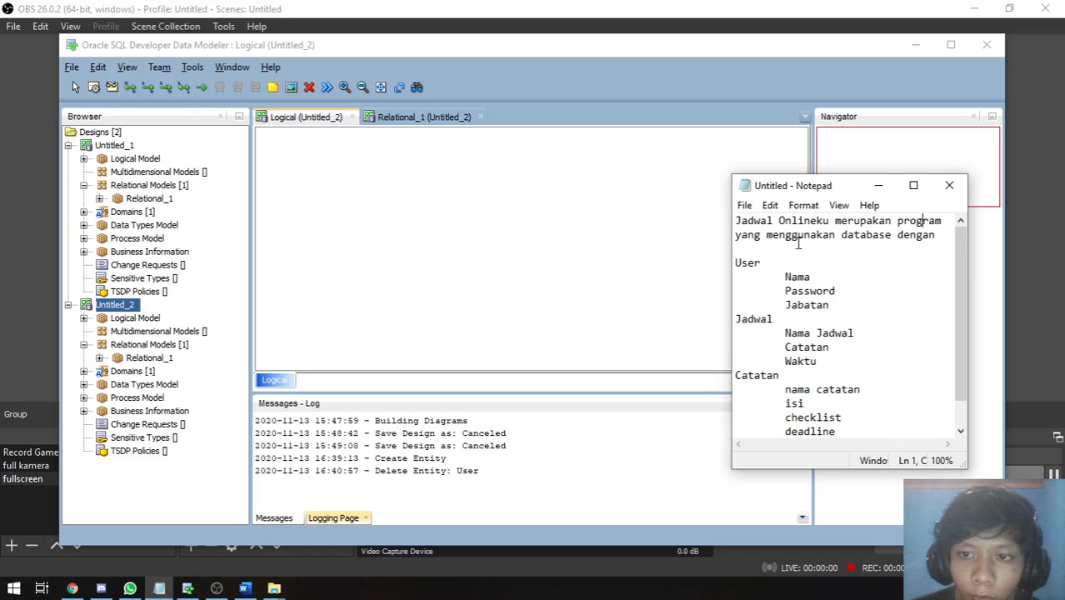
drag(784, 236, 899, 236)
click(922, 236)
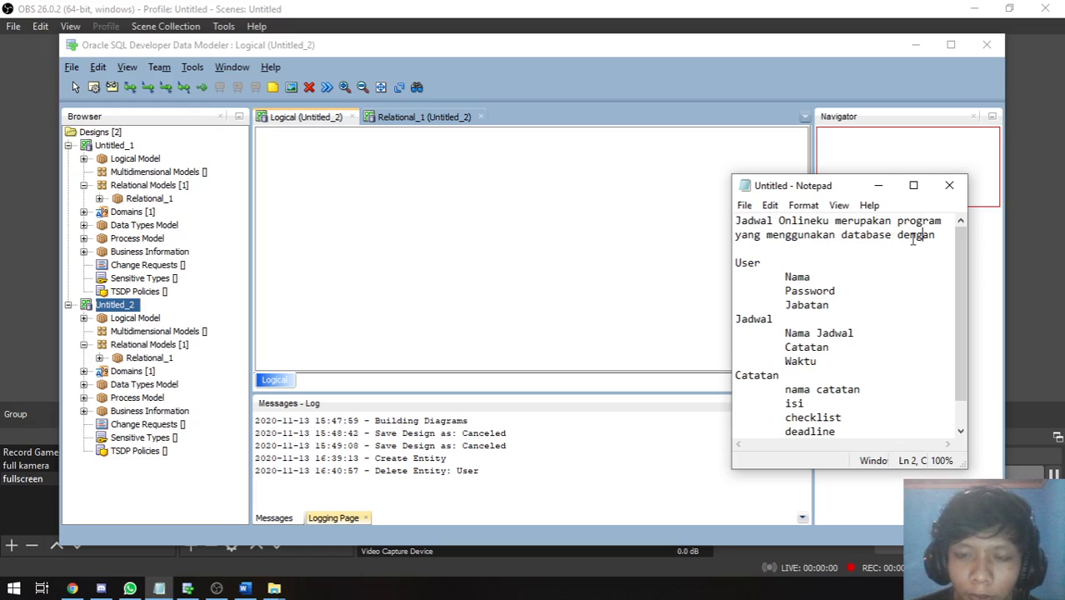
double_click(737, 263)
click(782, 275)
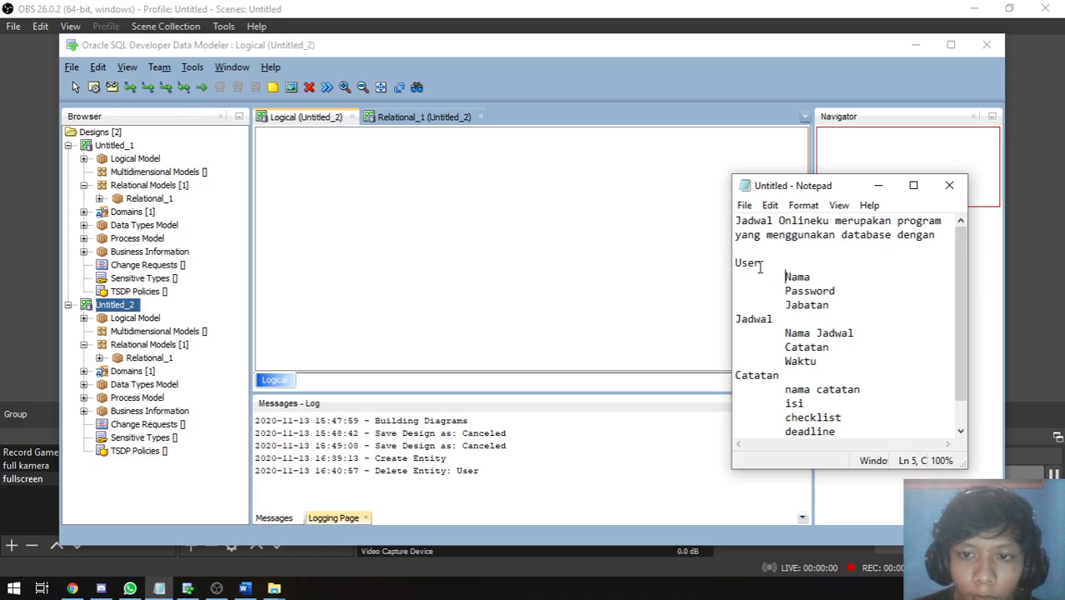
double_click(739, 264)
drag(784, 277, 805, 296)
click(810, 304)
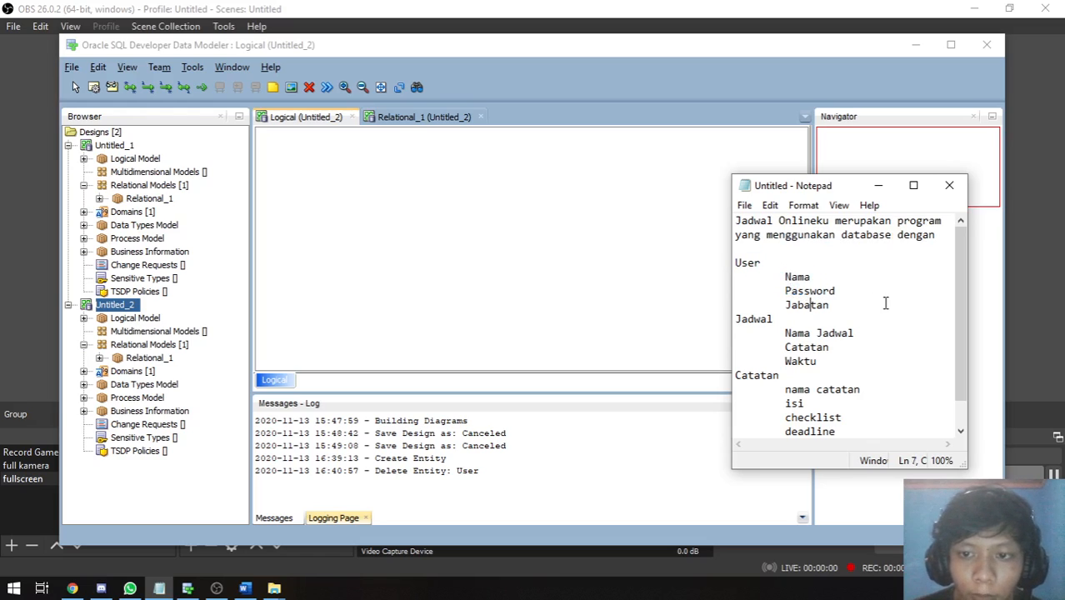
Step: Read through the attributes listed under Jadwal and Catatan in the notes
drag(736, 320, 849, 334)
click(775, 318)
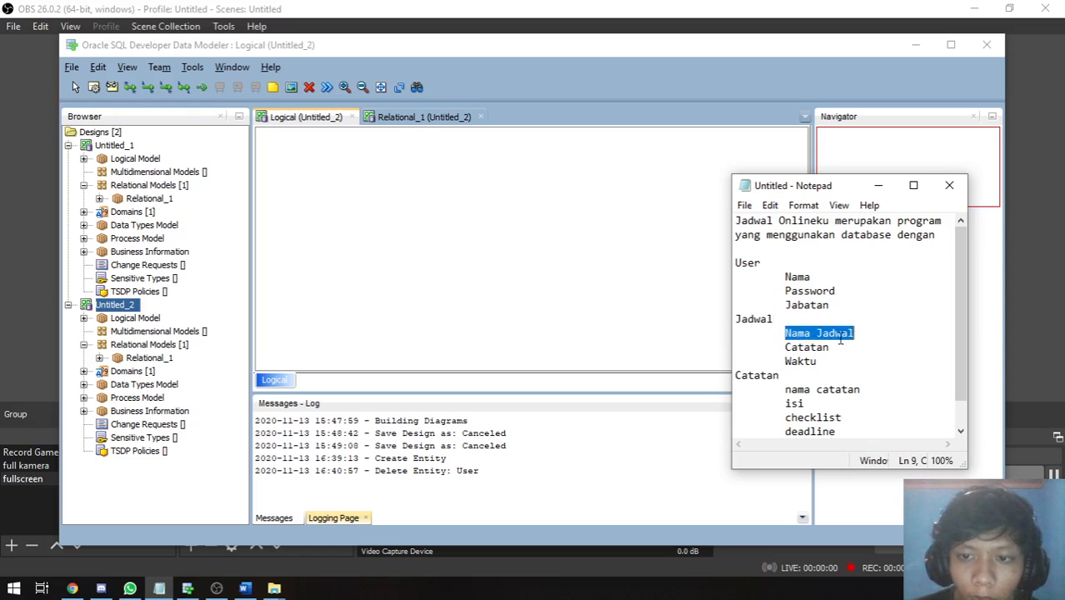
drag(788, 348, 818, 347)
click(826, 368)
click(816, 349)
drag(737, 376, 828, 347)
drag(737, 377, 877, 437)
click(779, 375)
click(867, 413)
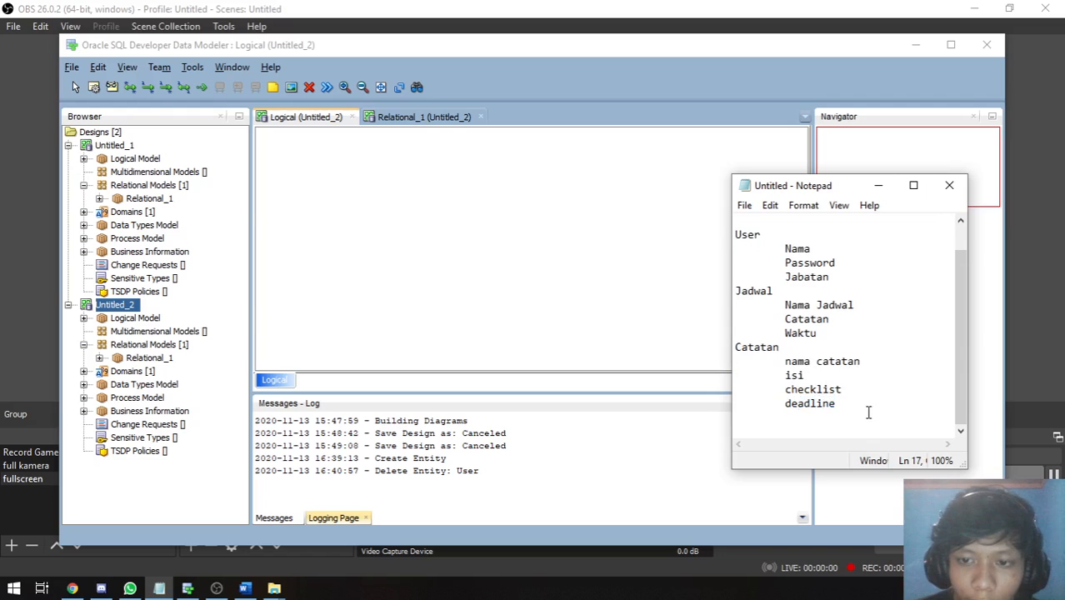
Step: Arrange the Data Modeler and Notepad windows side by side so the notes stay readable beside the diagram
drag(803, 52, 687, 71)
click(907, 212)
drag(830, 189, 987, 179)
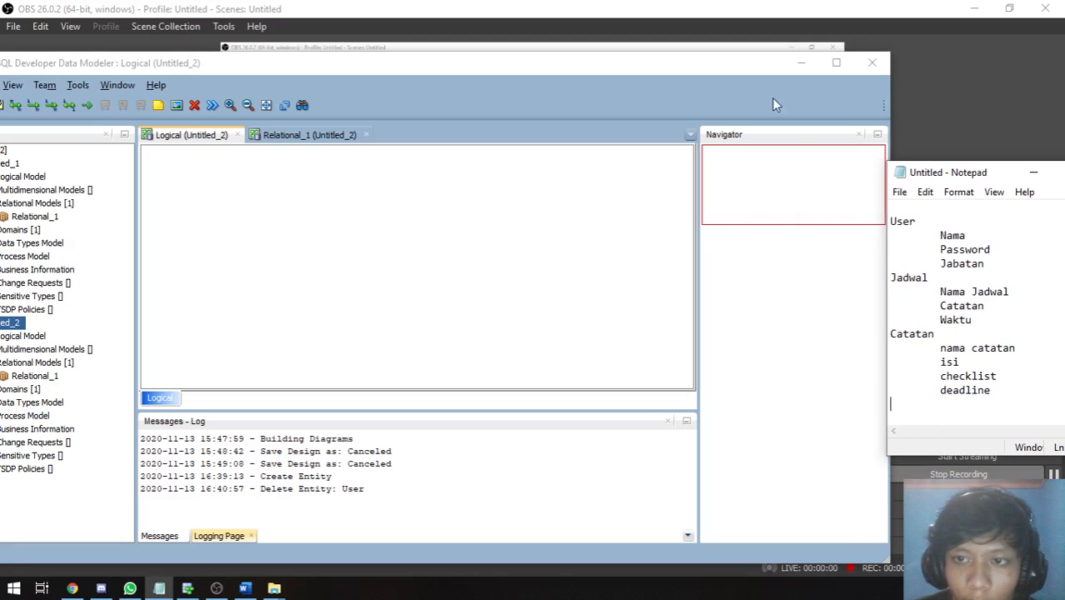
drag(183, 67, 210, 64)
Step: Draw a new entity in the upper-left area of the logical diagram and name it User
click(5, 98)
drag(198, 175, 347, 280)
text(User)
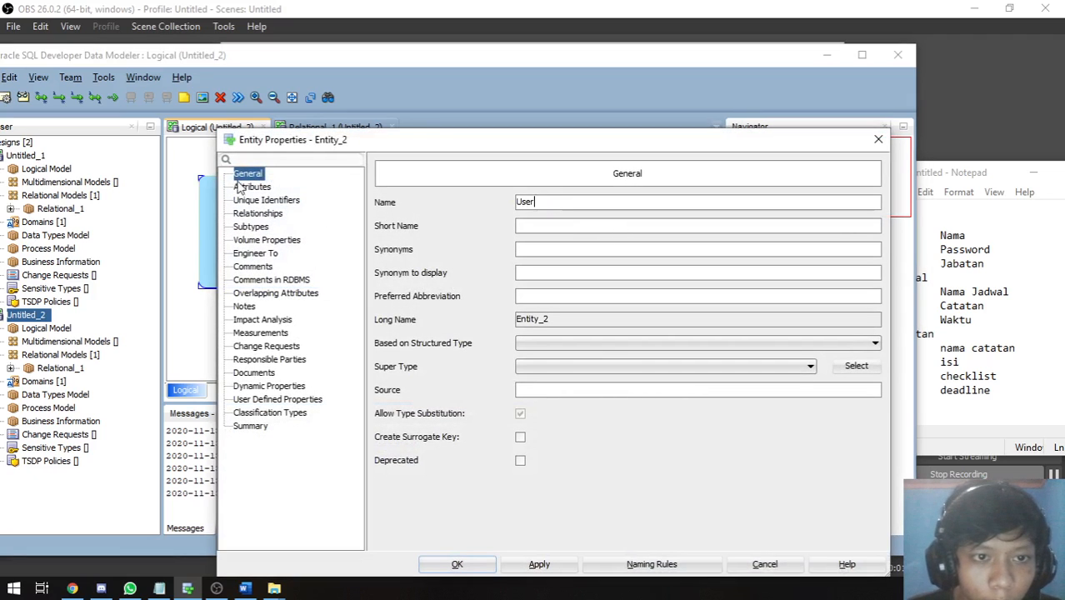
Step: Add an ID attribute to the User entity with the logical type Integer and make it the primary UID
click(254, 187)
click(414, 247)
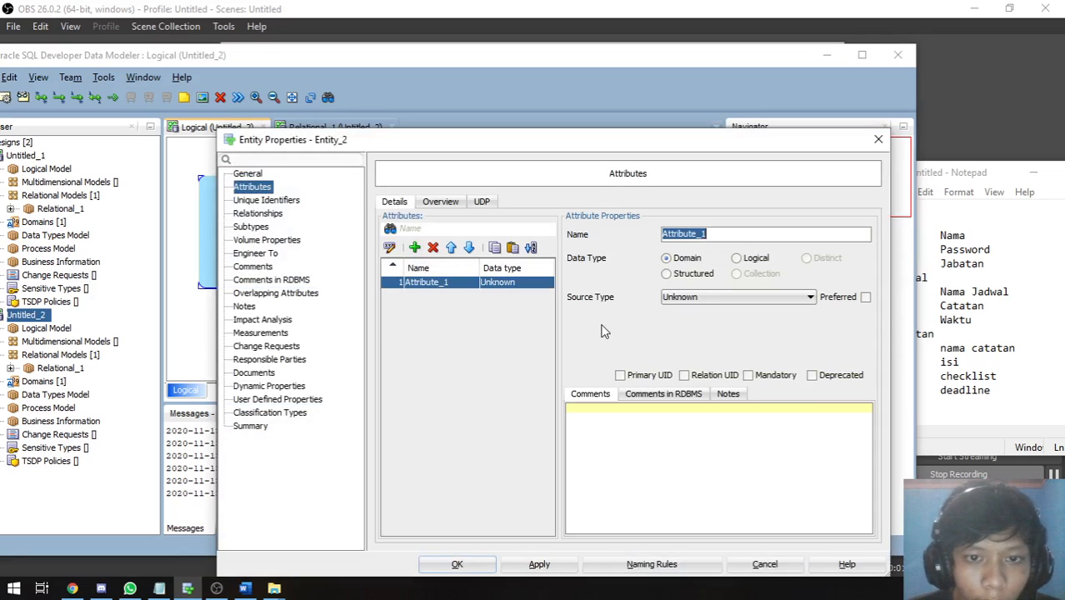
text(ID)
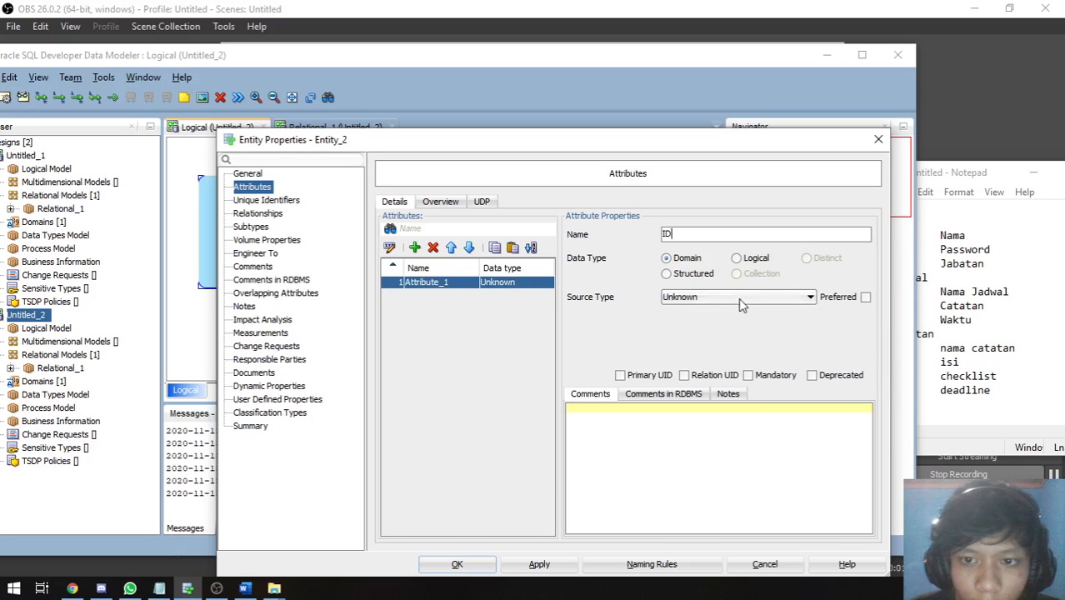
click(734, 296)
click(756, 312)
click(737, 258)
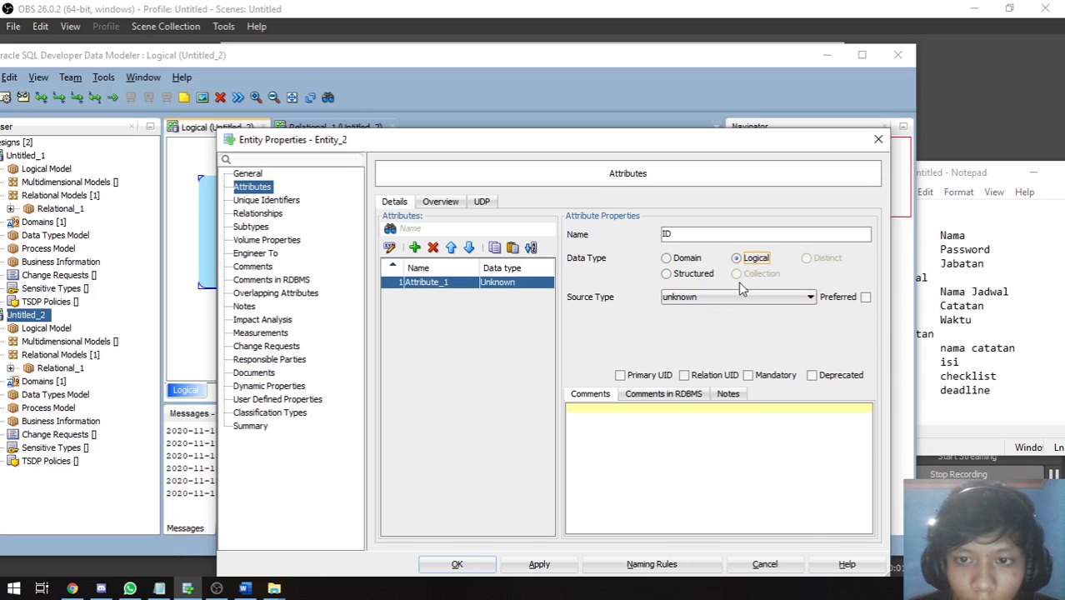
click(742, 296)
scroll(709, 490, down, 9)
scroll(704, 419, up, 1)
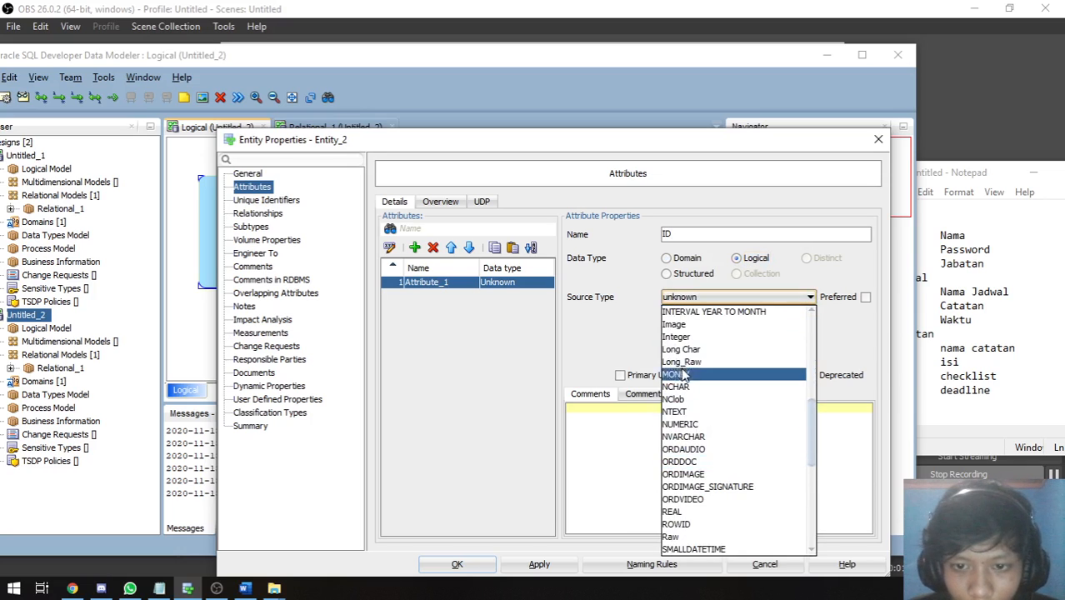
click(689, 337)
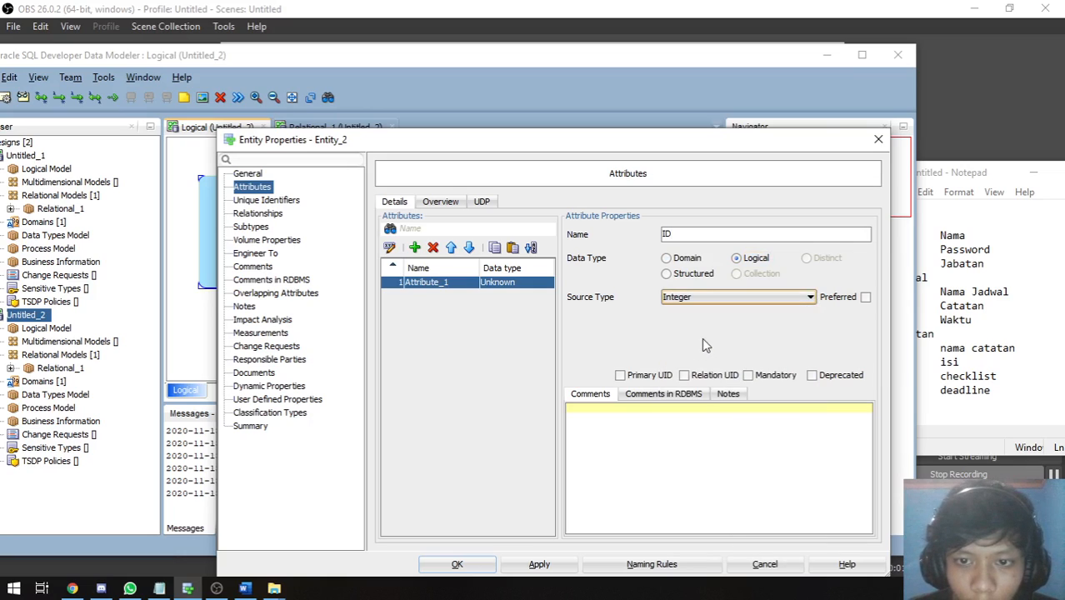
click(636, 375)
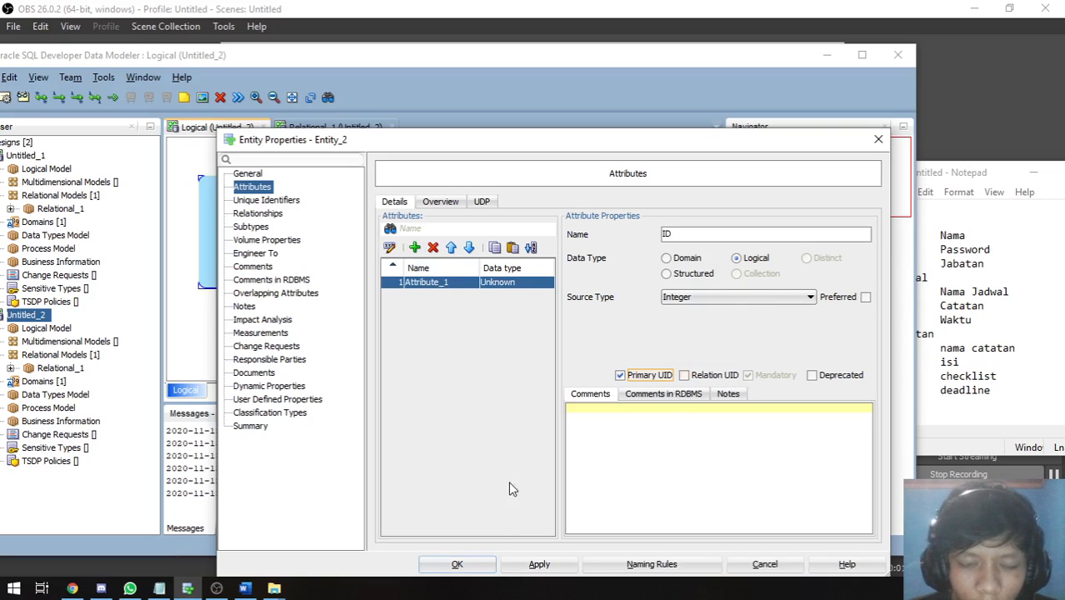
click(539, 564)
Step: Add a mandatory nama attribute to the User entity with the logical type VARCHAR and size 20
click(414, 247)
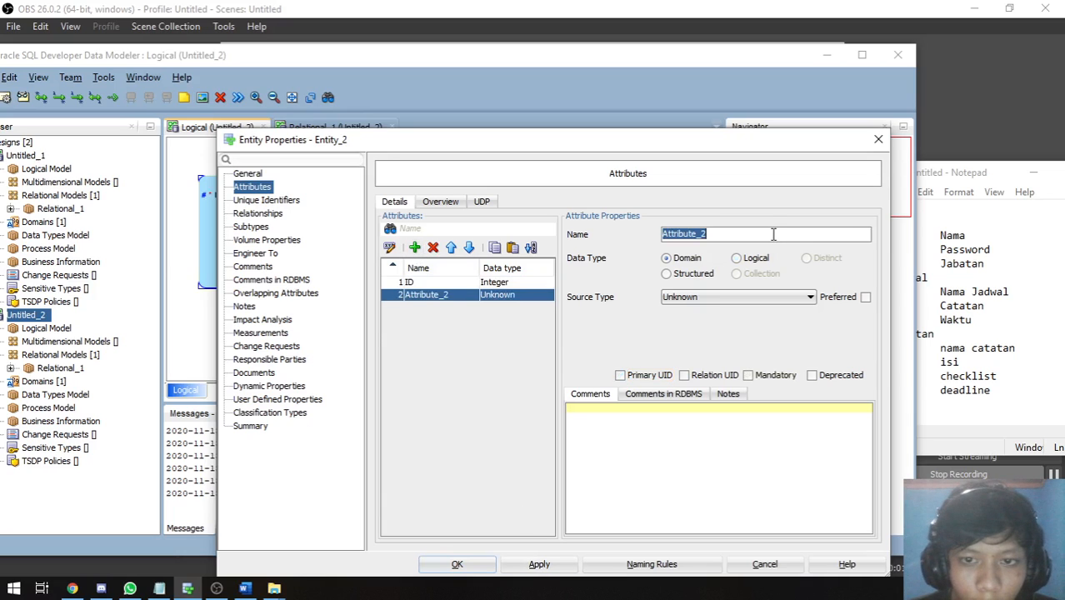
text(nama)
click(736, 259)
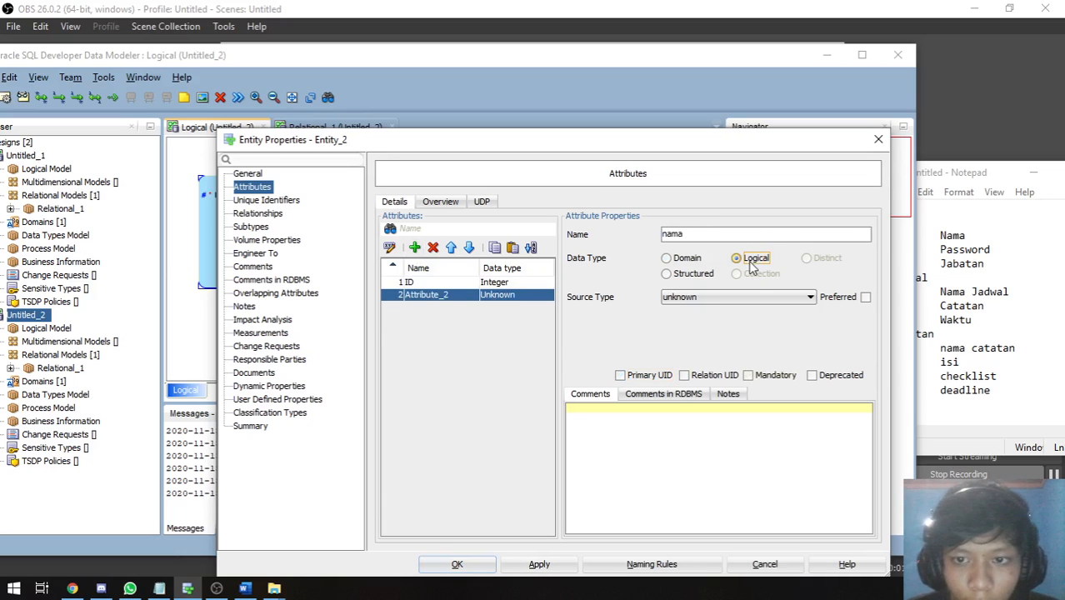
click(752, 297)
scroll(688, 468, down, 15)
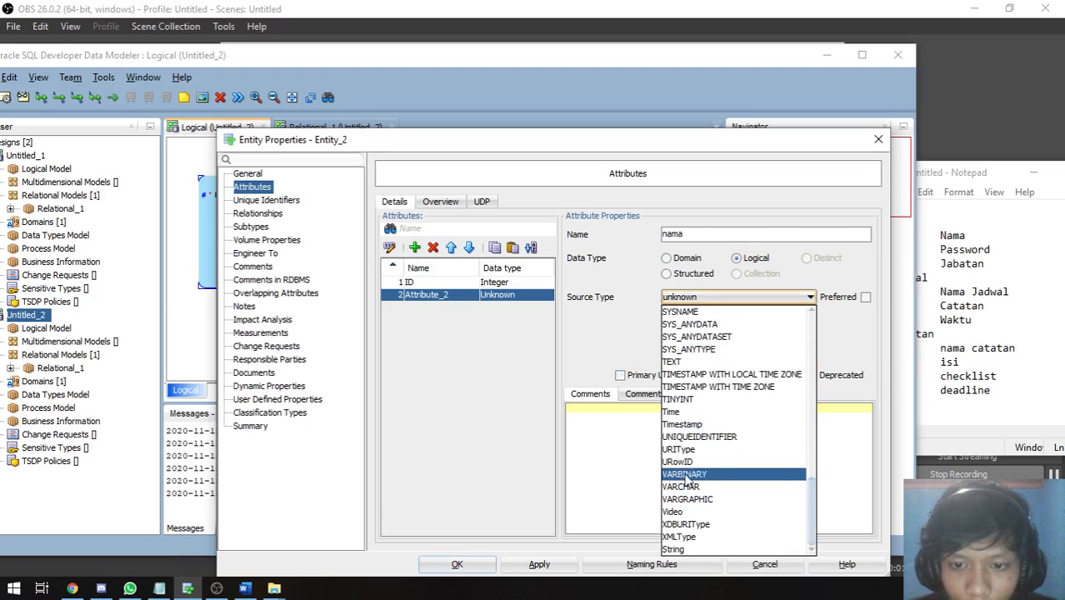
click(681, 487)
click(698, 321)
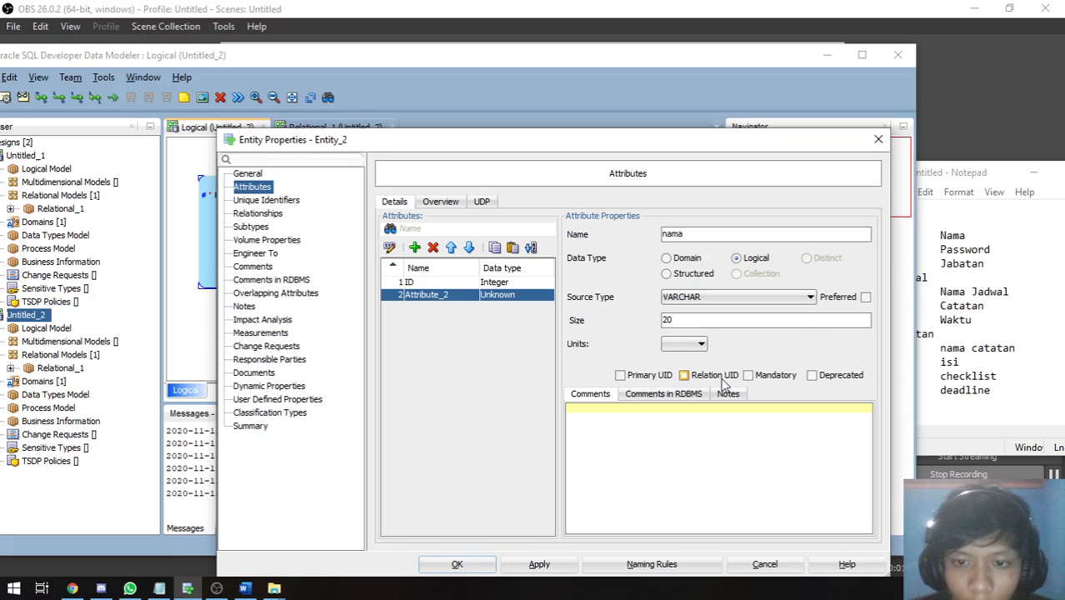
click(765, 377)
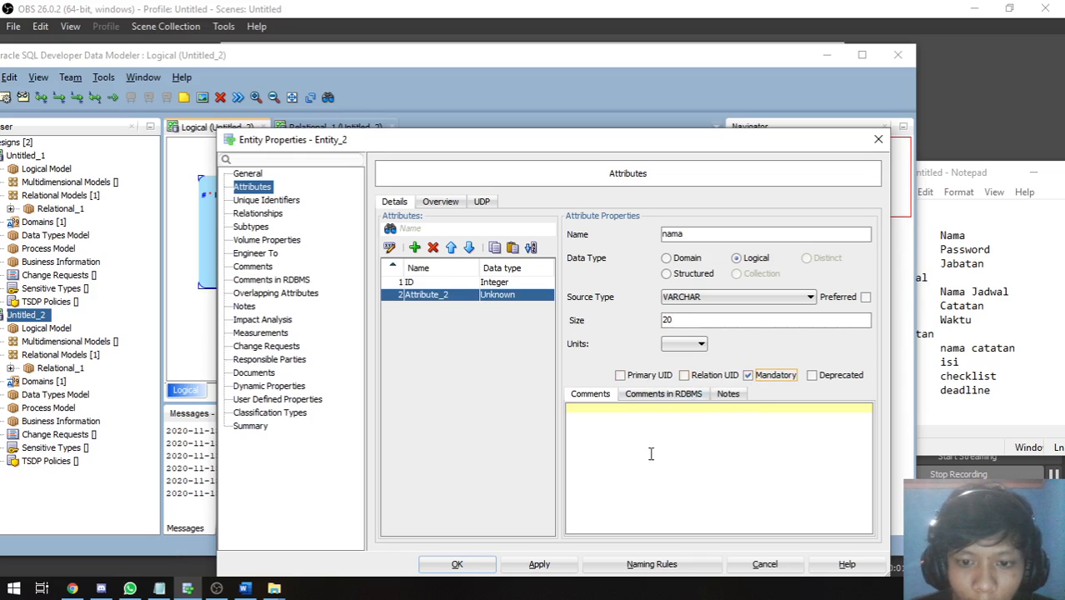
click(538, 564)
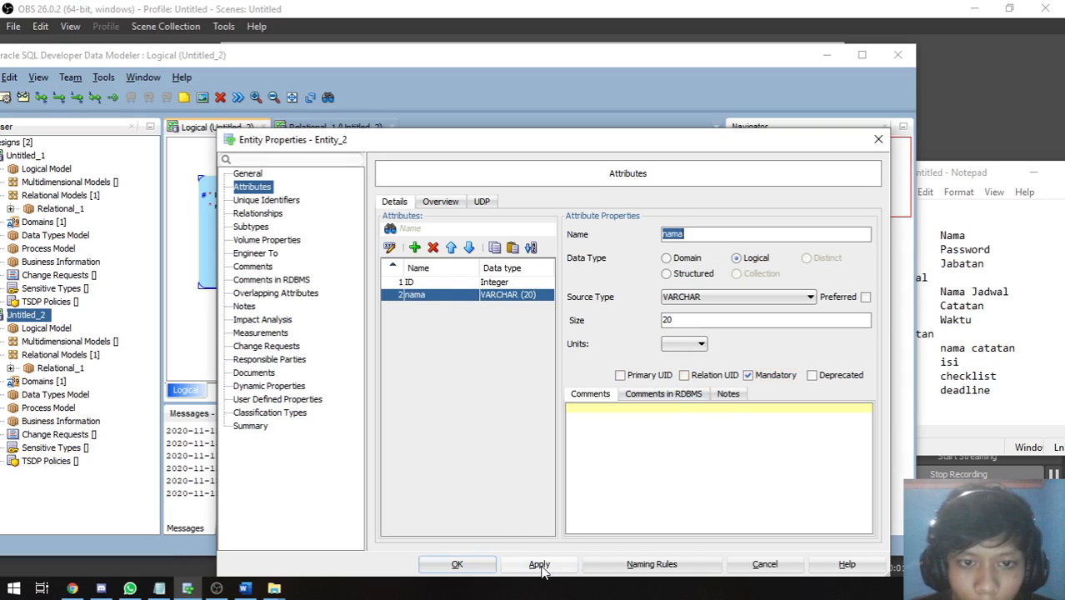
Step: Add a mandatory password attribute with the logical type VARCHAR and size 20, and finish editing the User entity
click(414, 248)
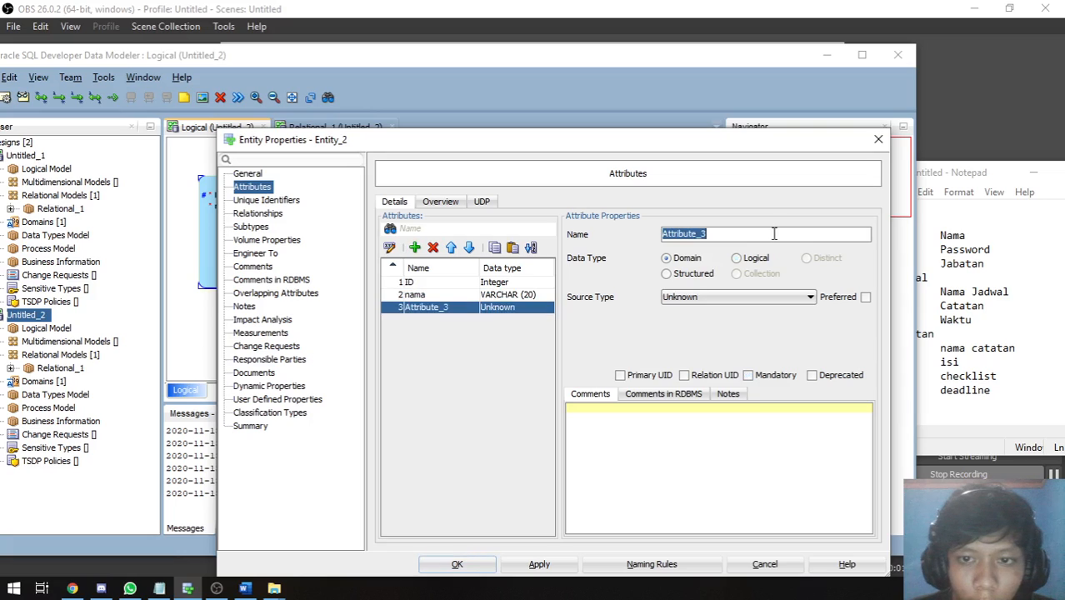
text(password)
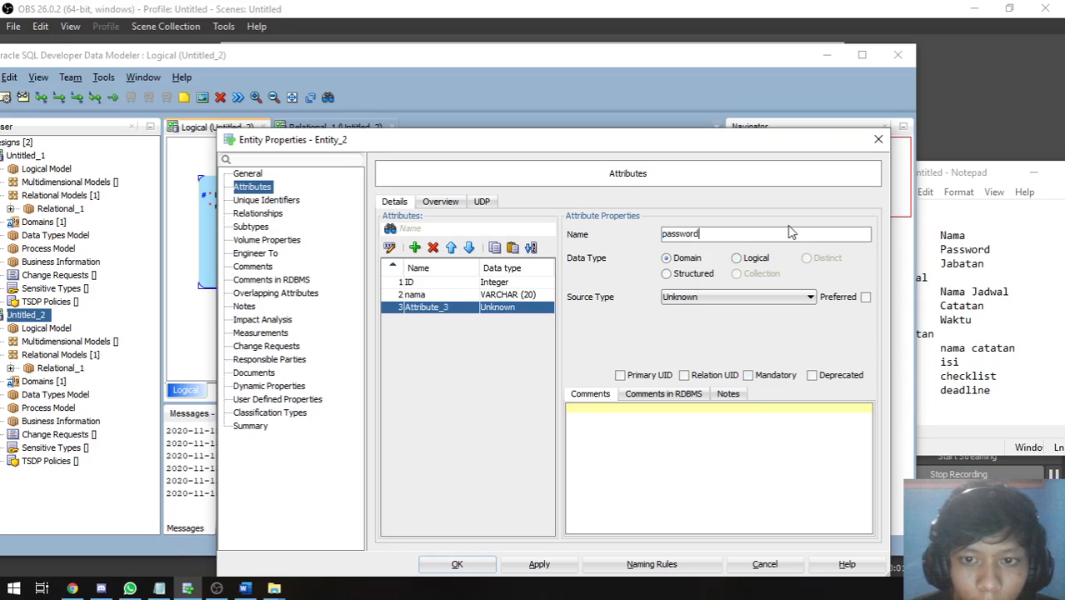
click(745, 258)
click(750, 296)
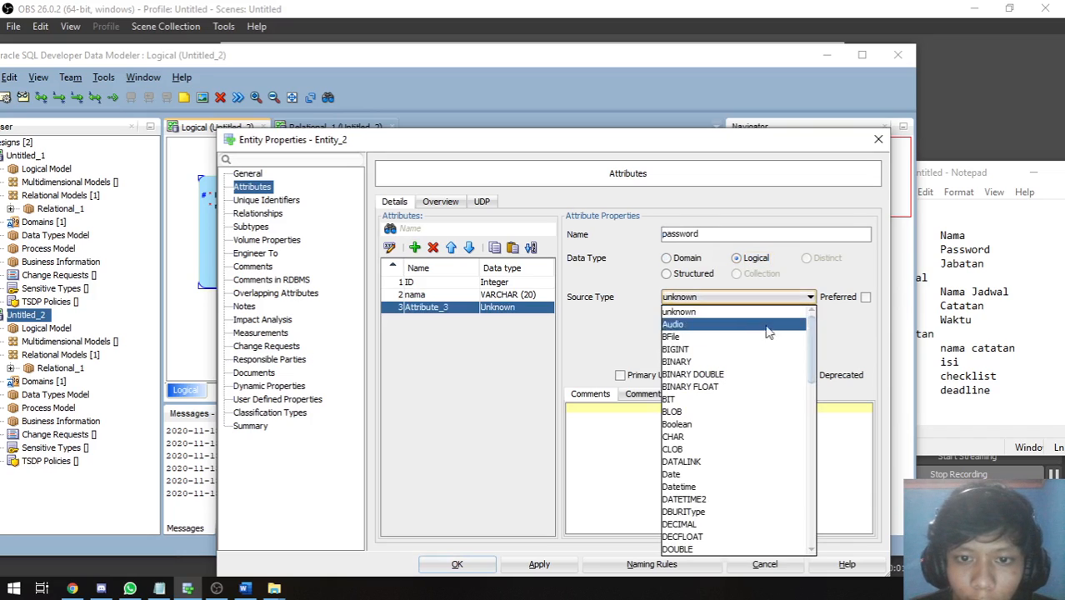
scroll(688, 469, down, 5)
scroll(694, 461, up, 1)
scroll(700, 446, down, 2)
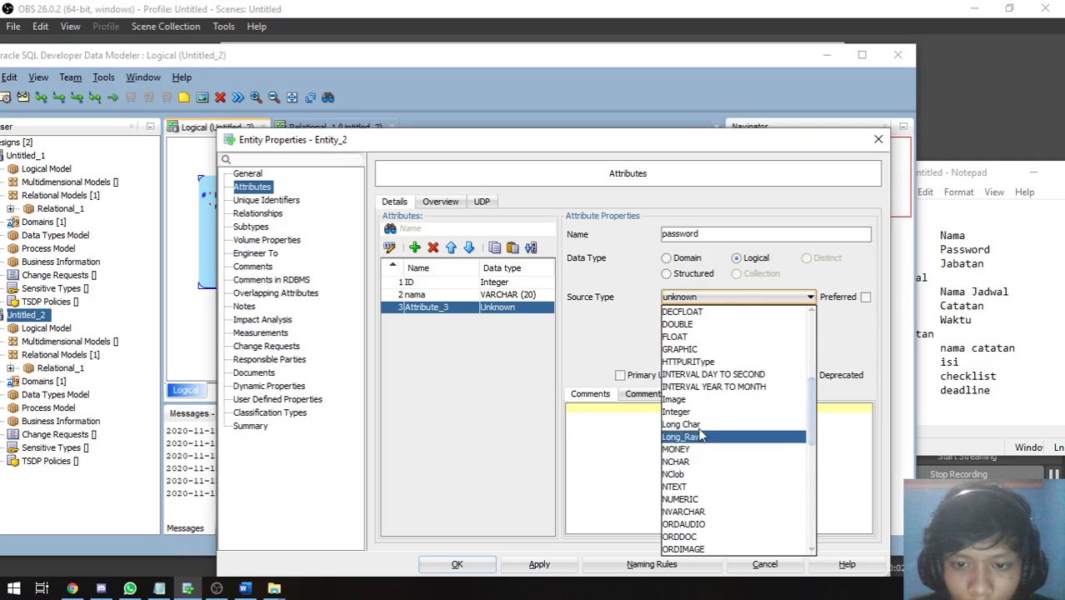
scroll(708, 441, down, 4)
scroll(716, 444, up, 2)
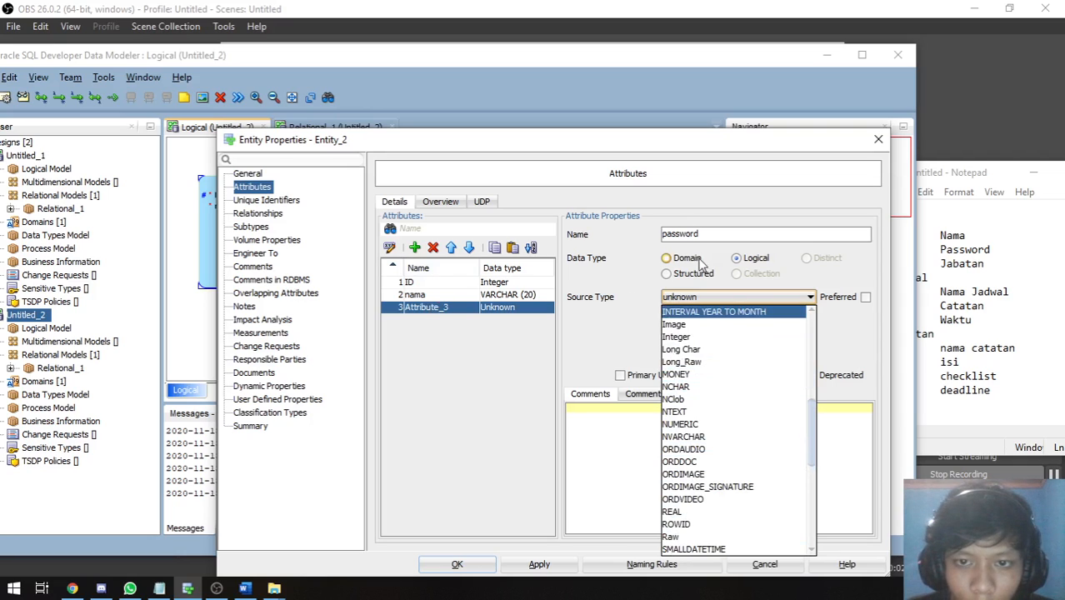
scroll(712, 400, down, 1)
scroll(714, 401, up, 3)
scroll(708, 450, down, 8)
scroll(700, 499, down, 3)
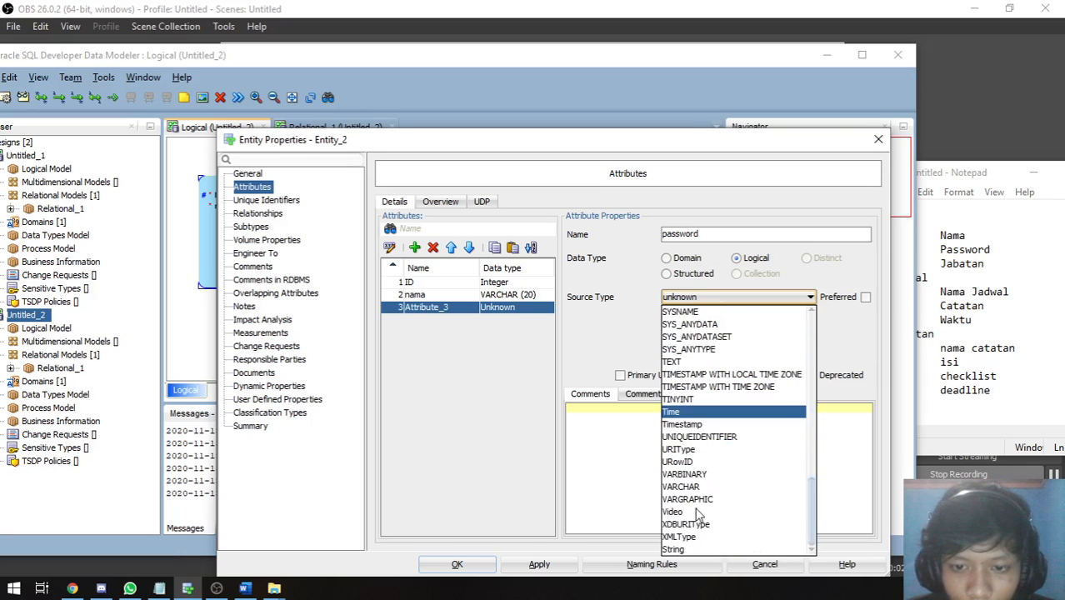
click(700, 472)
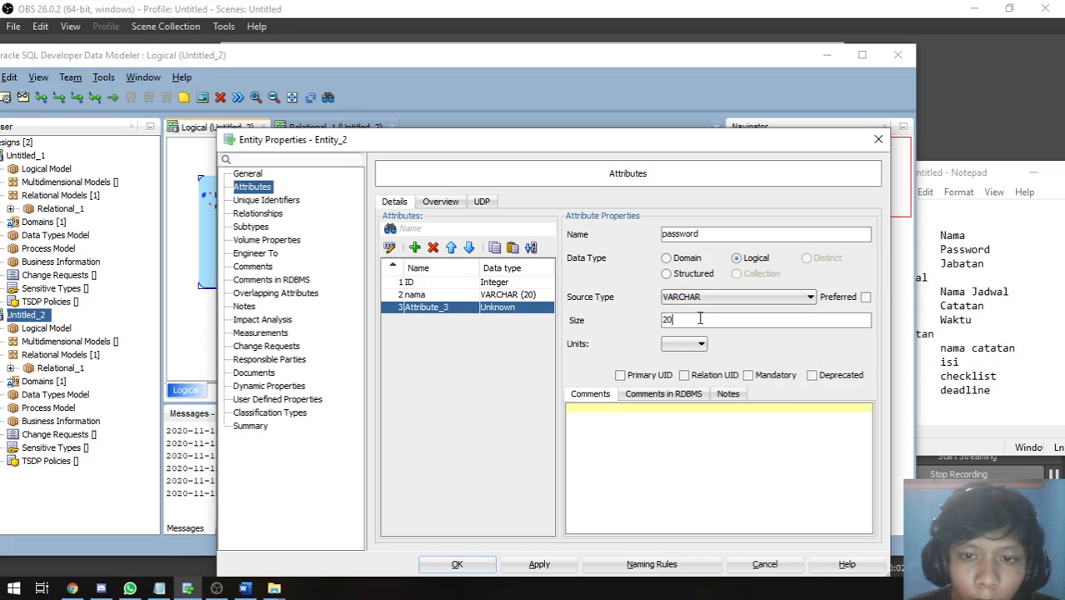
click(765, 377)
click(554, 568)
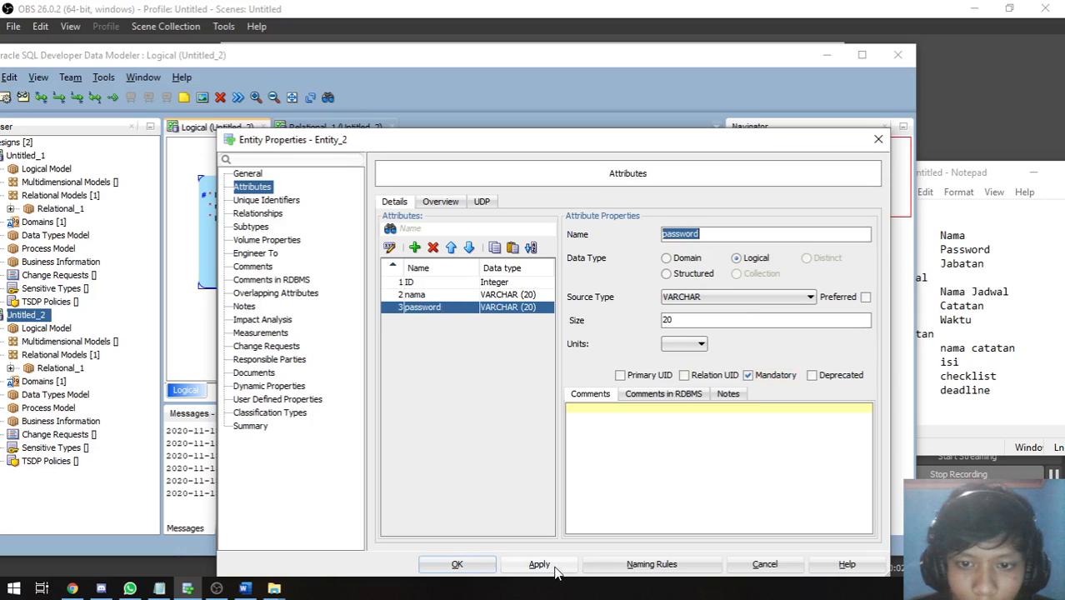
click(456, 564)
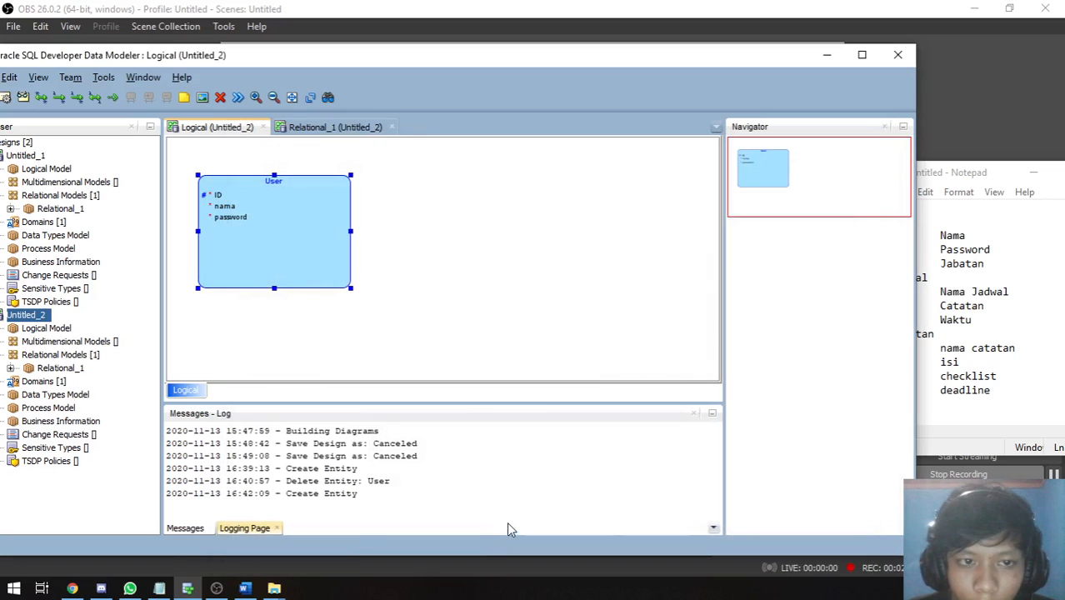
Step: Reopen the User entity's properties and go through its existing attributes
right_click(297, 236)
click(278, 226)
double_click(279, 226)
mouse_move(675, 146)
mouse_down()
mouse_move(621, 147)
mouse_move(672, 142)
mouse_up()
click(246, 168)
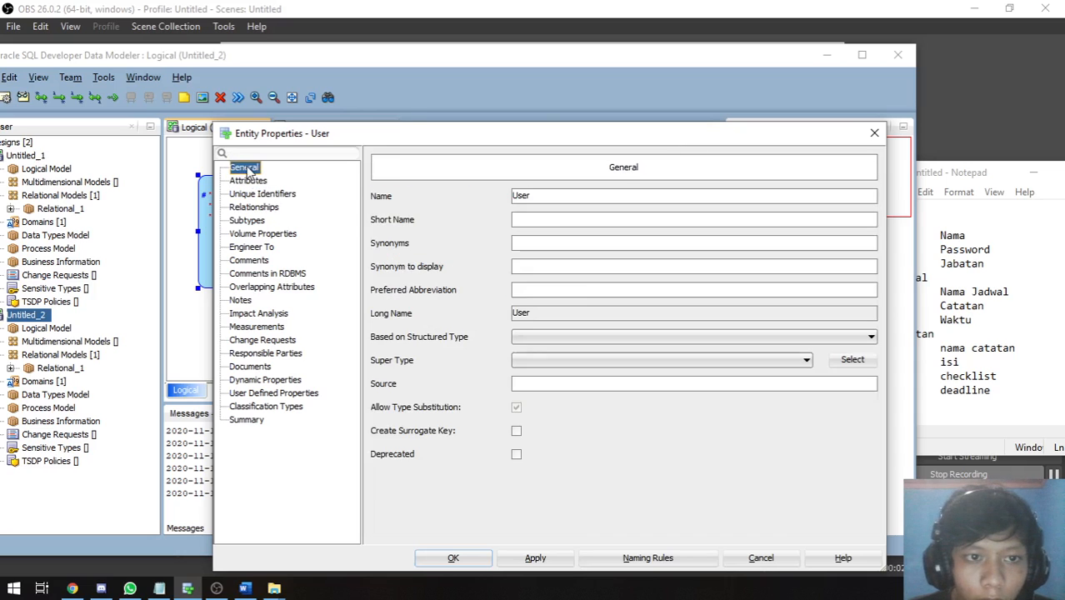
click(255, 182)
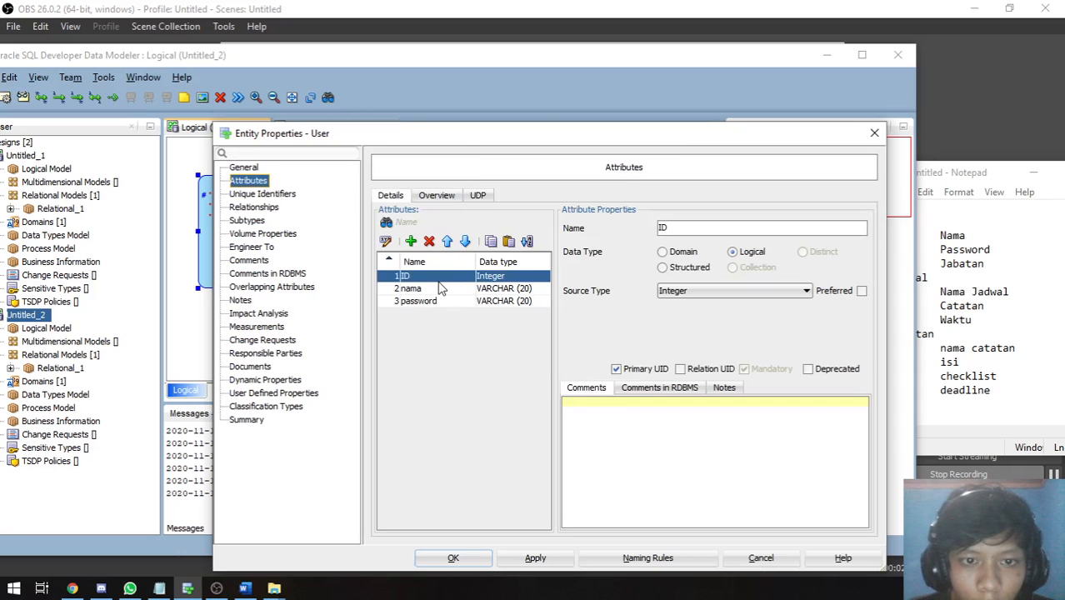
click(441, 290)
click(441, 303)
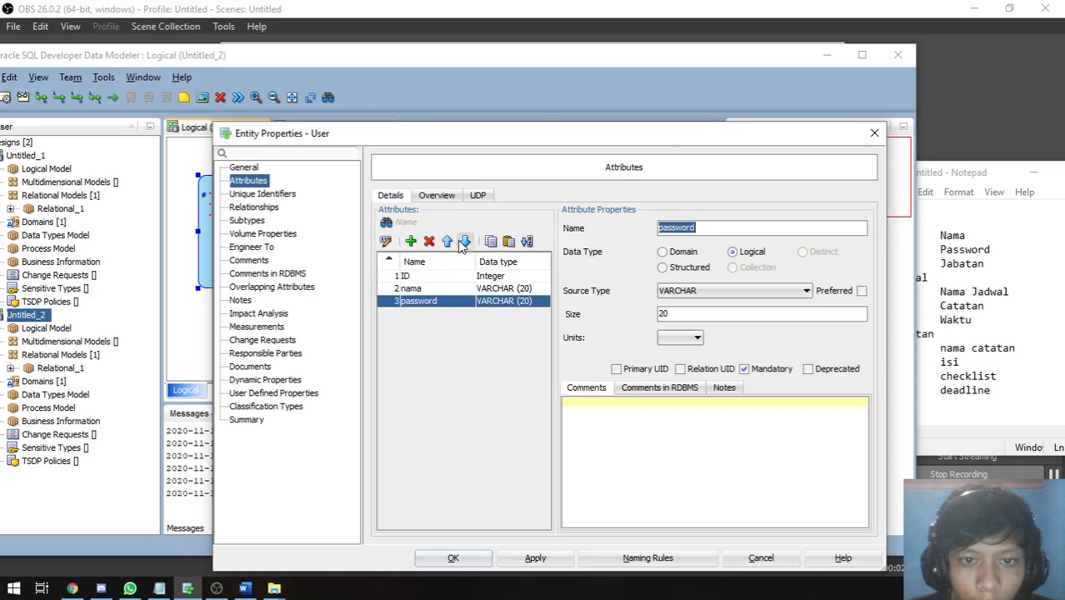
Step: Add a jabatan attribute to the User entity with the logical type VARCHAR and size 20, and finish editing the entity
click(411, 241)
text(jabatan)
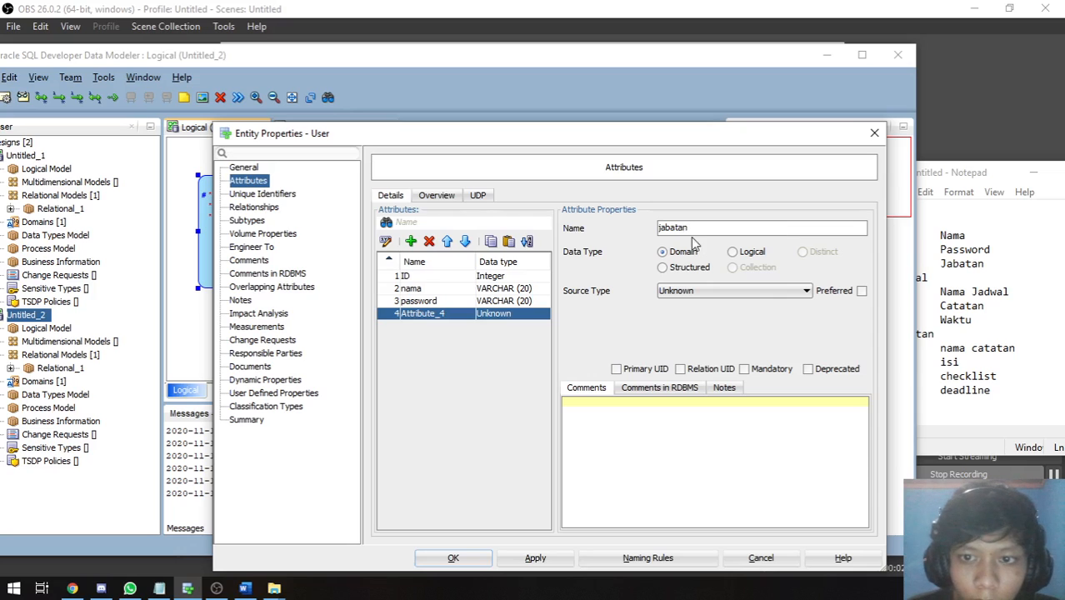
click(732, 252)
click(756, 290)
scroll(702, 433, down, 10)
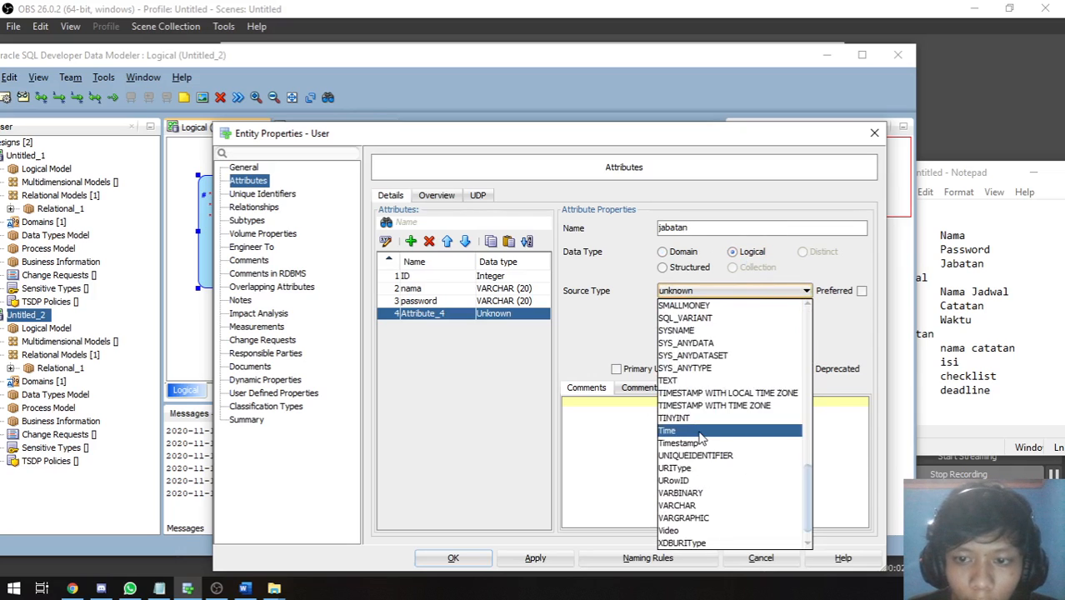
scroll(701, 439, down, 1)
click(689, 480)
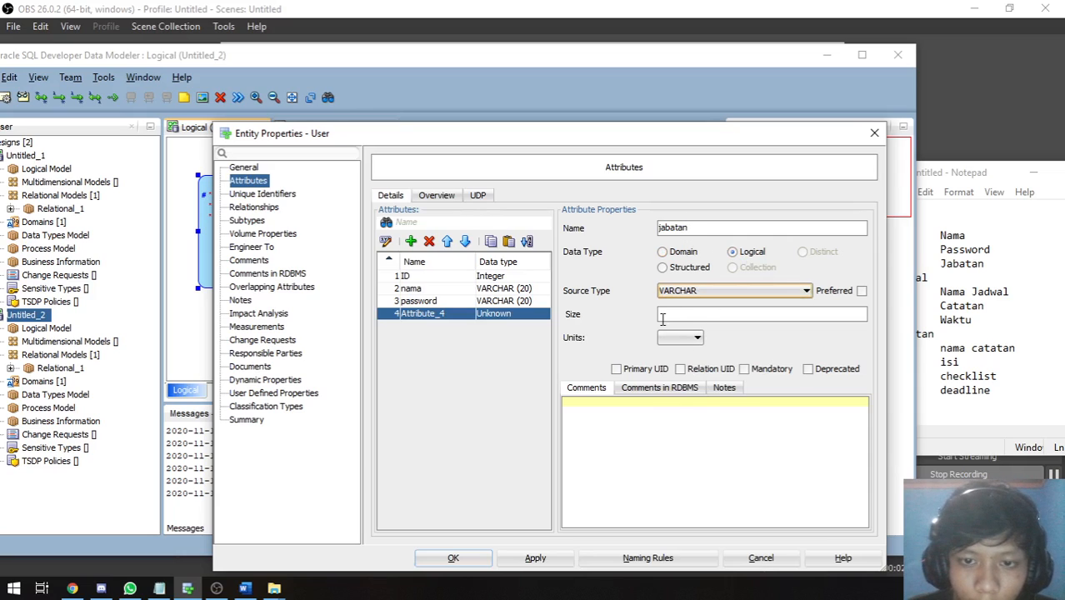
click(768, 293)
click(771, 293)
click(686, 314)
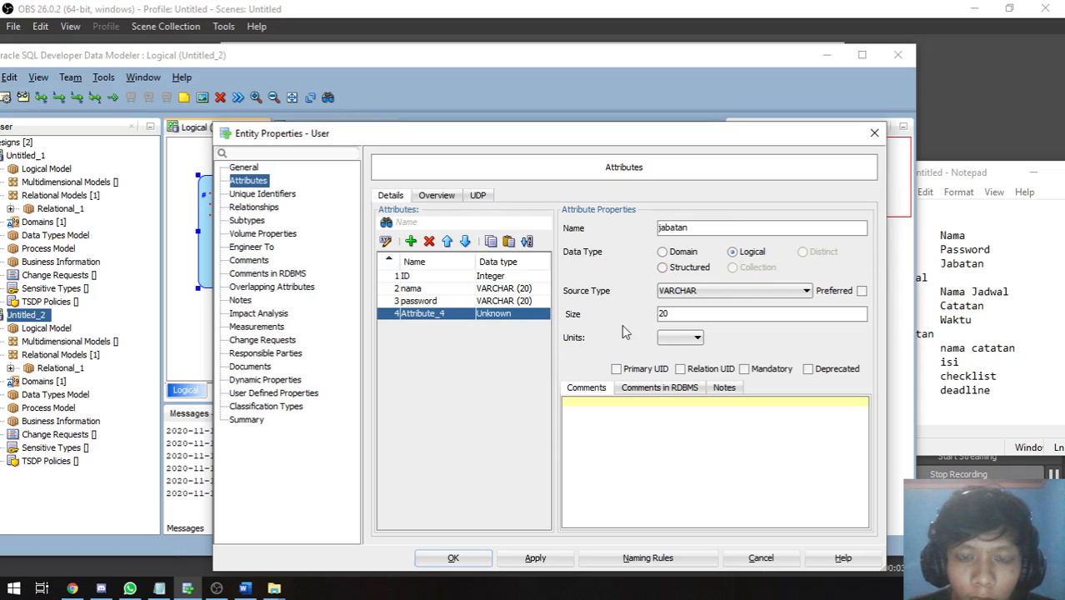
click(534, 558)
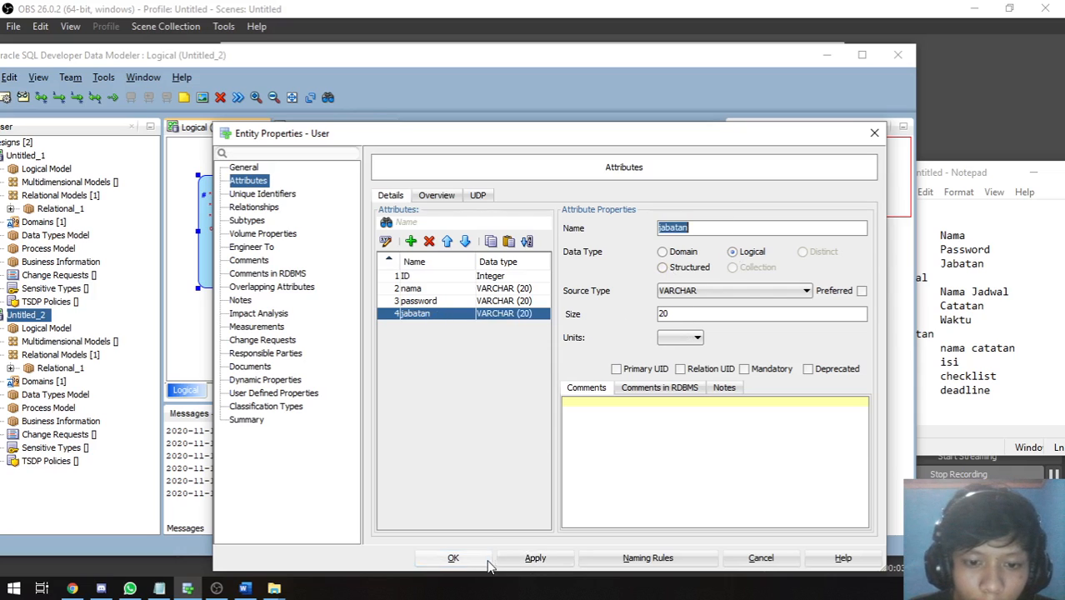
click(453, 557)
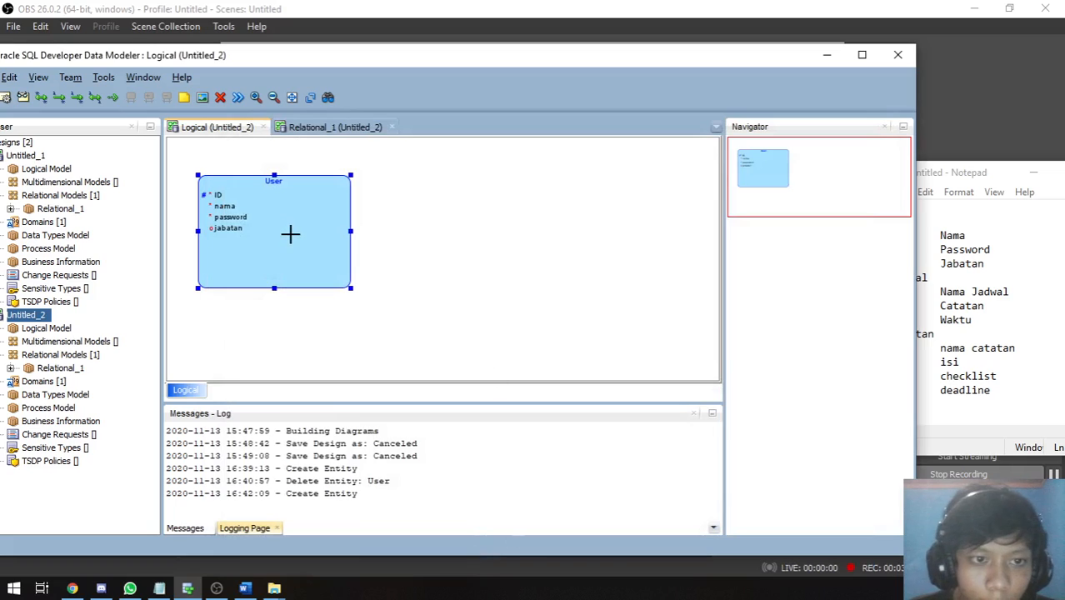
Step: Draw a new entity beside the User entity, check the notes for its name, and name it Jadwal
drag(430, 180, 554, 292)
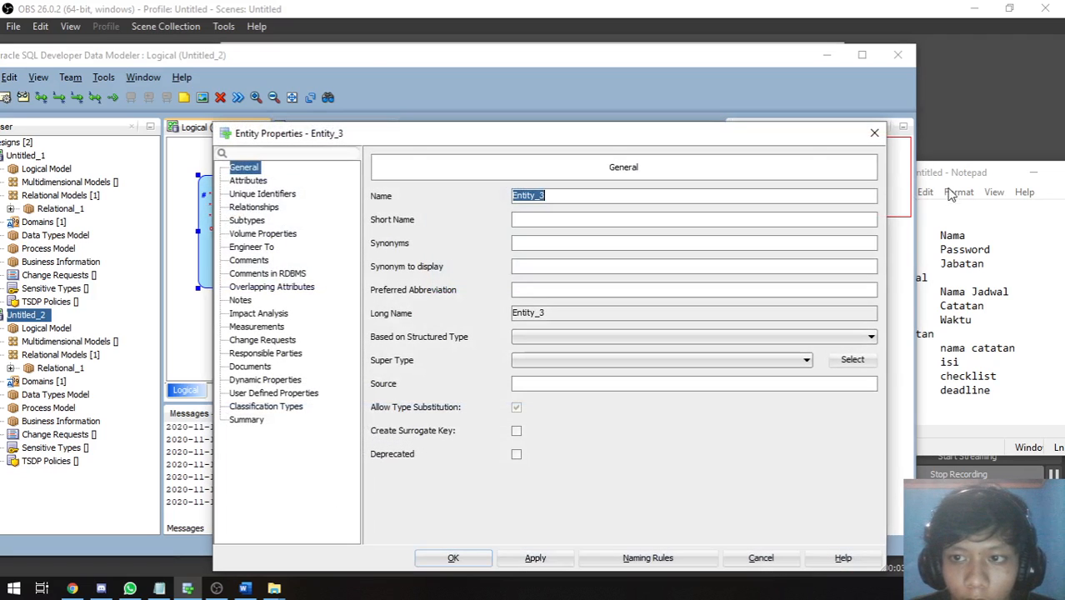
click(956, 173)
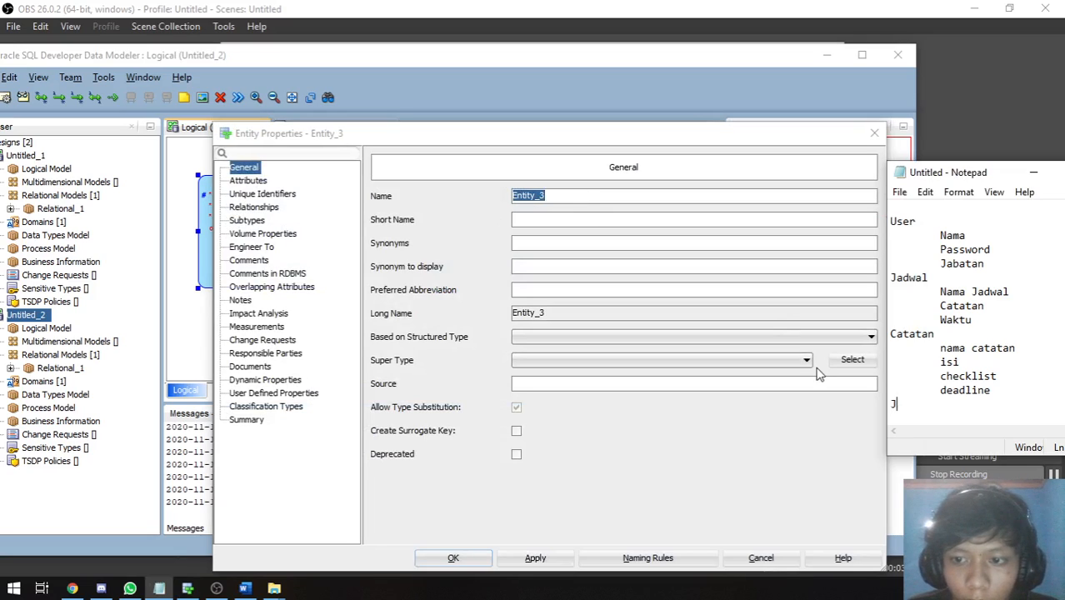
click(583, 195)
double_click(545, 195)
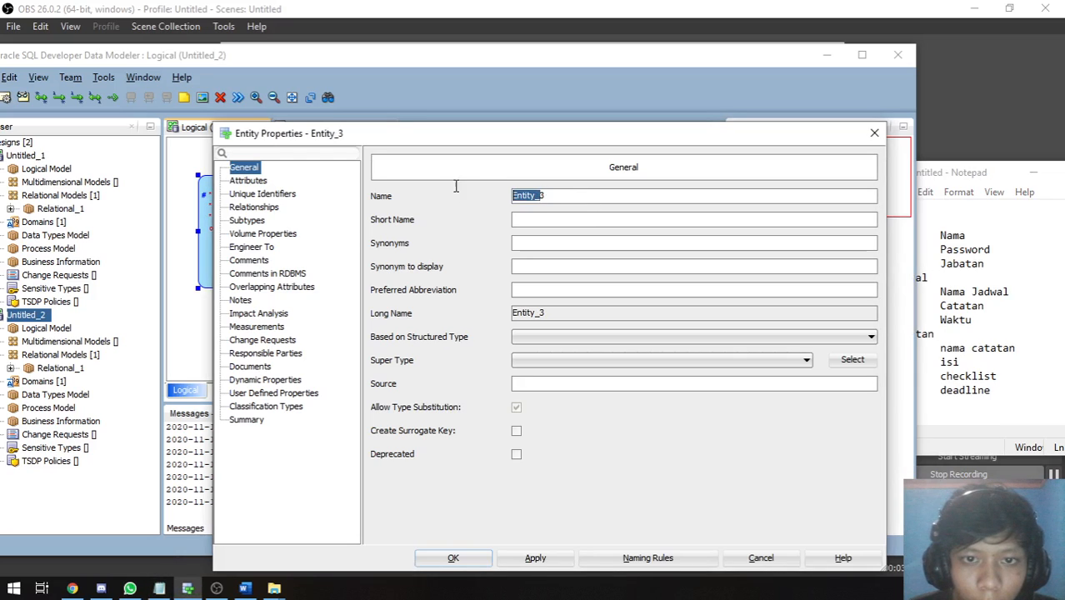
text(Jadwal)
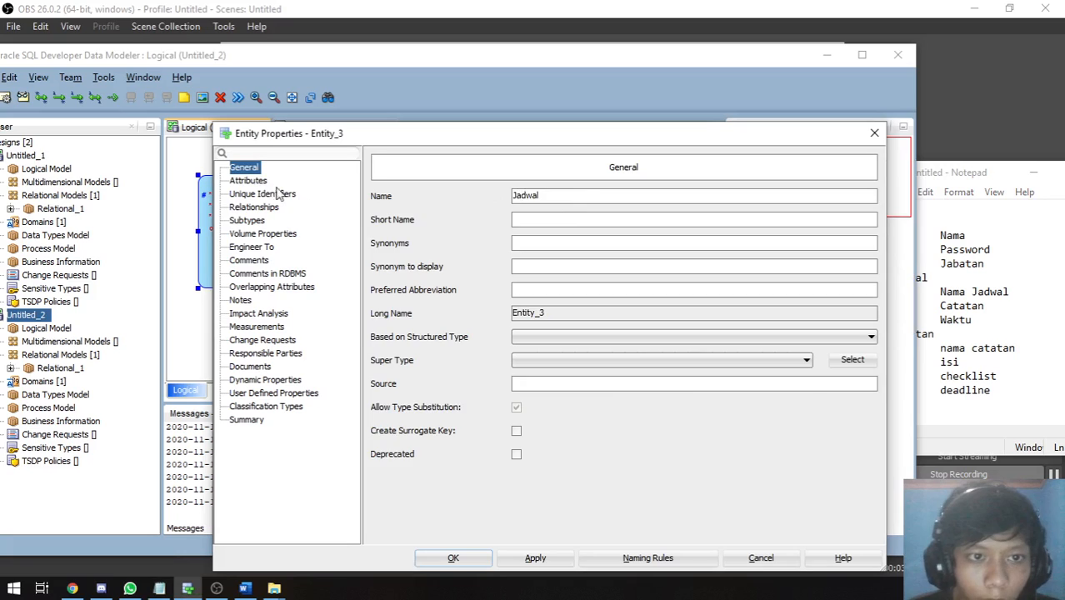
Step: Add an ID attribute to the Jadwal entity with the logical type Integer and make it the primary UID
click(250, 180)
click(411, 241)
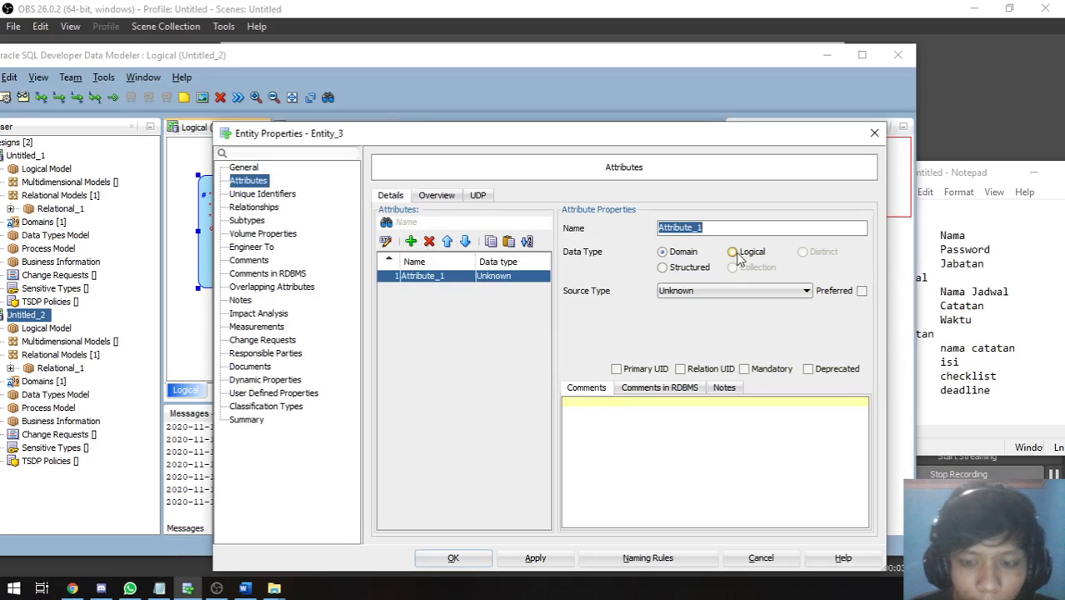
text(ID)
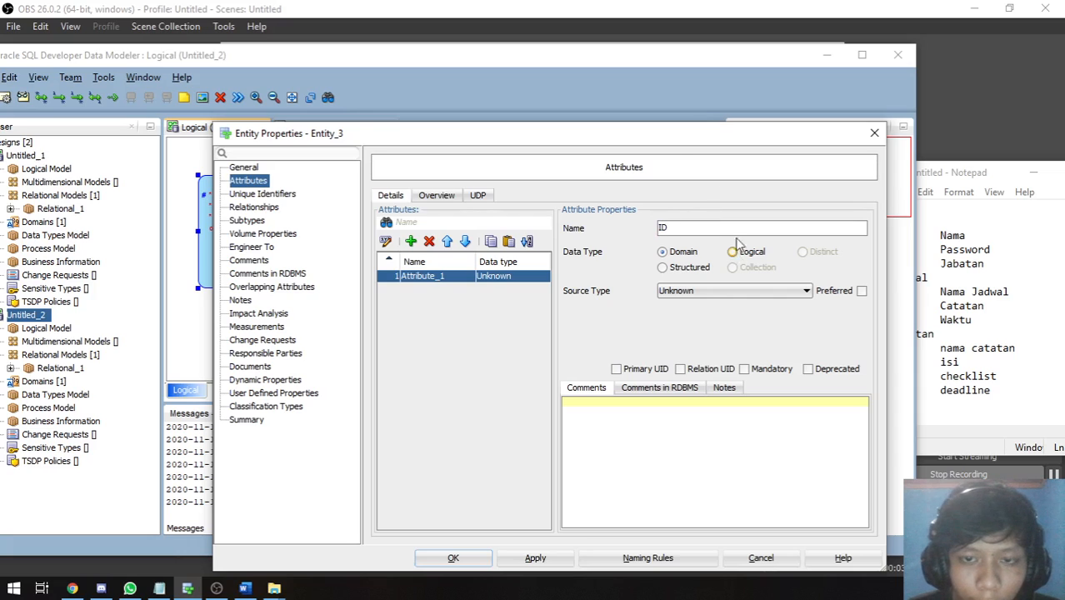
click(733, 251)
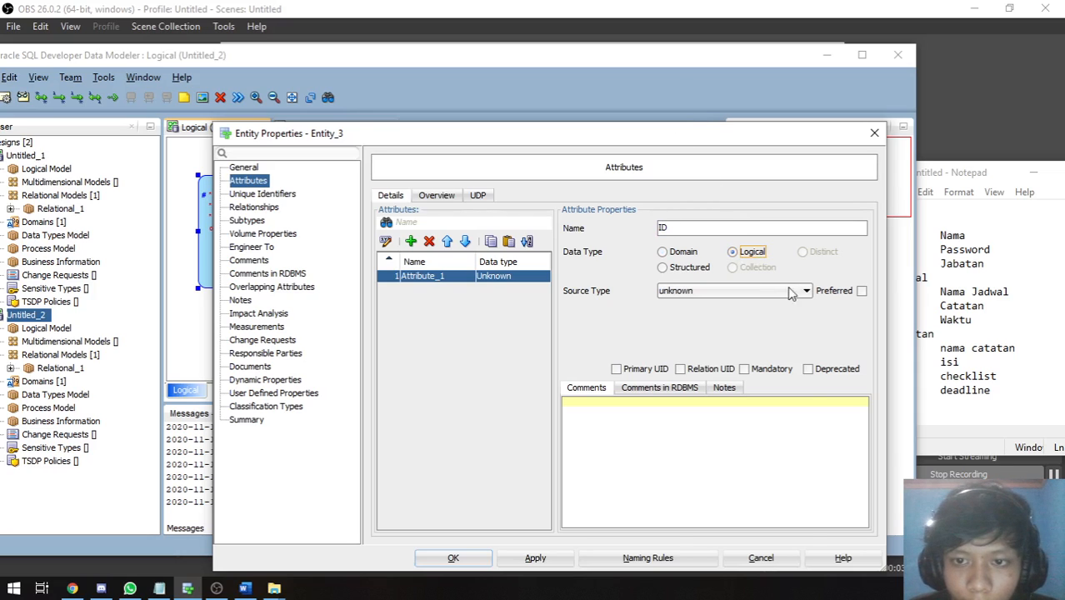
click(795, 290)
scroll(735, 358, down, 12)
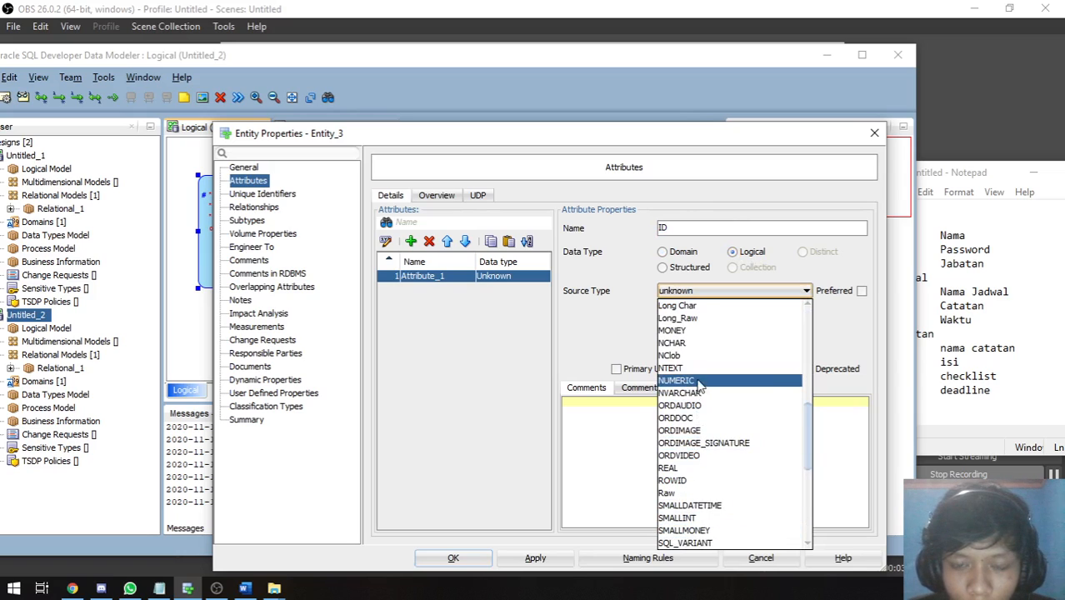
scroll(698, 404, up, 1)
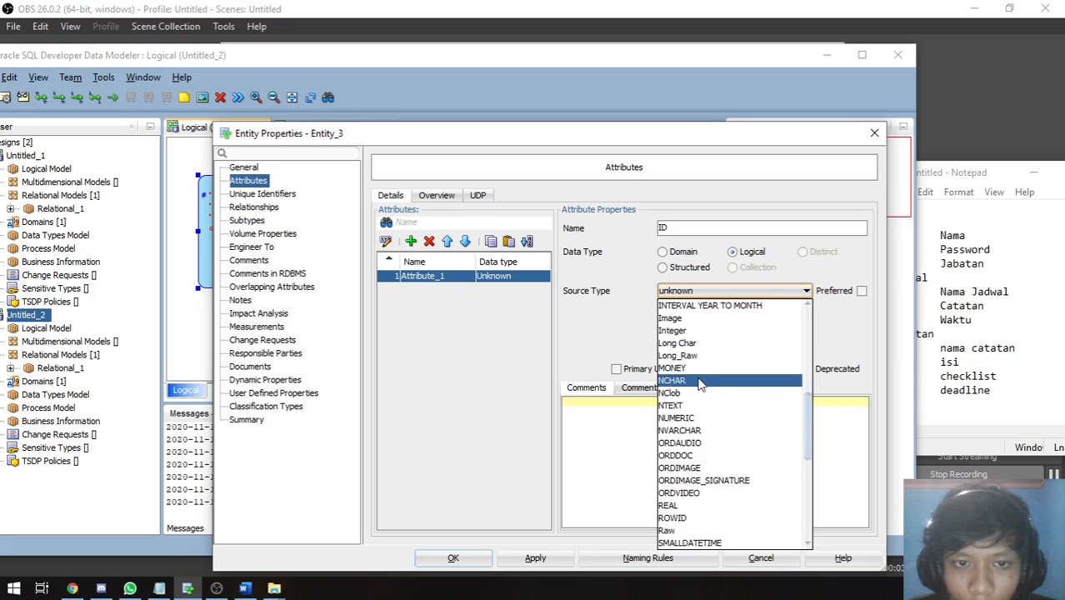
click(684, 333)
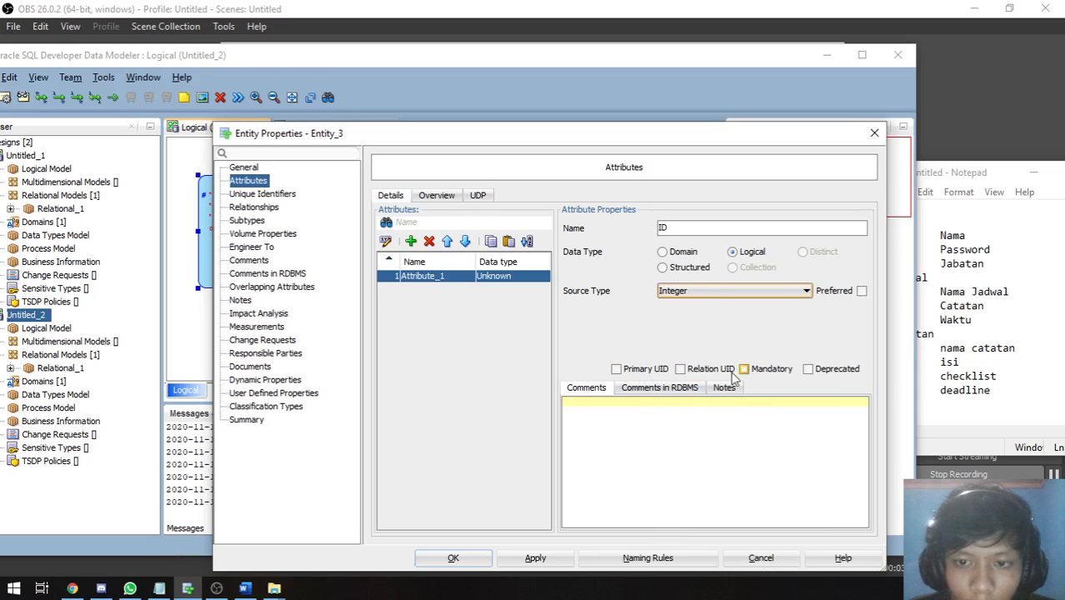
click(638, 370)
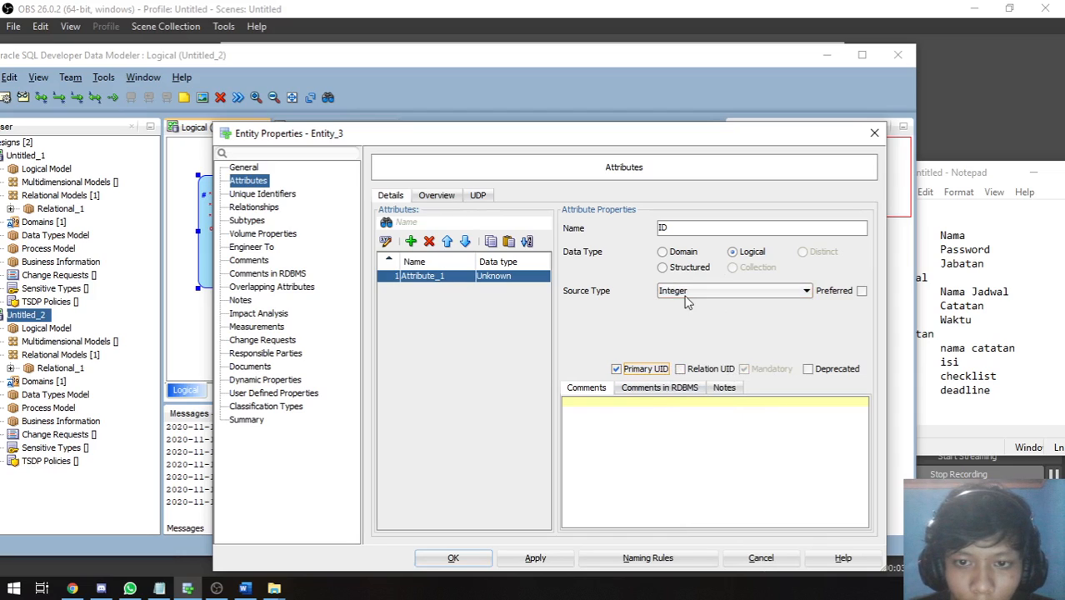
click(535, 558)
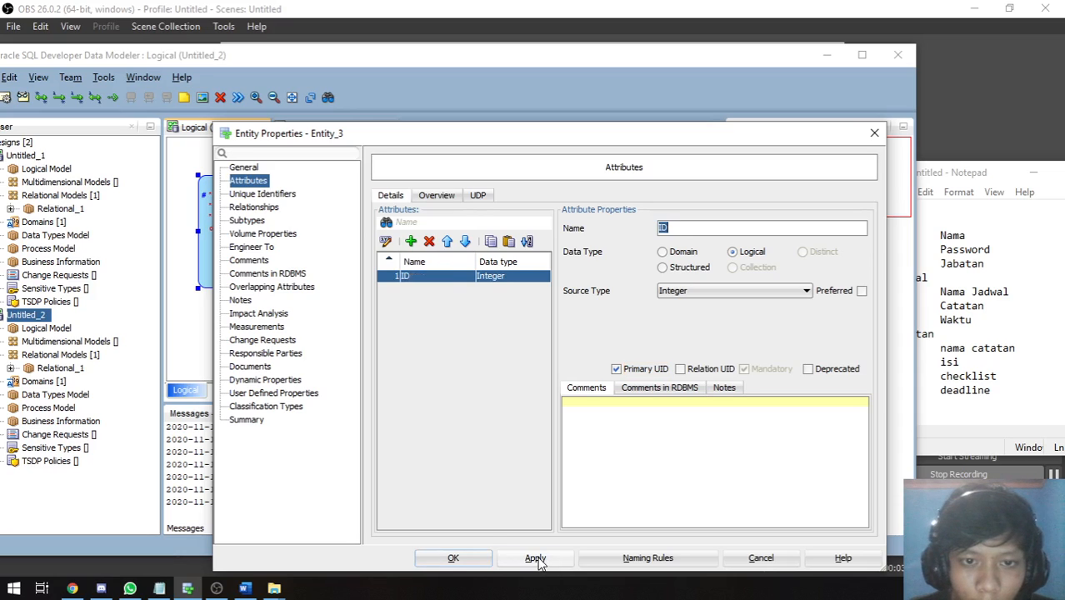
Step: Add a mandatory Nama_Jadwal attribute to the Jadwal entity with the logical type VARCHAR and size 200
click(411, 241)
text(Nama_Ja)
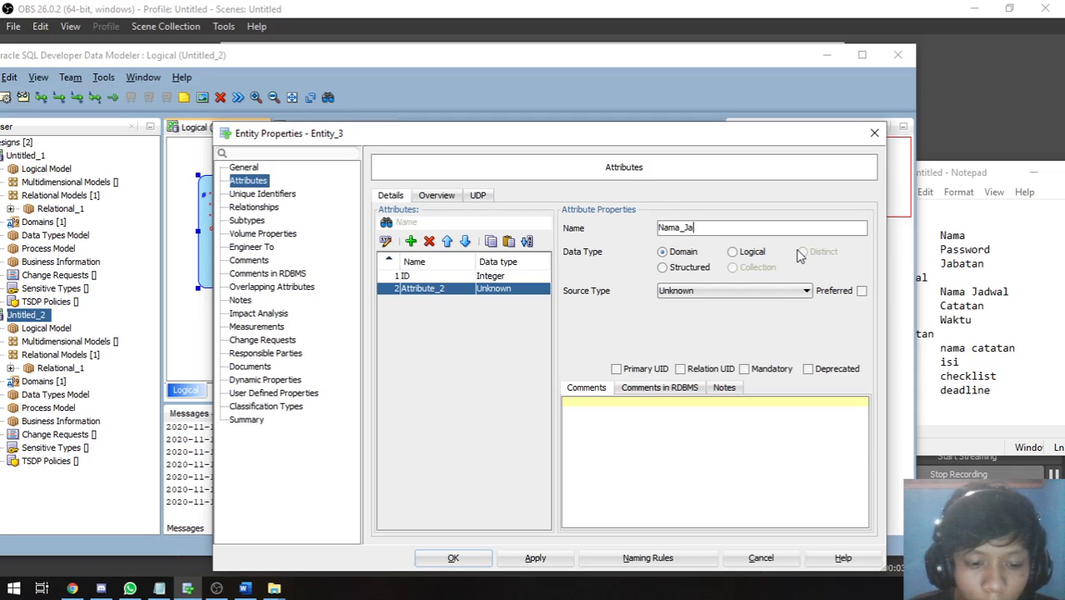
click(732, 252)
click(738, 291)
scroll(744, 429, down, 5)
scroll(748, 440, down, 3)
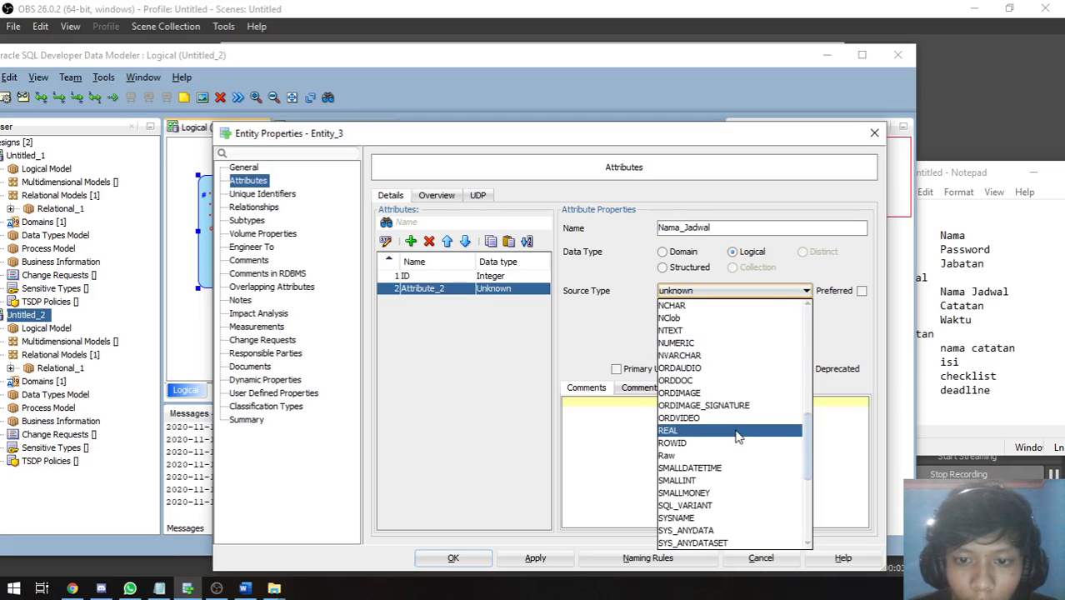
scroll(699, 482, down, 6)
click(700, 481)
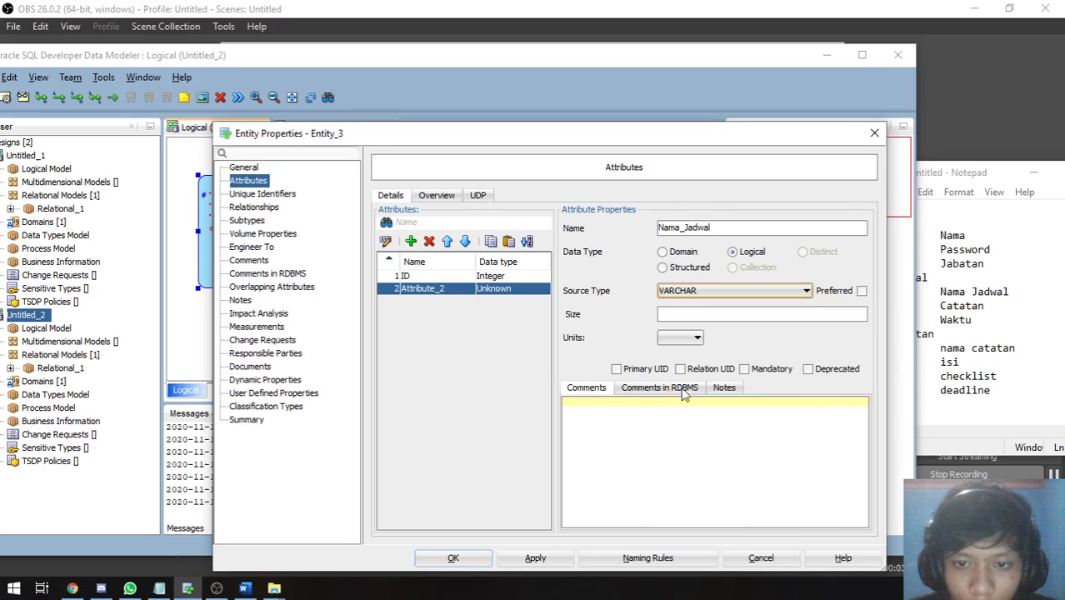
click(708, 313)
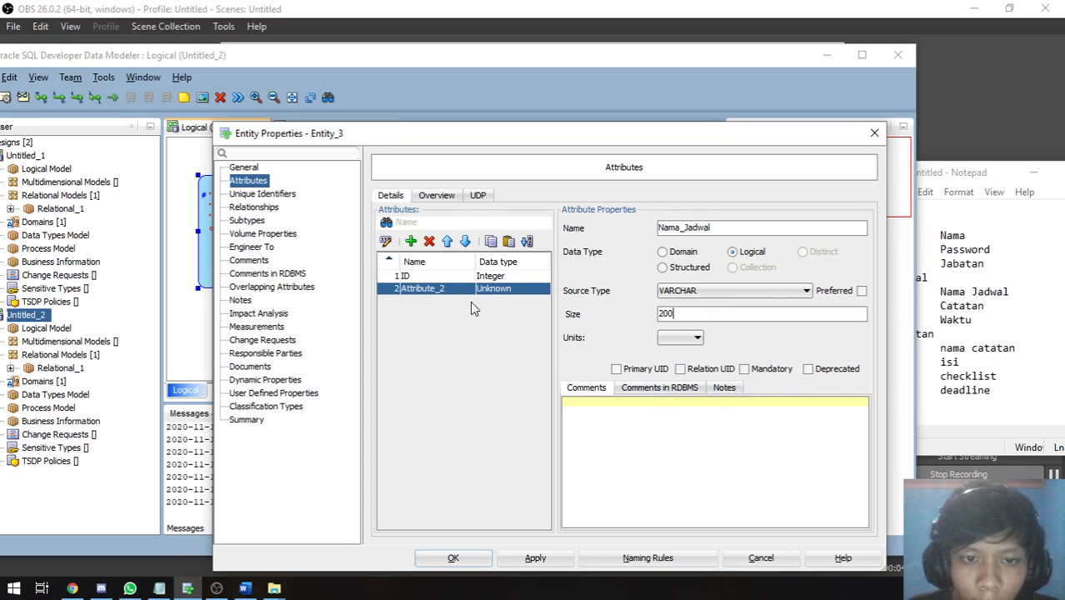
click(422, 277)
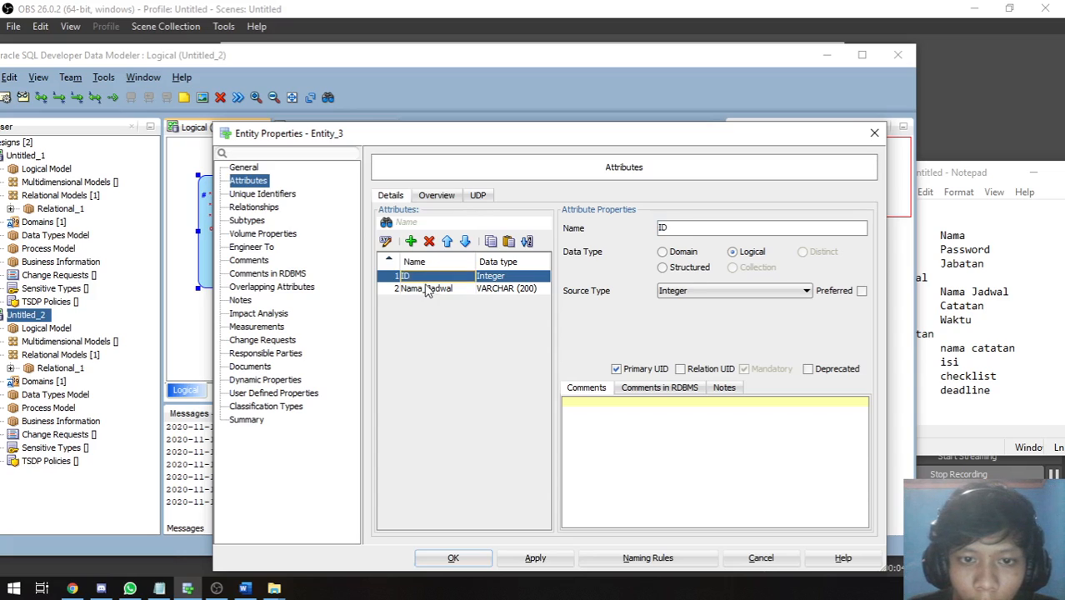
click(425, 288)
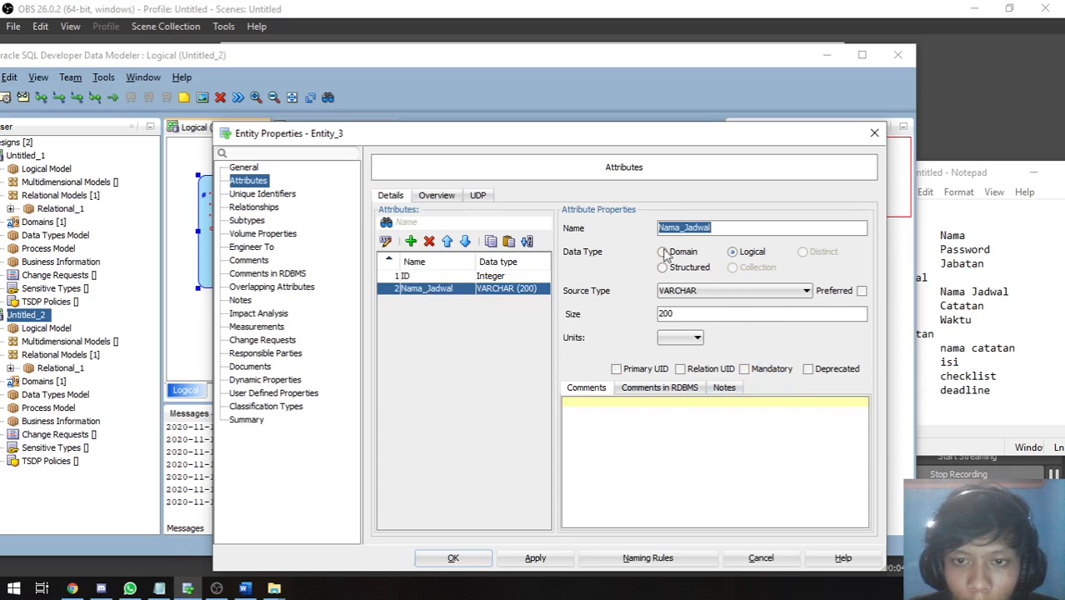
click(750, 369)
click(546, 558)
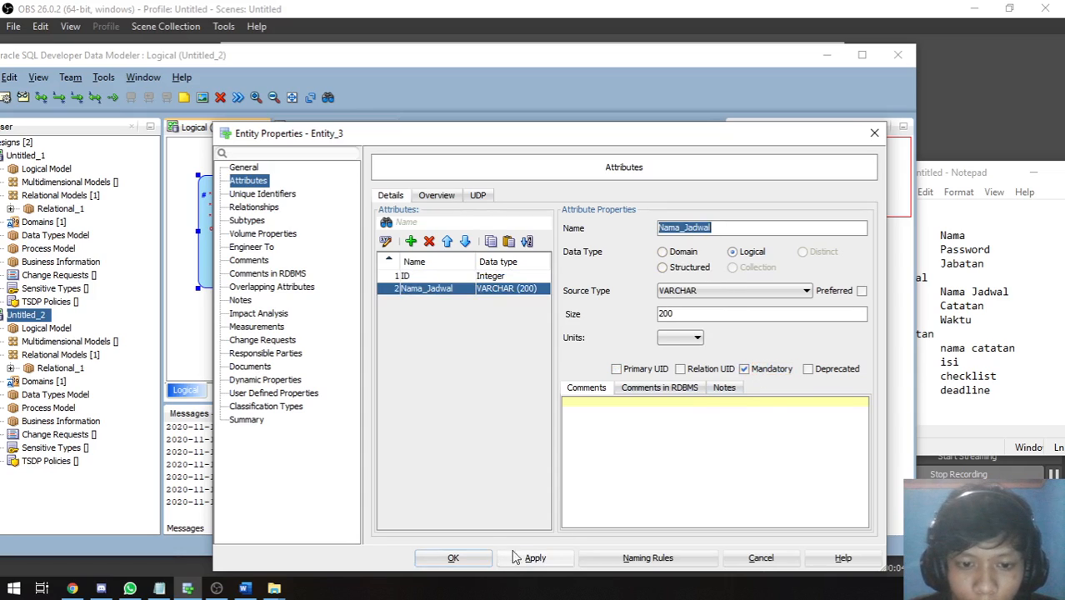
Step: Add a Catatan attribute to the Jadwal entity with the logical type VARCHAR and size 500
click(411, 241)
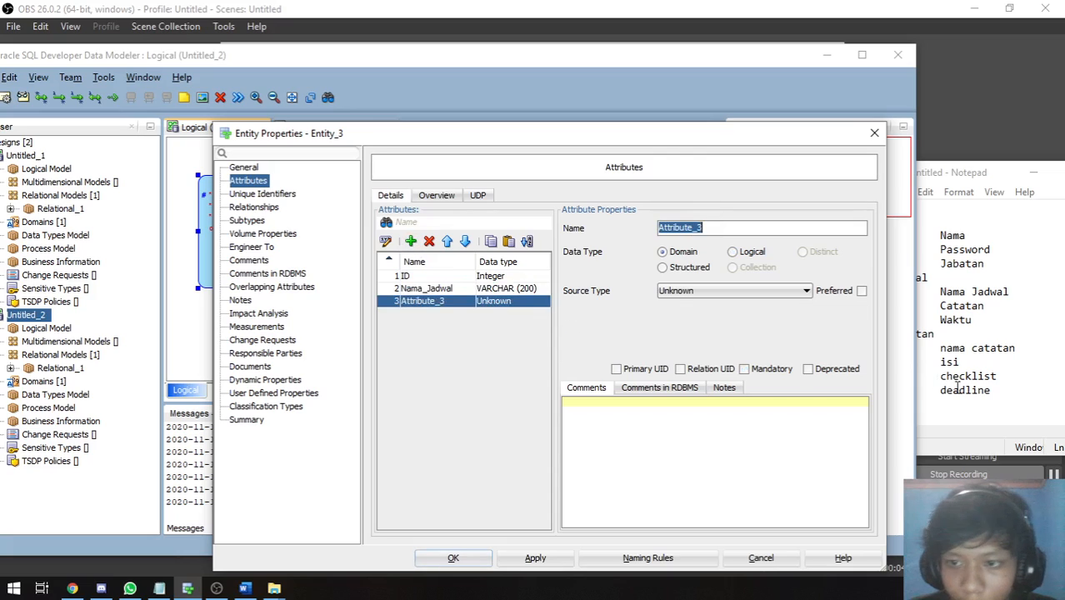
text(Catatan)
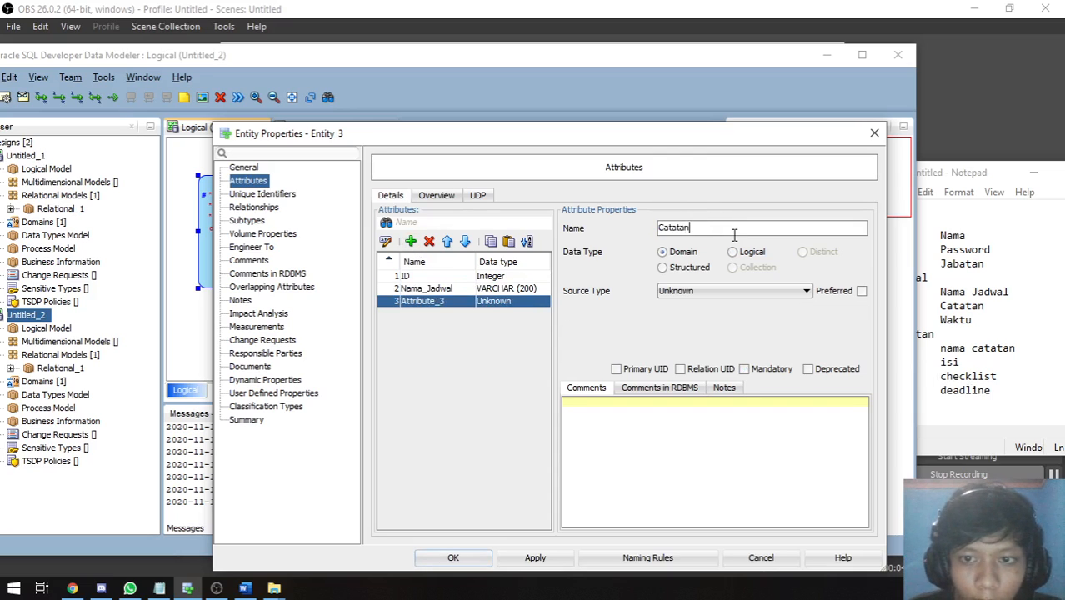
click(753, 253)
click(765, 292)
scroll(734, 374, down, 5)
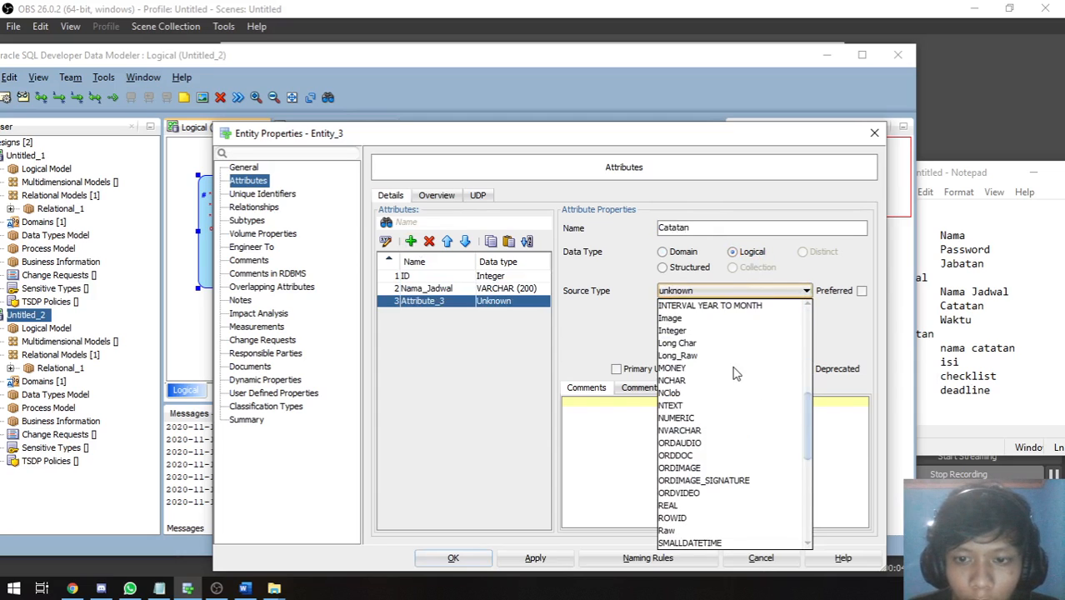
scroll(735, 374, down, 2)
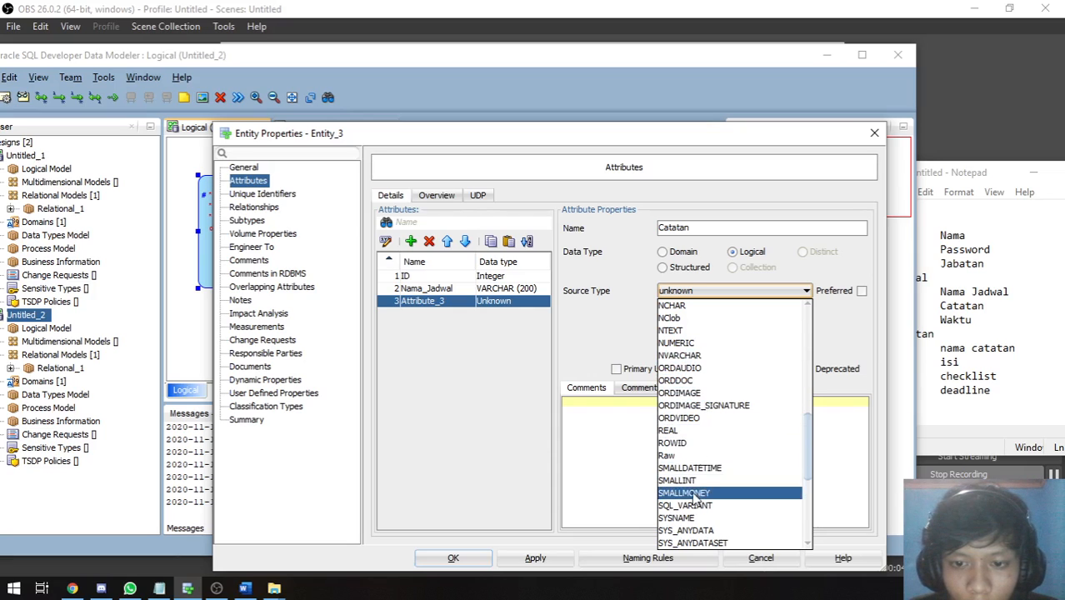
scroll(698, 446, down, 2)
scroll(698, 448, down, 3)
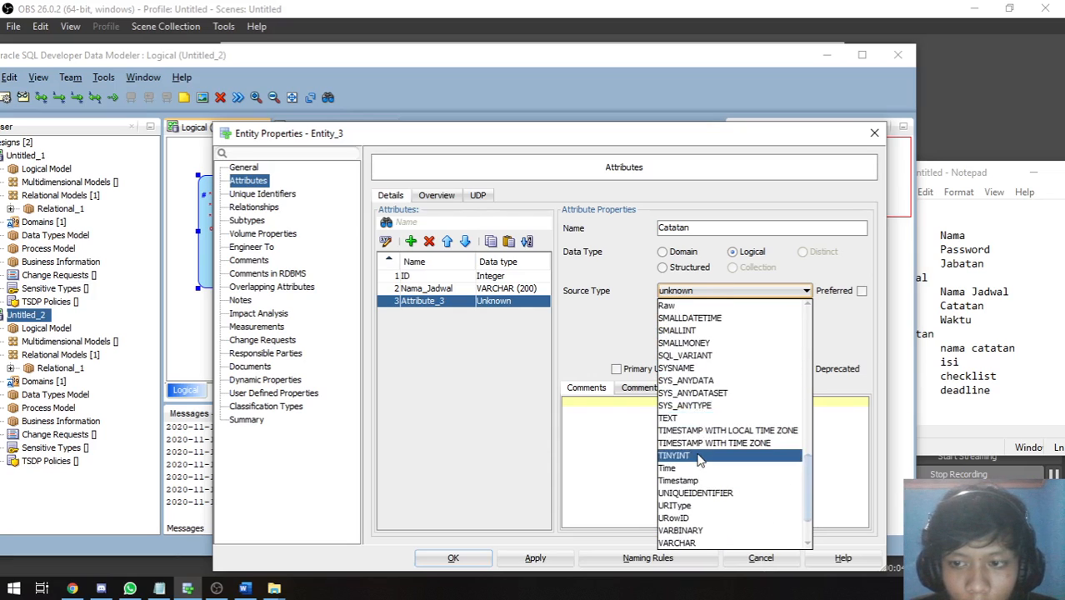
scroll(698, 395, up, 1)
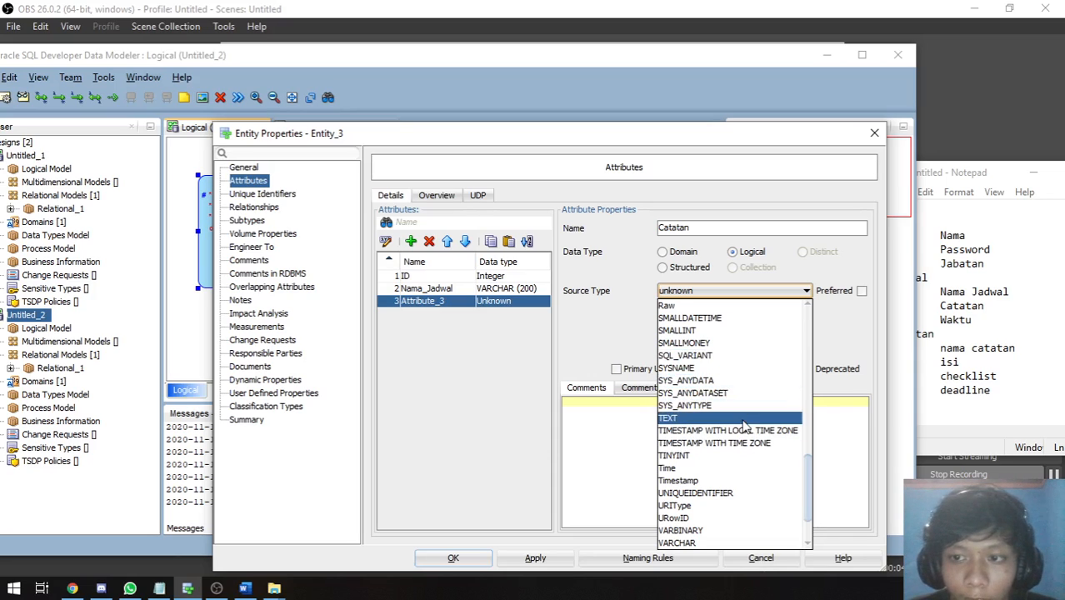
scroll(731, 371, down, 2)
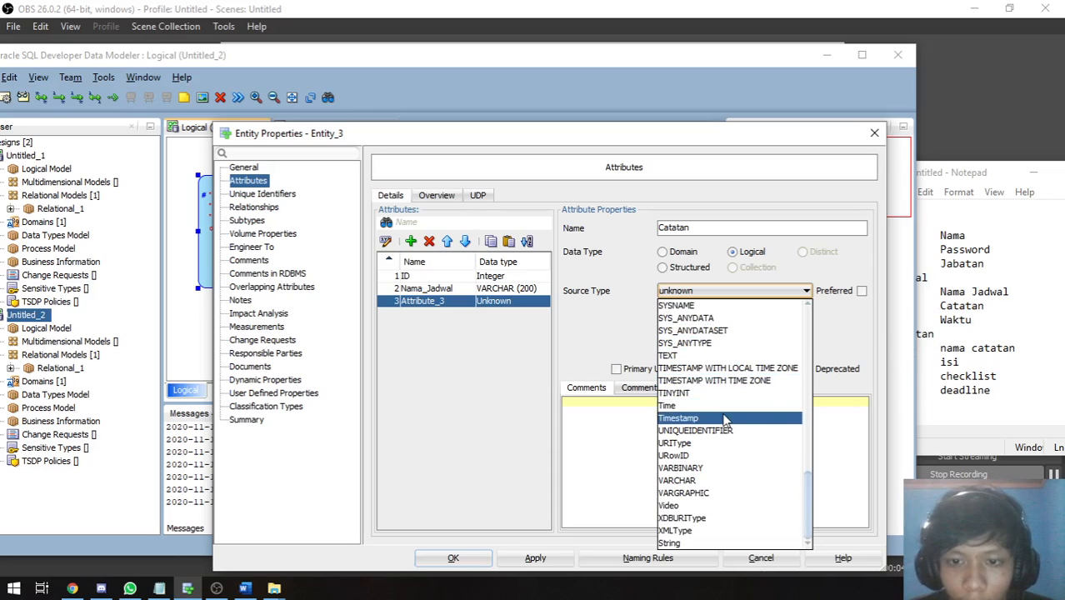
scroll(703, 375, up, 2)
scroll(702, 391, down, 2)
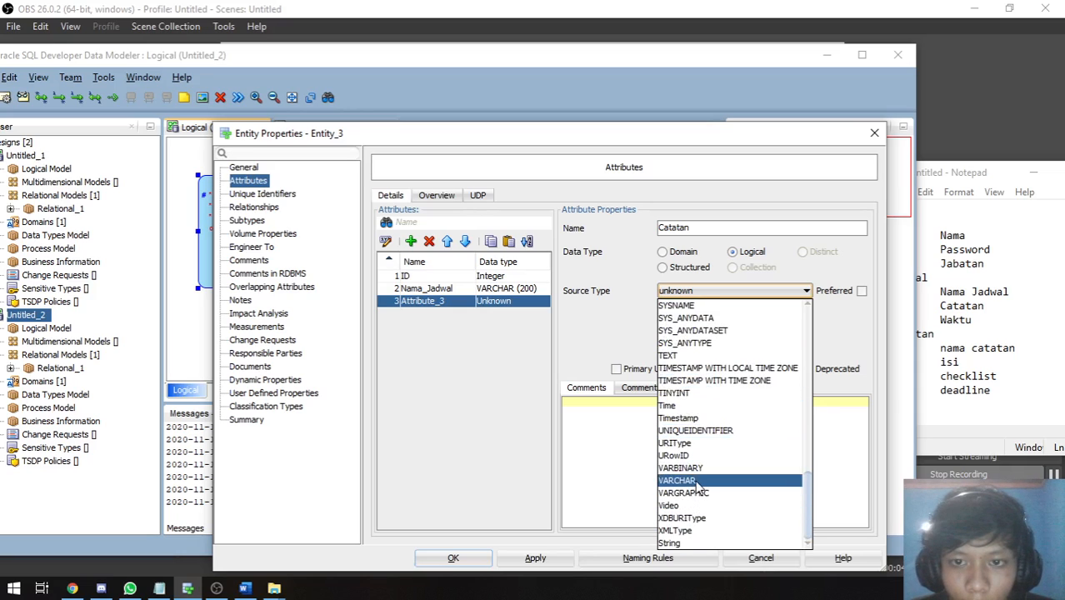
click(696, 483)
click(702, 315)
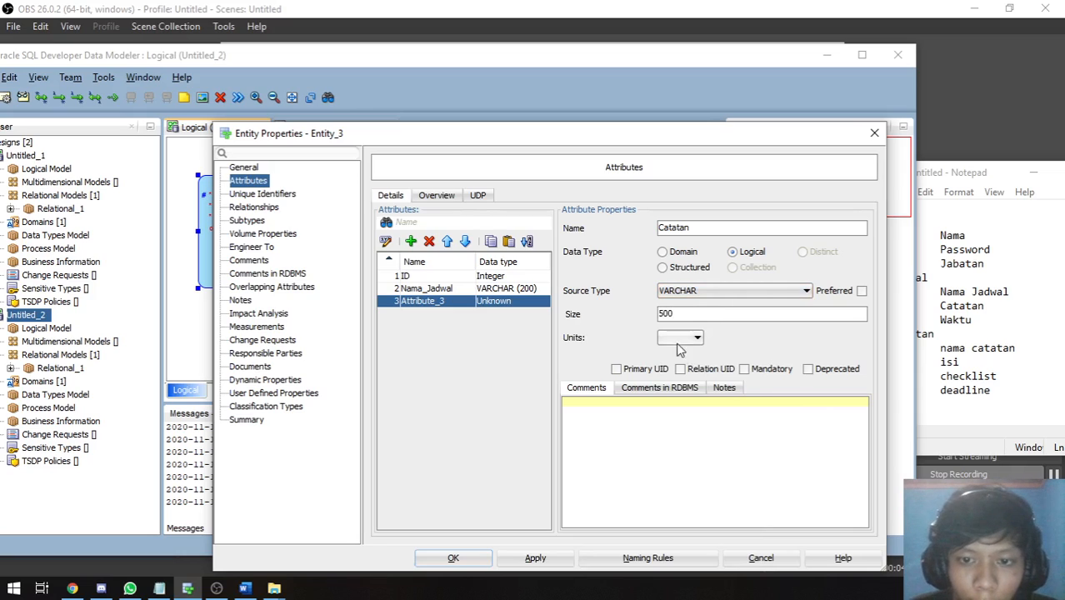
click(533, 558)
click(441, 289)
click(446, 302)
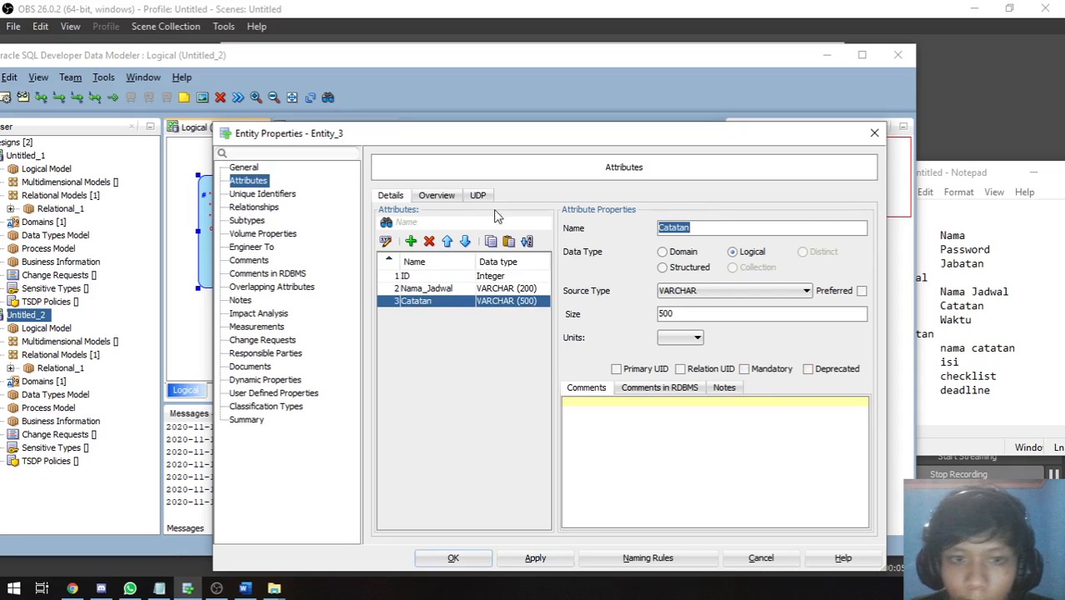
Step: Add a mandatory Waktu attribute to the Jadwal entity with the logical type Time
click(411, 242)
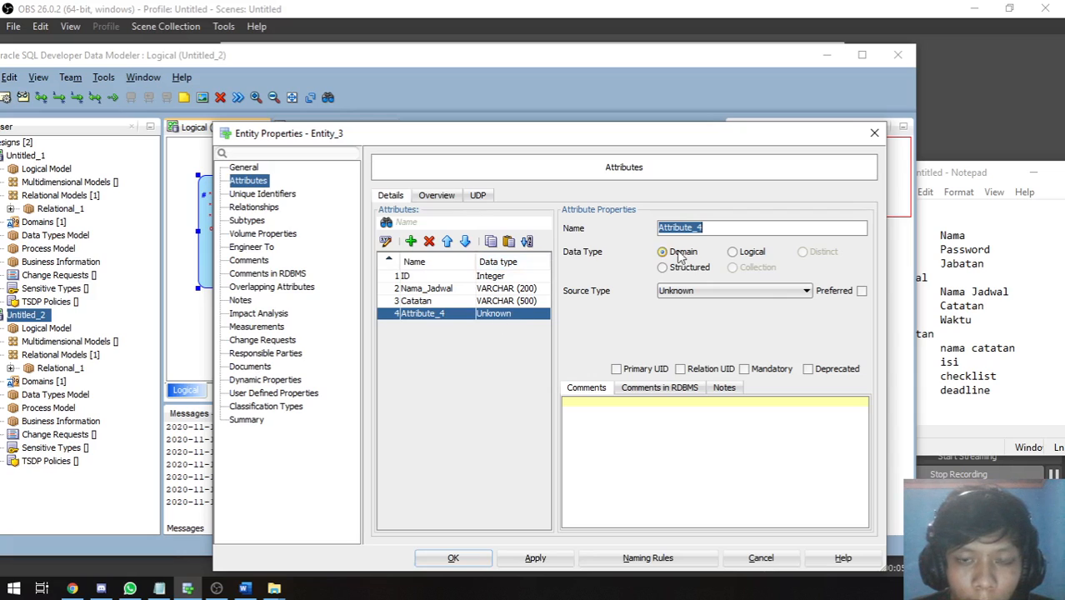
text(Wak)
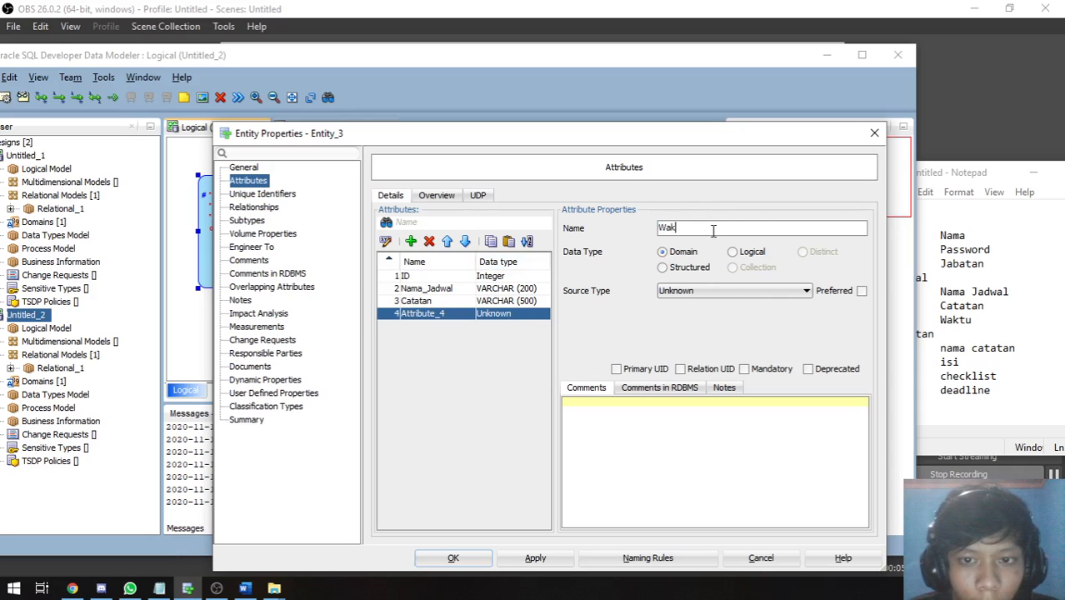
click(732, 250)
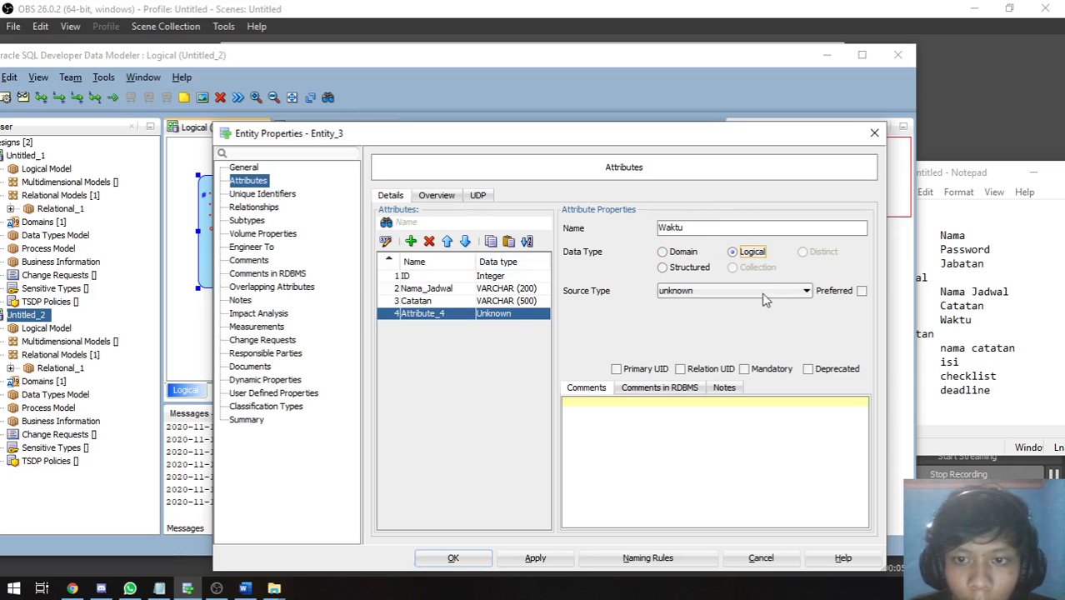
click(756, 290)
scroll(730, 419, down, 3)
scroll(728, 415, down, 10)
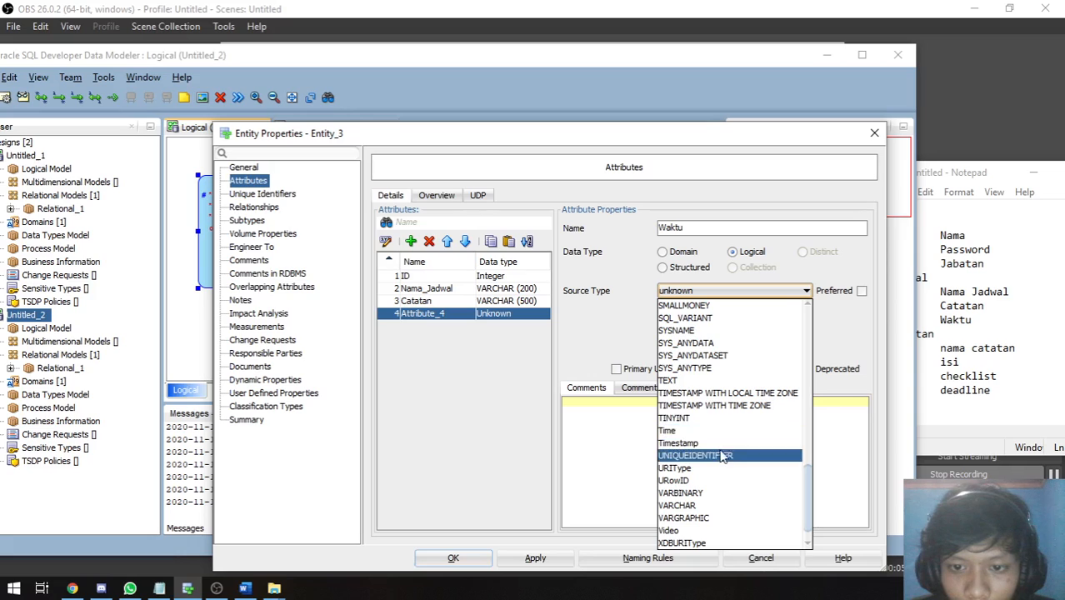
click(708, 429)
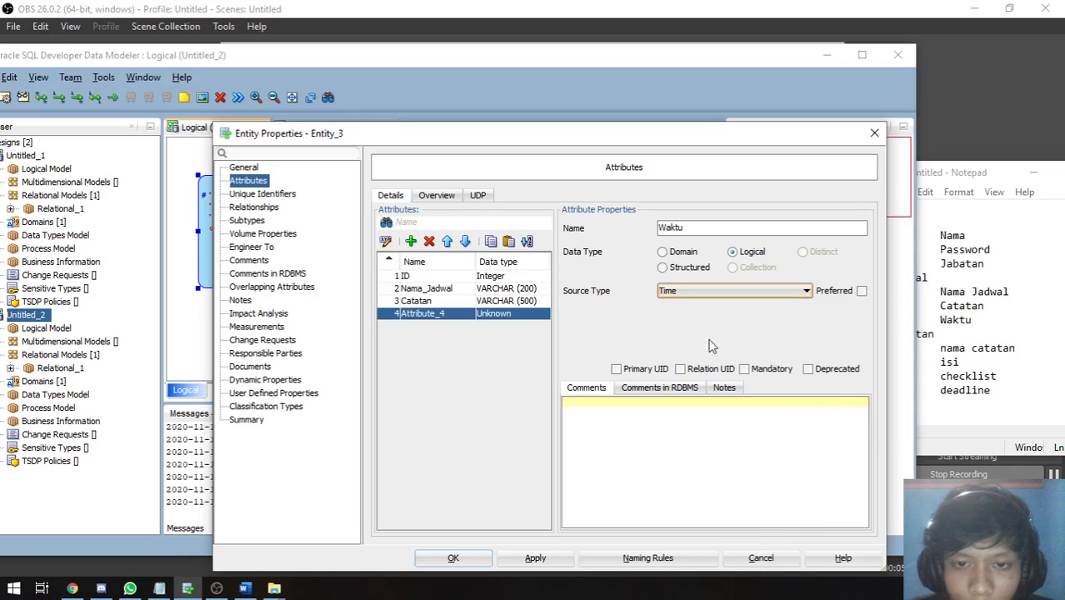
click(748, 371)
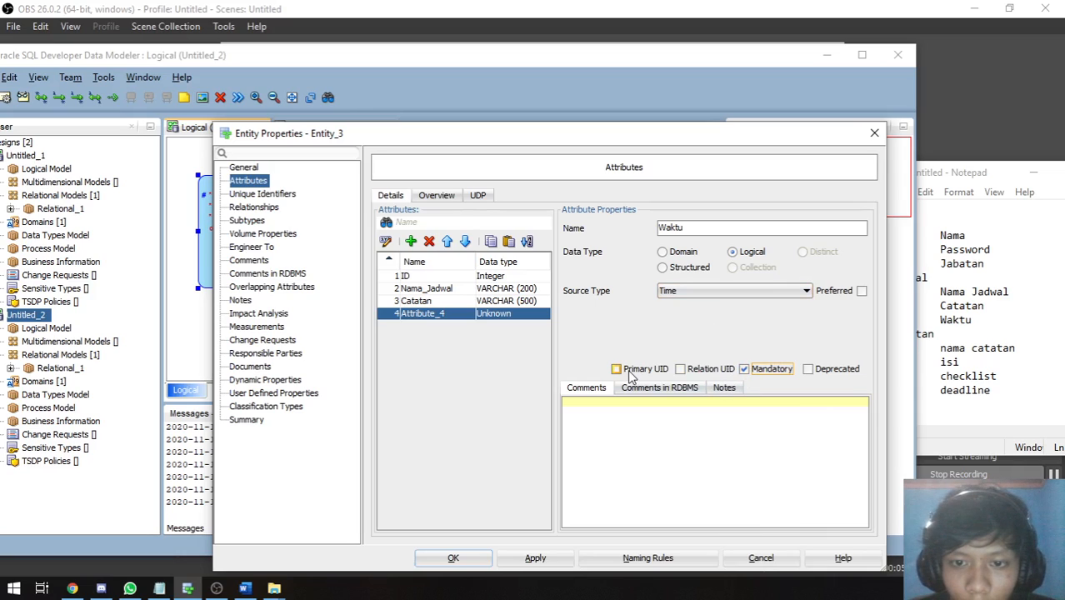
click(534, 557)
Step: Move the Waktu attribute up so it comes before Catatan in the Jadwal attribute order
drag(448, 312, 447, 302)
click(439, 312)
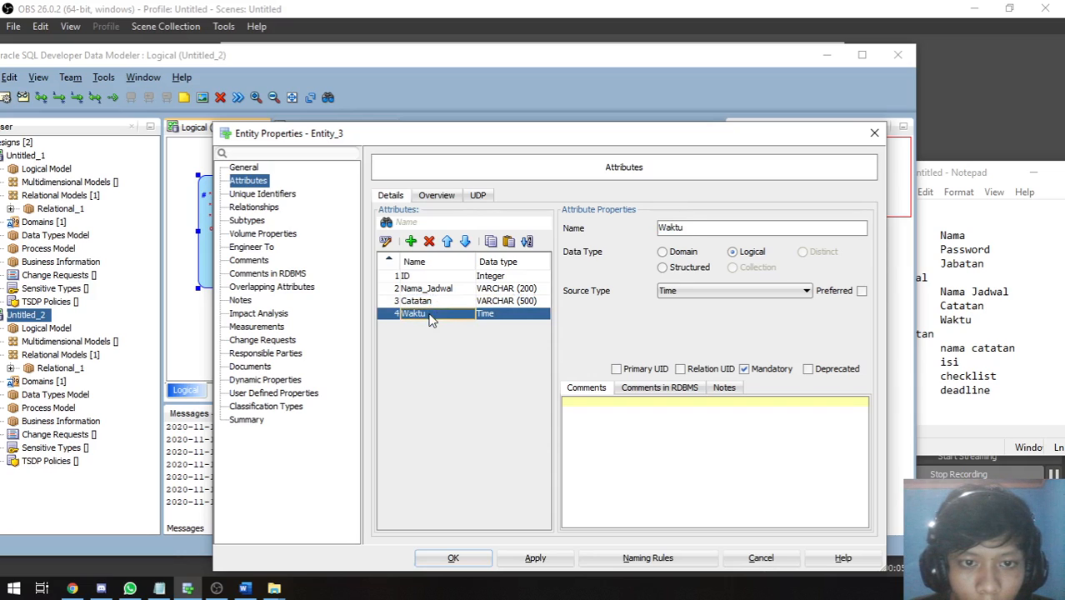
click(446, 241)
click(462, 319)
key(Up)
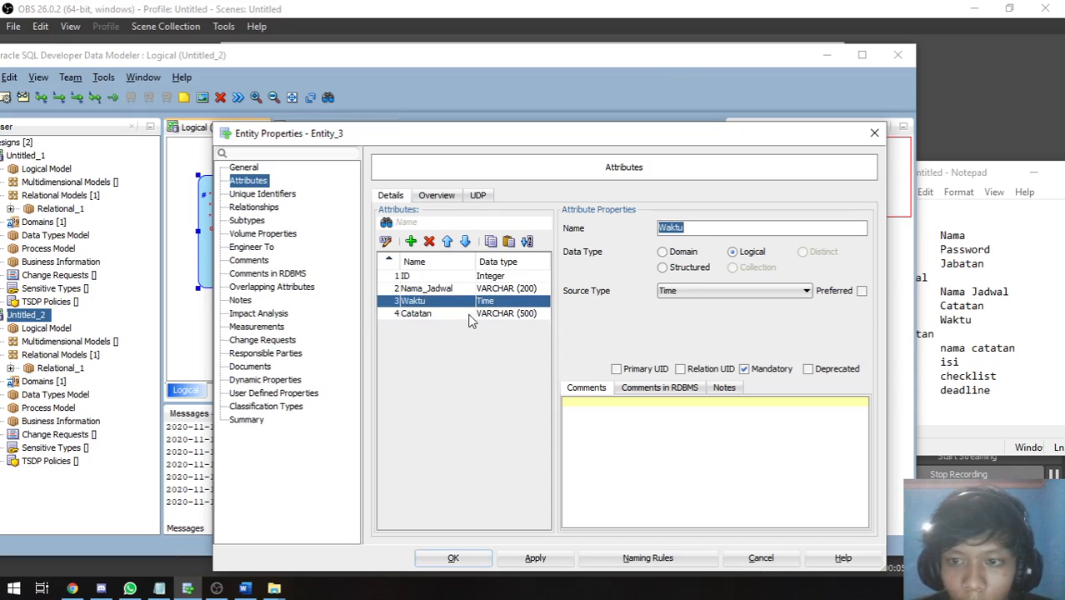
key(Down)
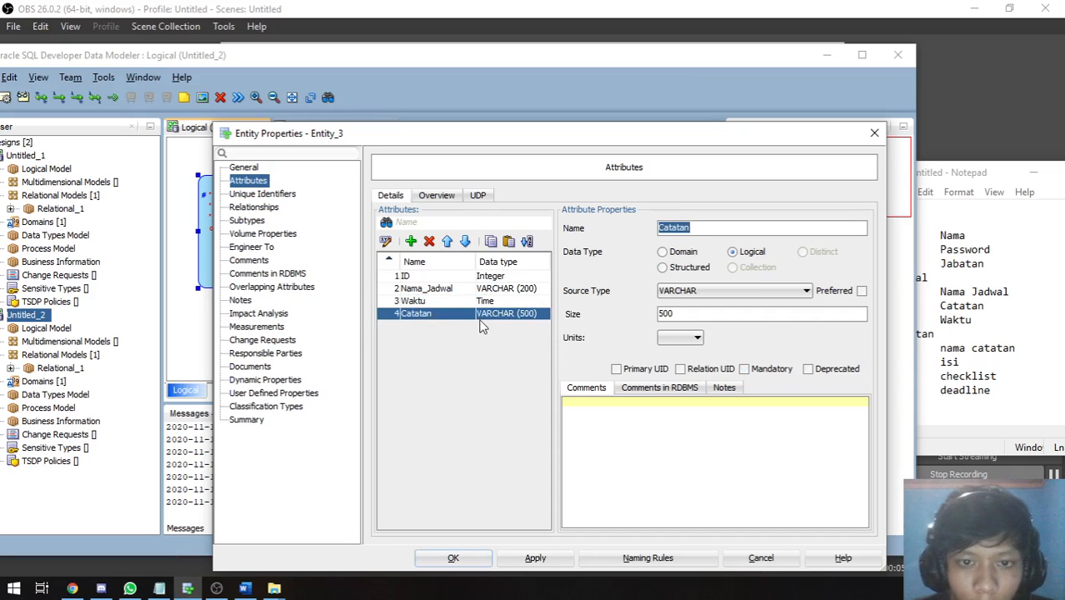
click(471, 314)
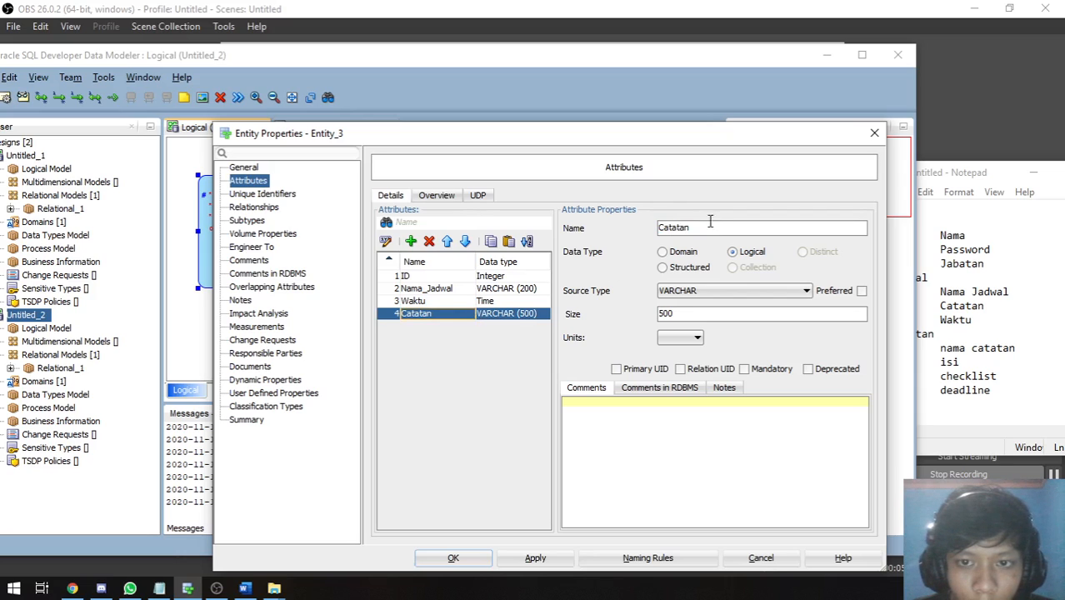
key(Up)
key(Down)
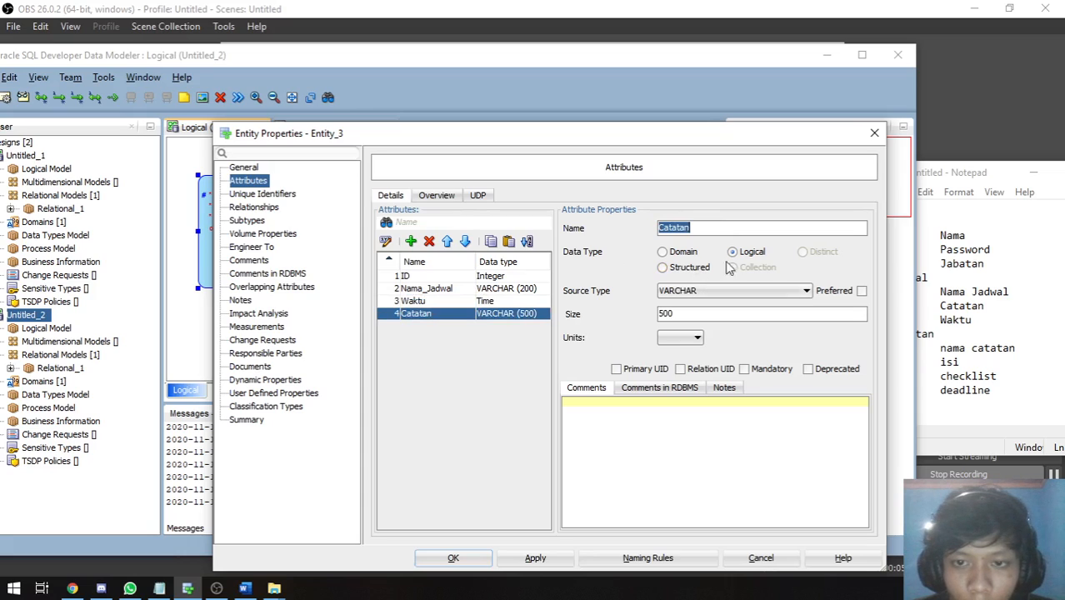
Step: Change the Catatan attribute's logical type to Integer, mark it as a Relation UID, and save the Jadwal entity
click(698, 371)
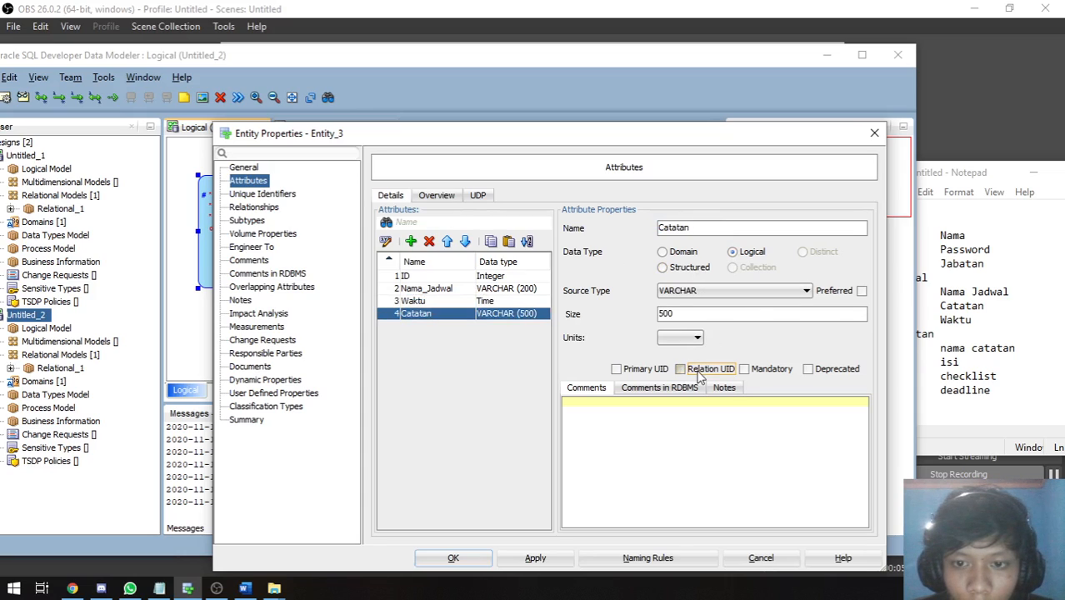
click(733, 292)
scroll(690, 425, up, 4)
scroll(691, 408, up, 4)
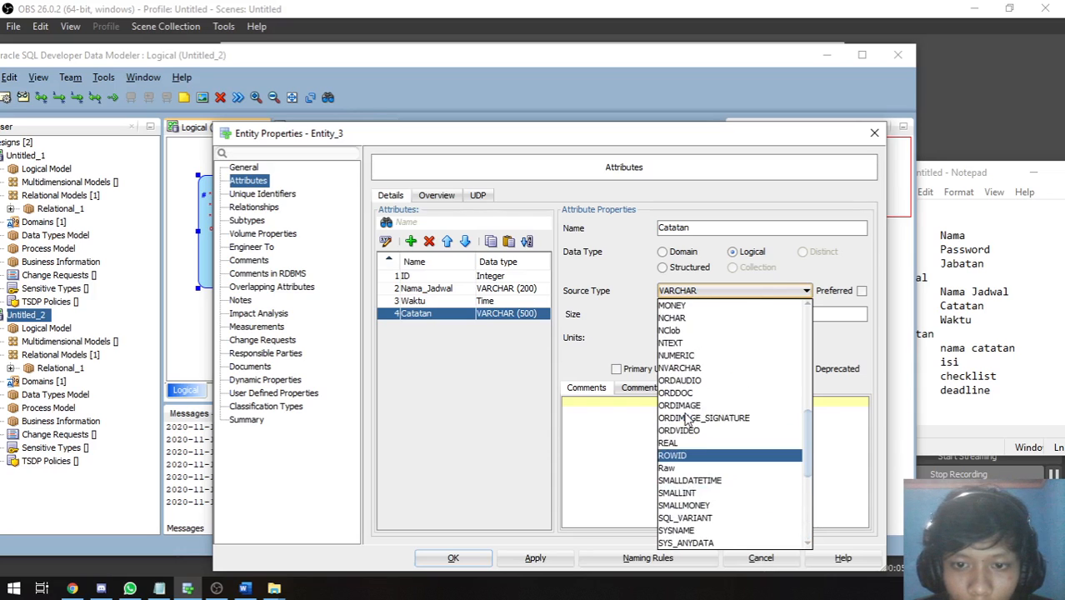
scroll(694, 371, up, 1)
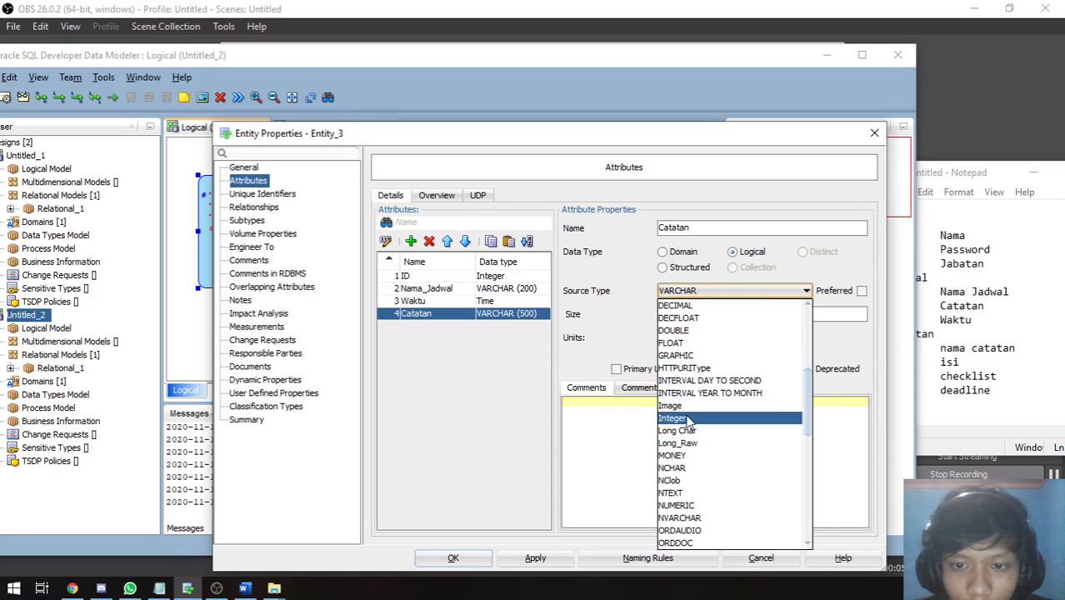
click(688, 417)
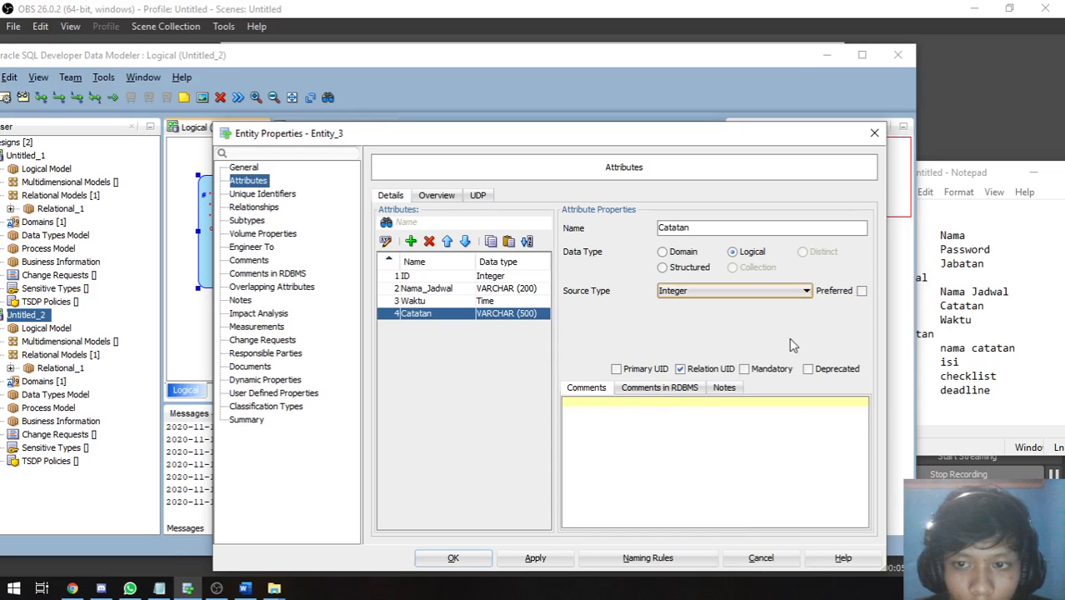
click(535, 558)
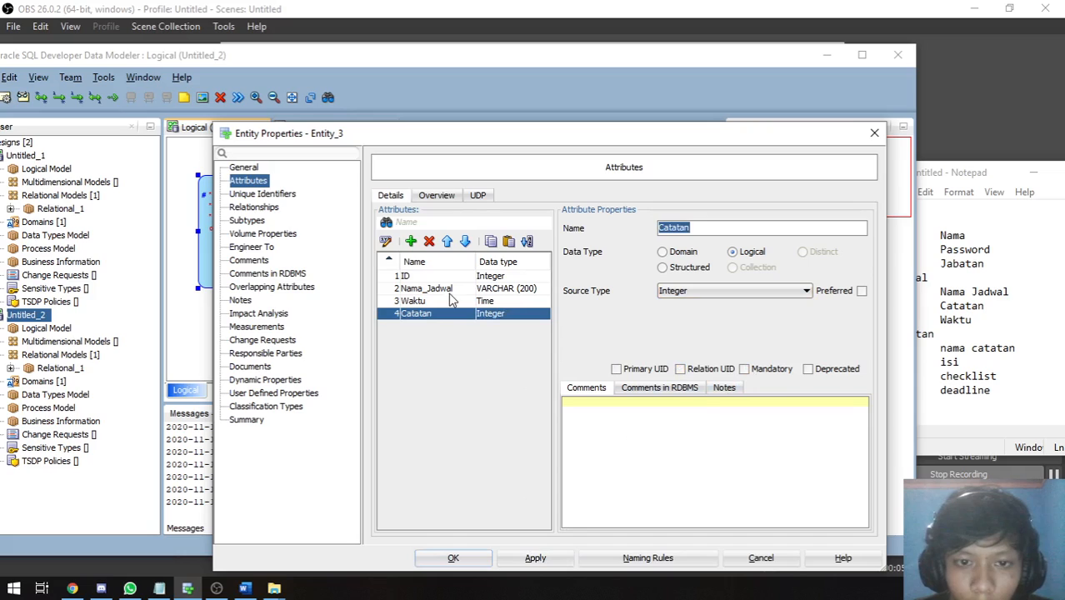
click(983, 175)
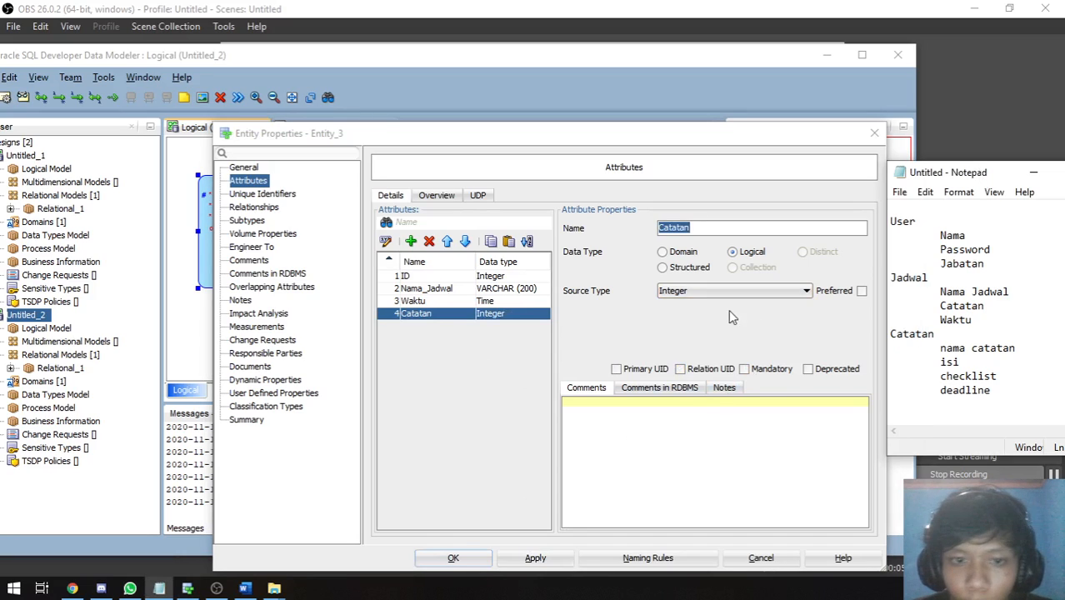
click(527, 561)
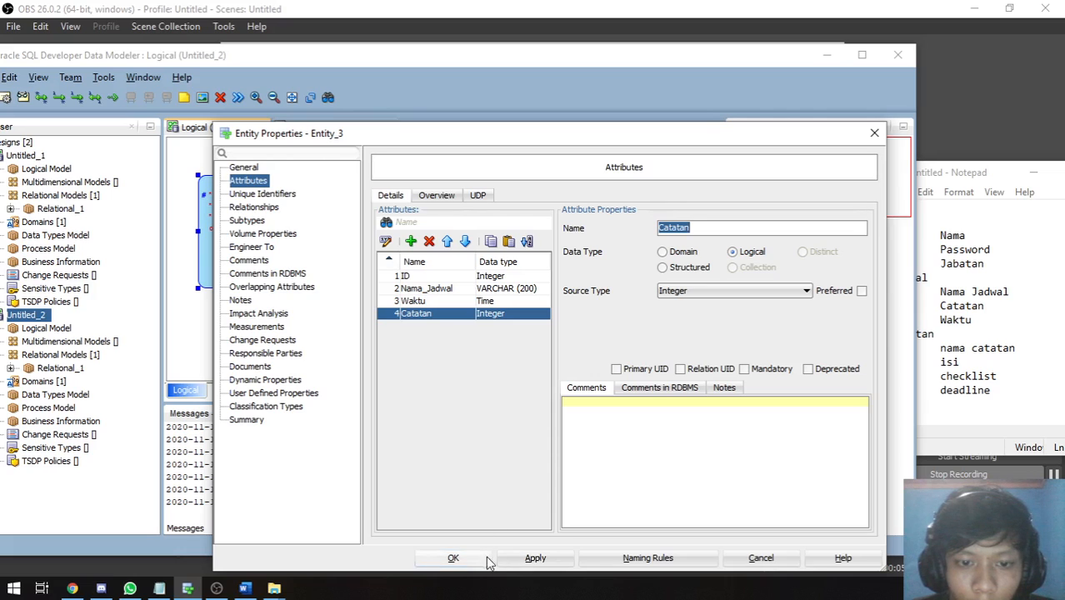
click(454, 559)
Step: Draw a new entity beside the Jadwal entity and name it Catatan
drag(587, 188, 714, 324)
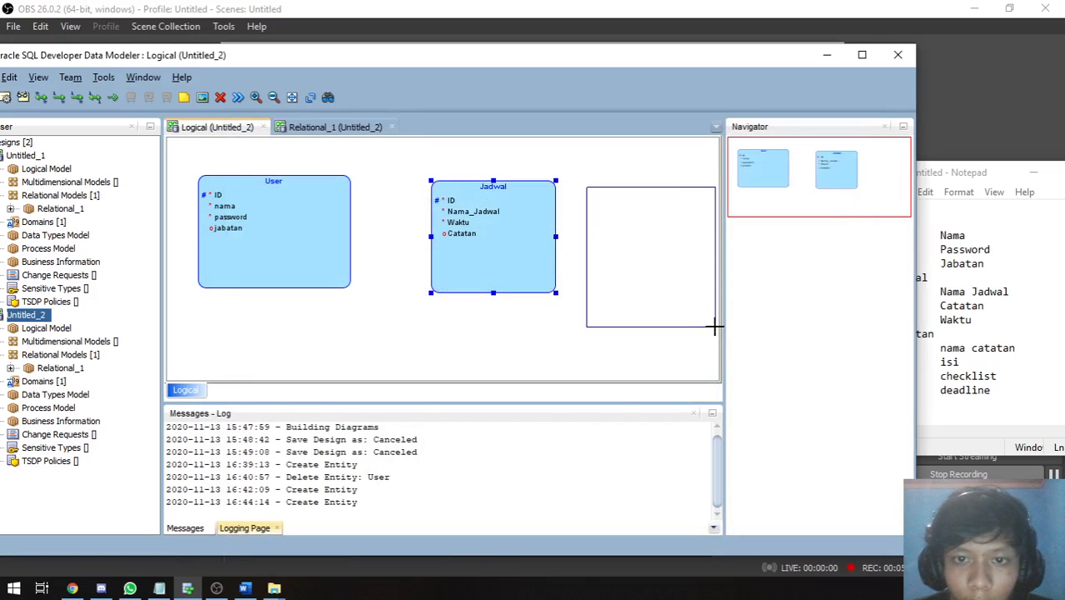
text(Catatan)
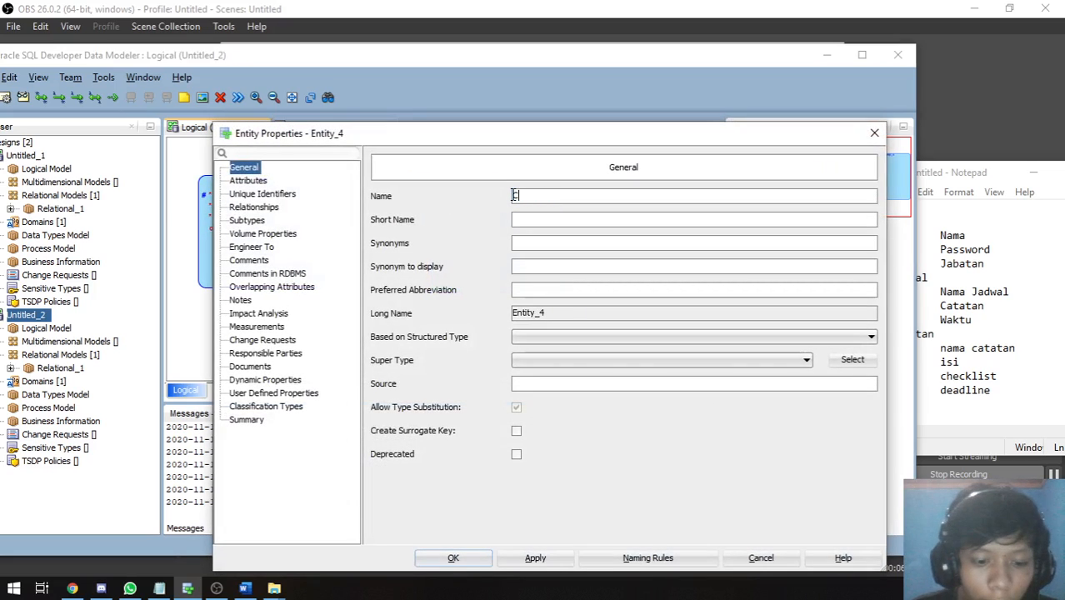
Step: Add a catatan attribute to the Catatan entity with the logical type Integer and make it the primary UID
click(252, 183)
click(411, 241)
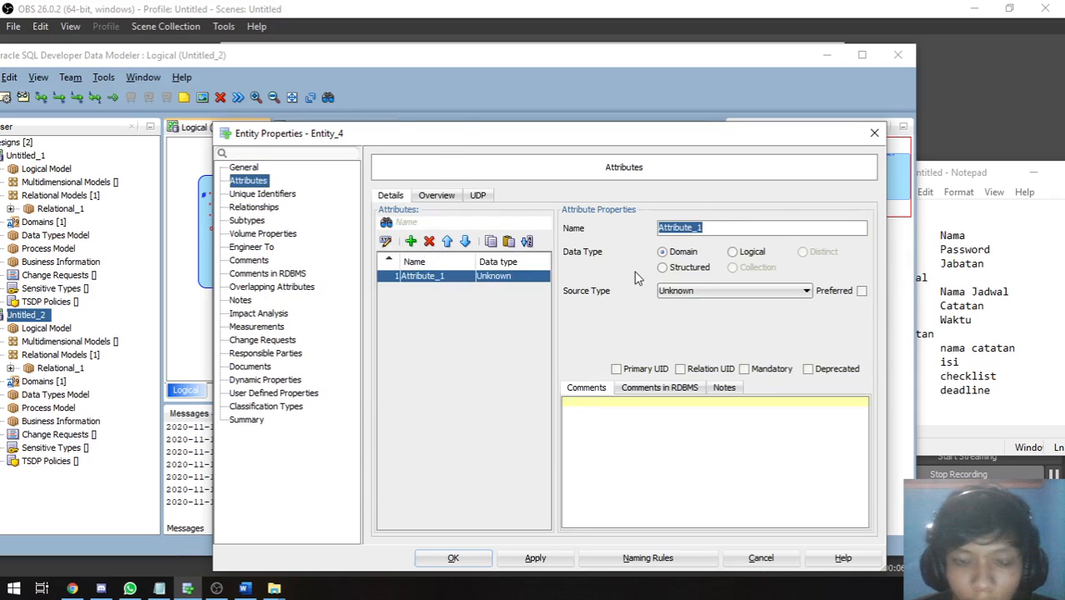
text(catatan)
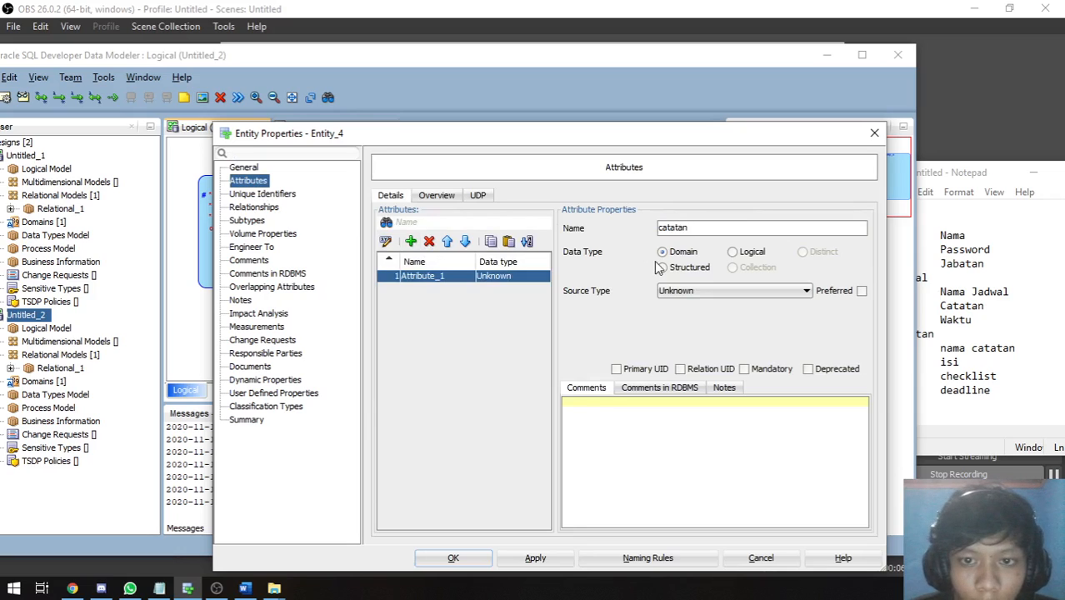
click(733, 252)
click(747, 290)
scroll(725, 371, down, 1)
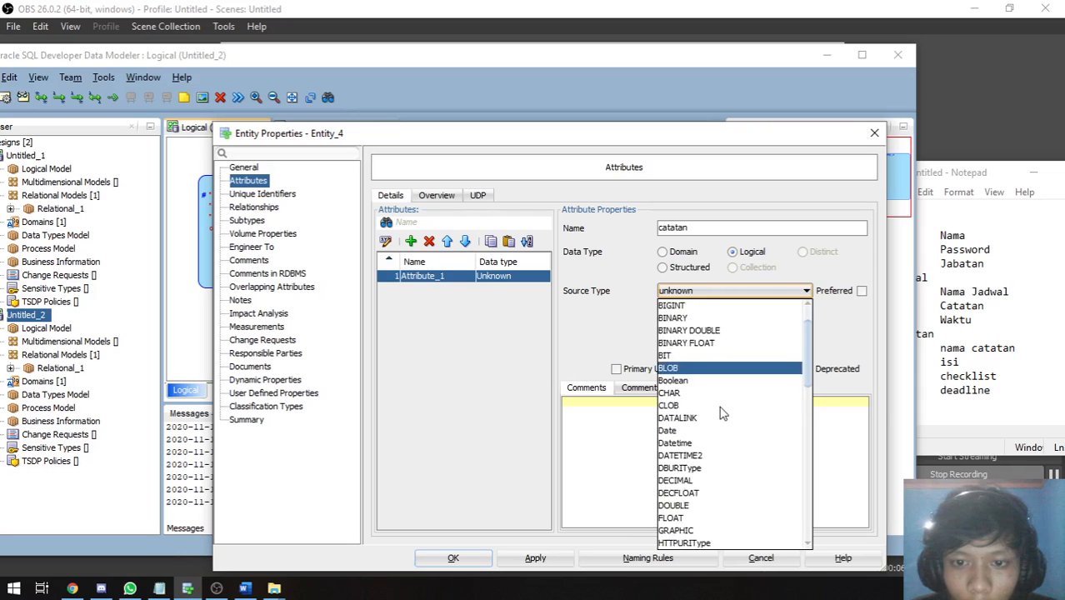
scroll(682, 462, up, 1)
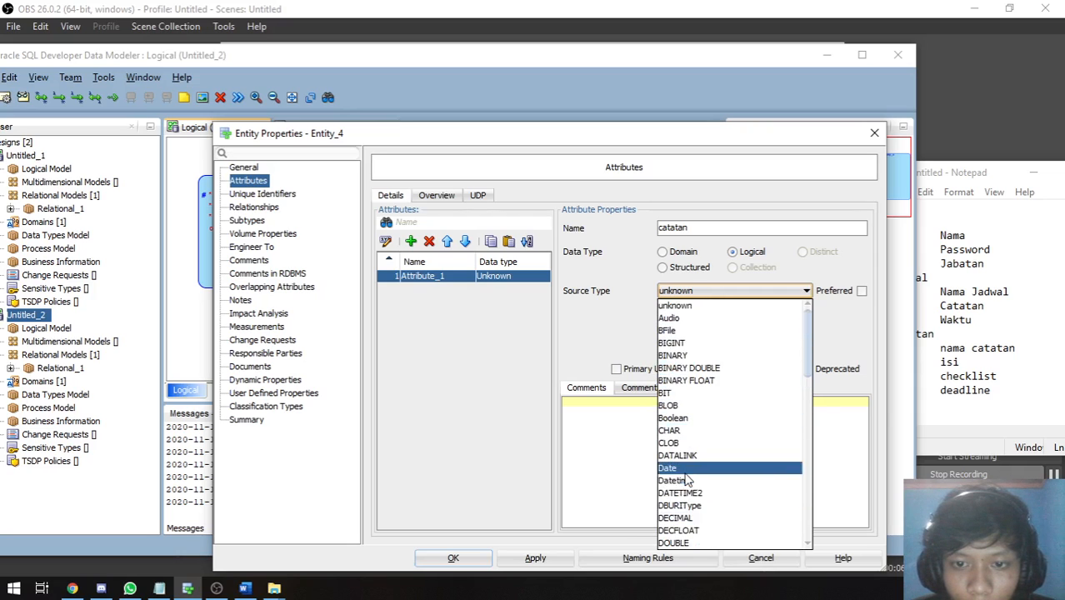
scroll(682, 458, down, 5)
click(683, 442)
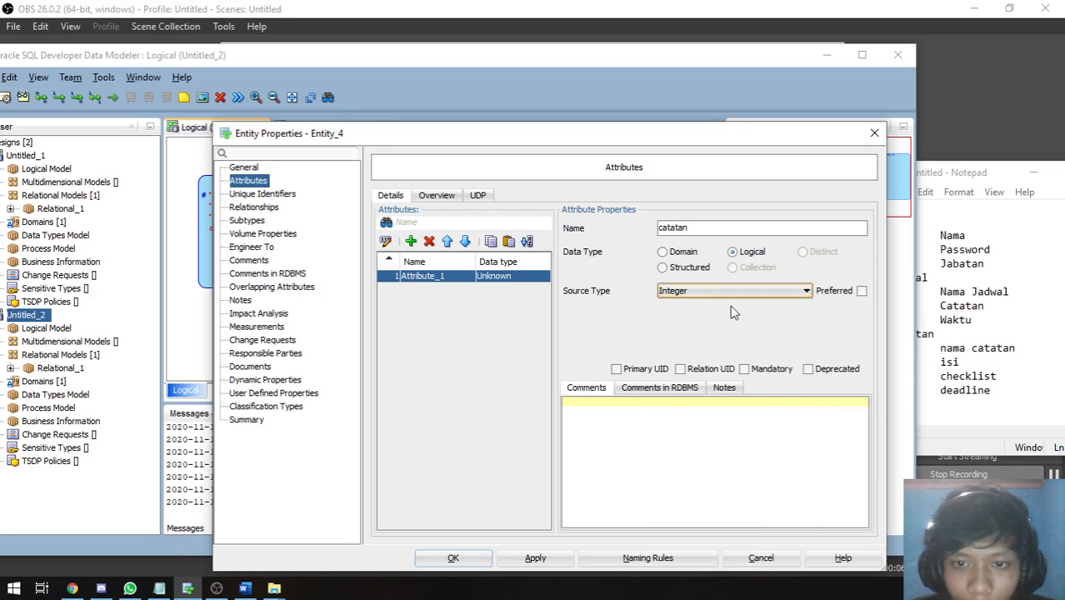
click(650, 372)
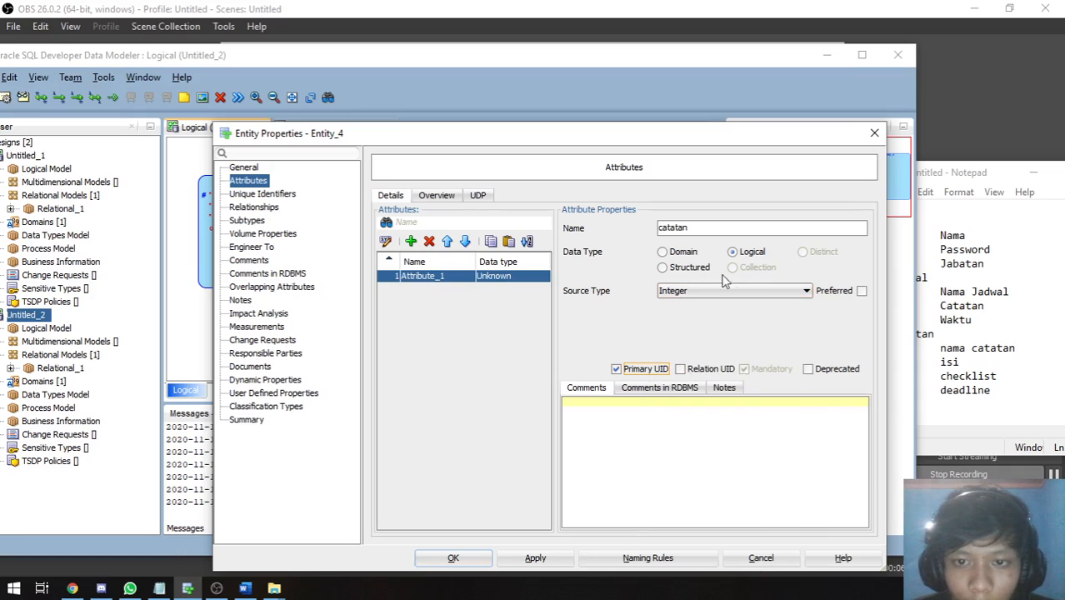
click(538, 560)
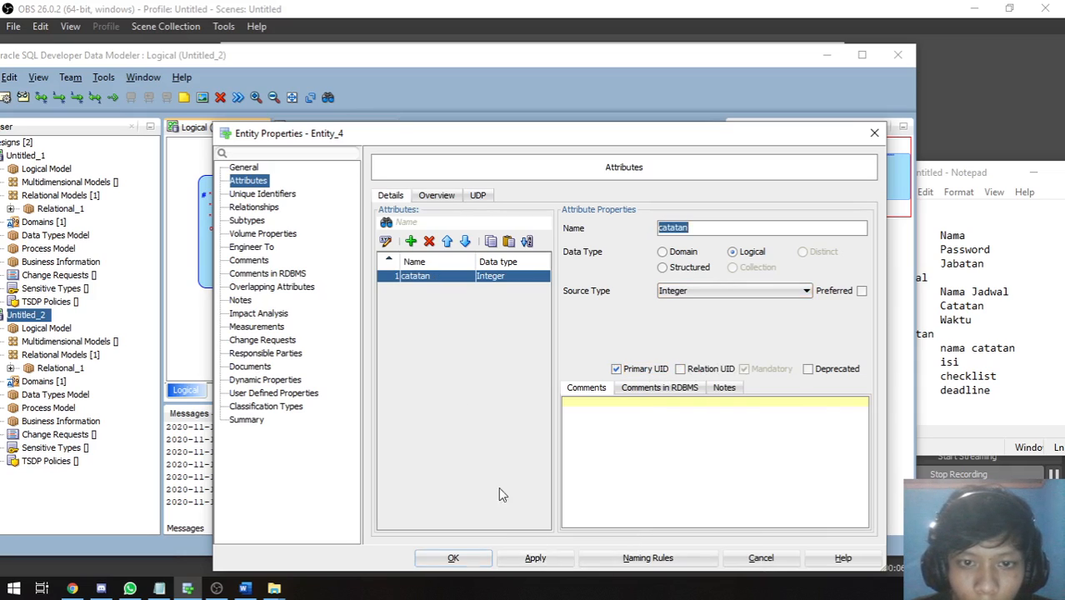
Step: Add a second attribute to the Catatan entity and name it nama_catatan, following the notes
click(410, 241)
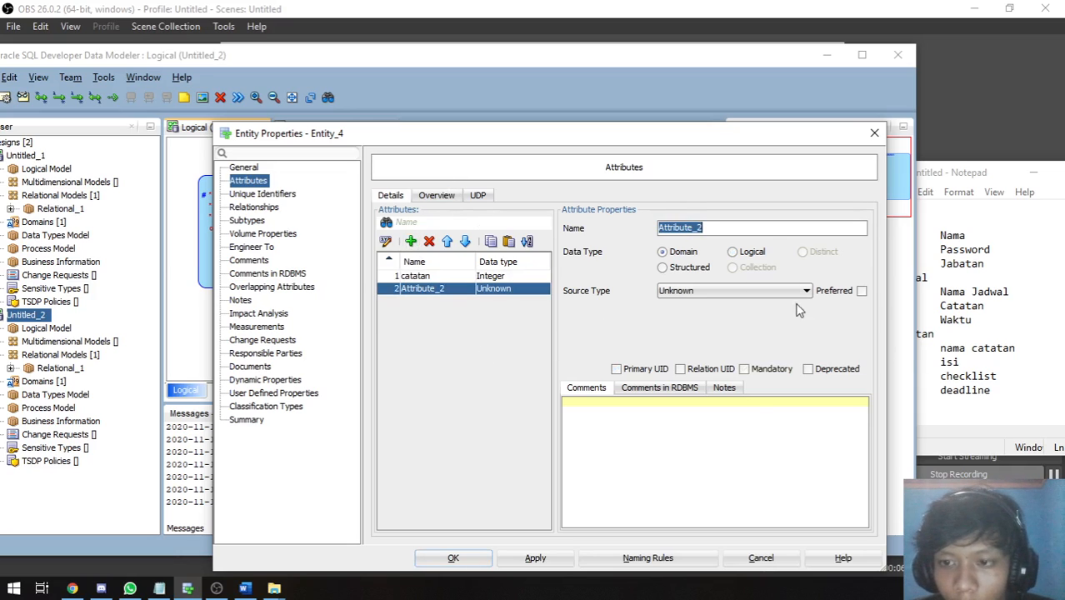
drag(698, 140, 693, 140)
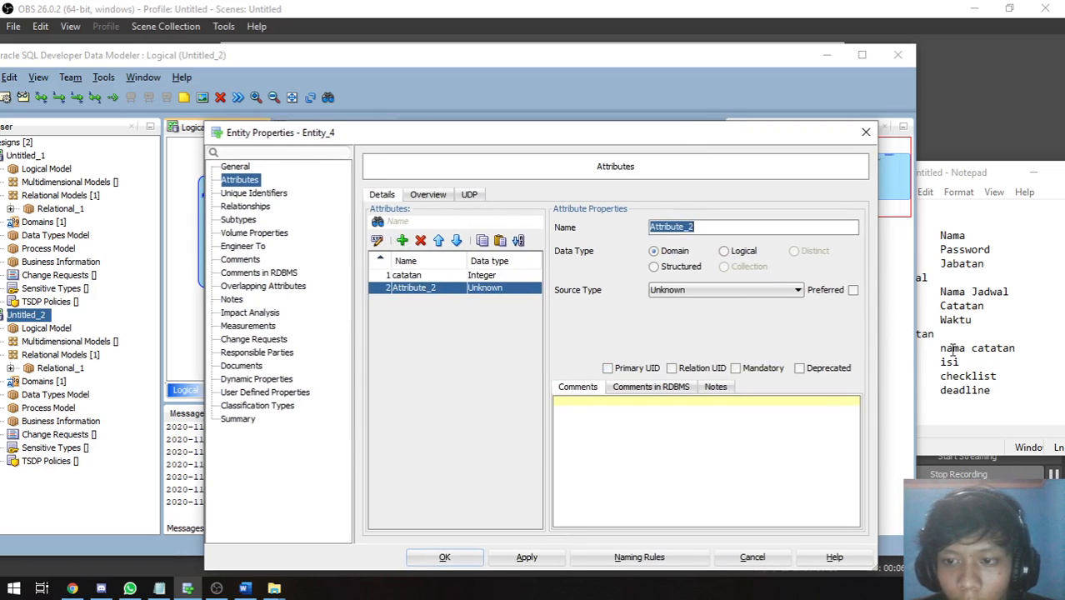
text(nama_catatan)
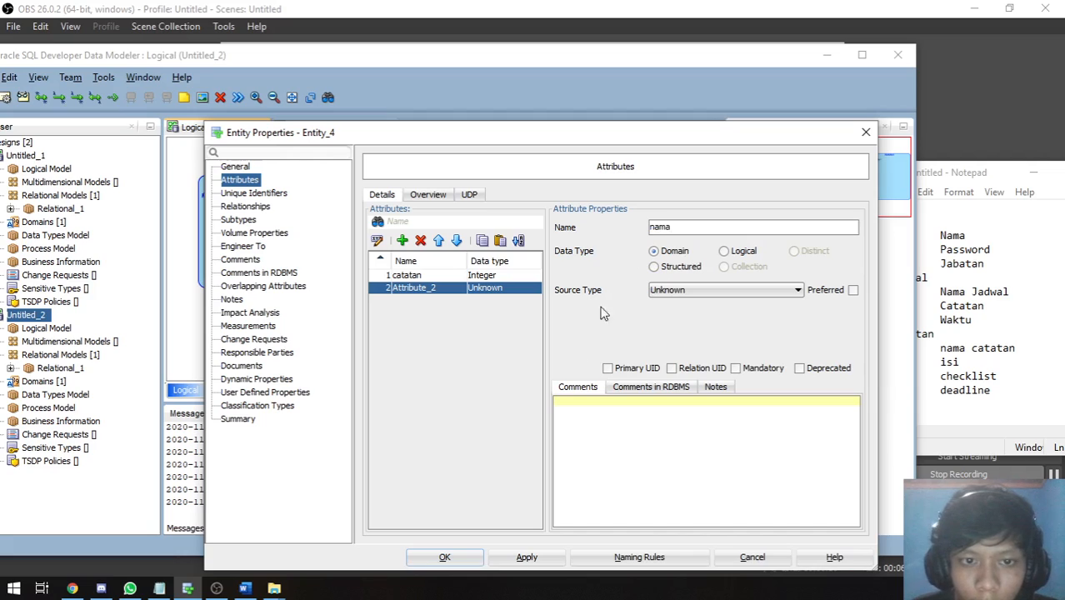
Step: Rename the Catatan entity's primary UID attribute to id_catatan and apply the change
click(418, 276)
click(657, 230)
text(id_)
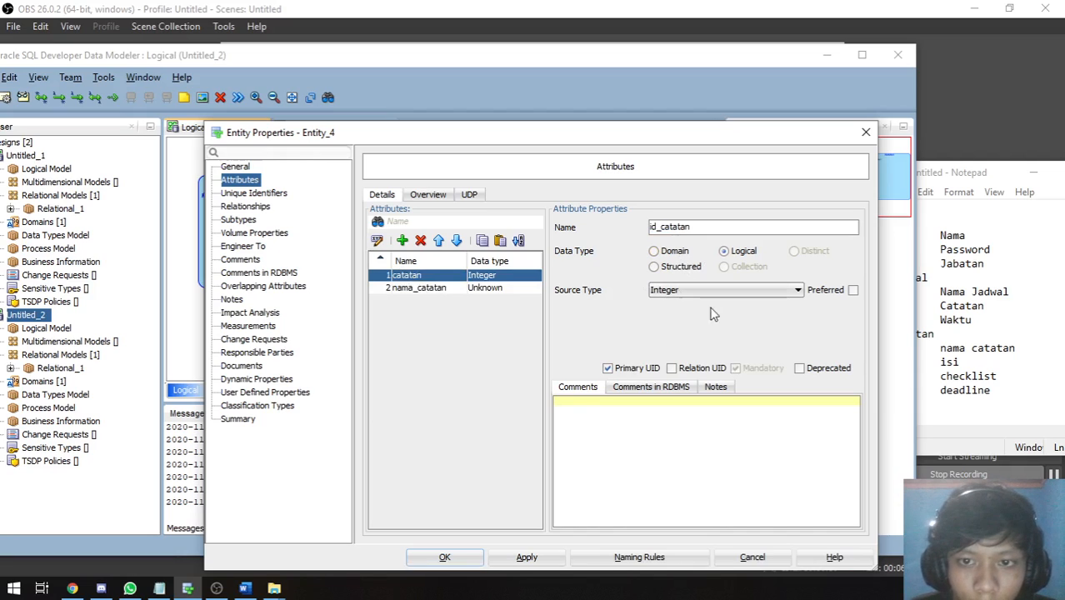
click(525, 556)
Step: Give the nama_catatan attribute the logical type VARCHAR with size 200, make it mandatory and apply the change
click(458, 288)
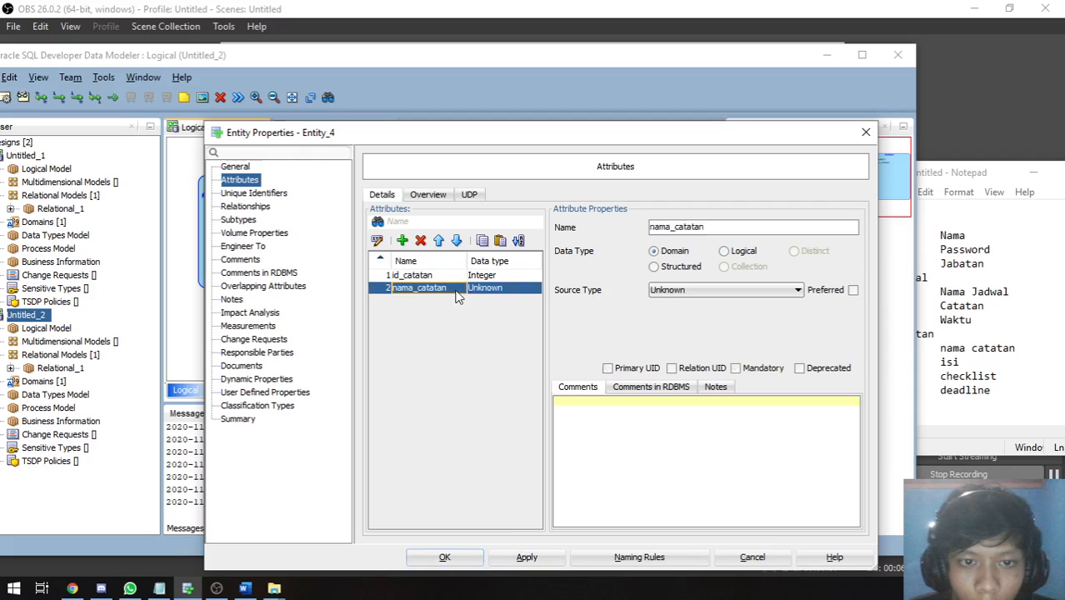
click(723, 251)
click(749, 290)
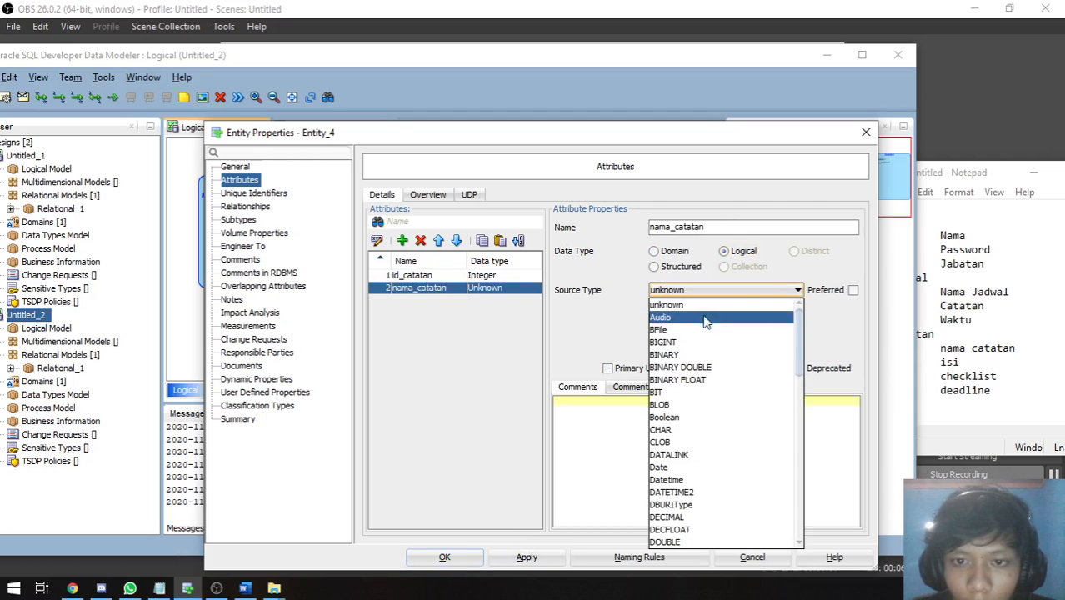
scroll(696, 416, down, 8)
scroll(694, 469, down, 2)
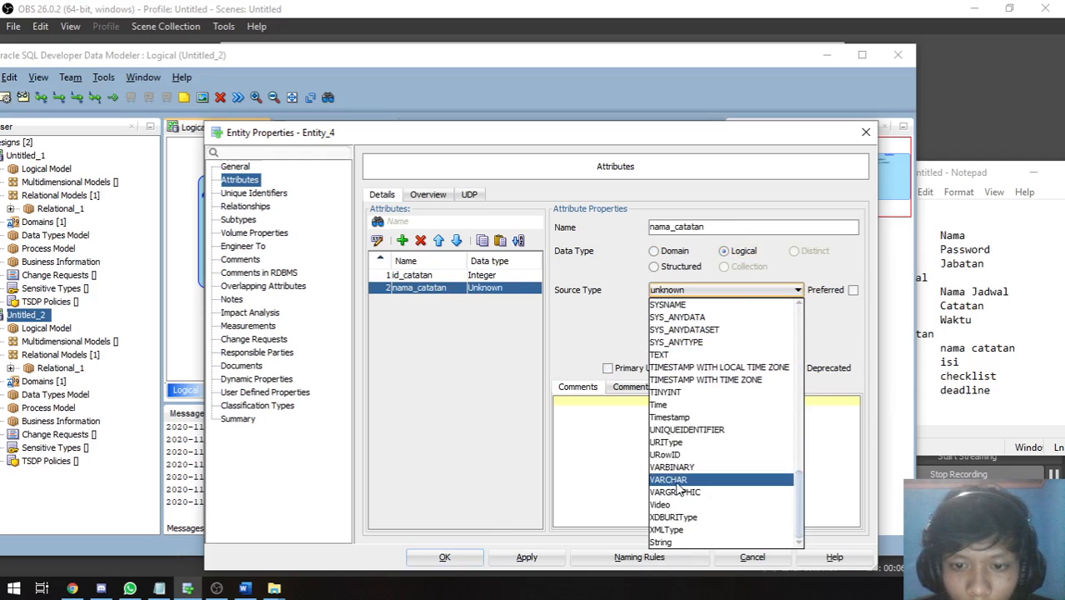
click(691, 477)
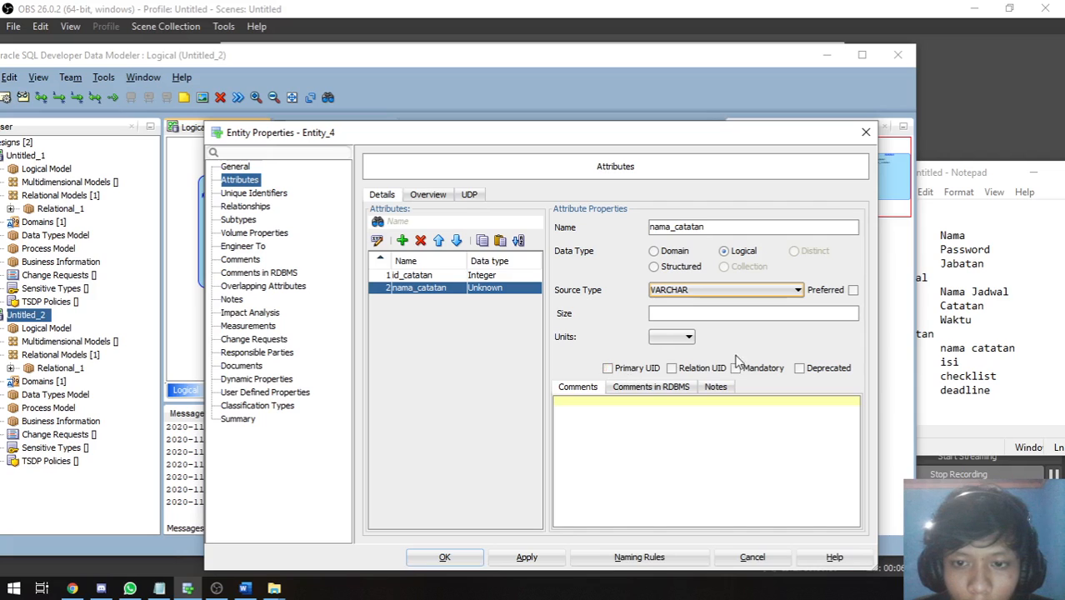
click(737, 368)
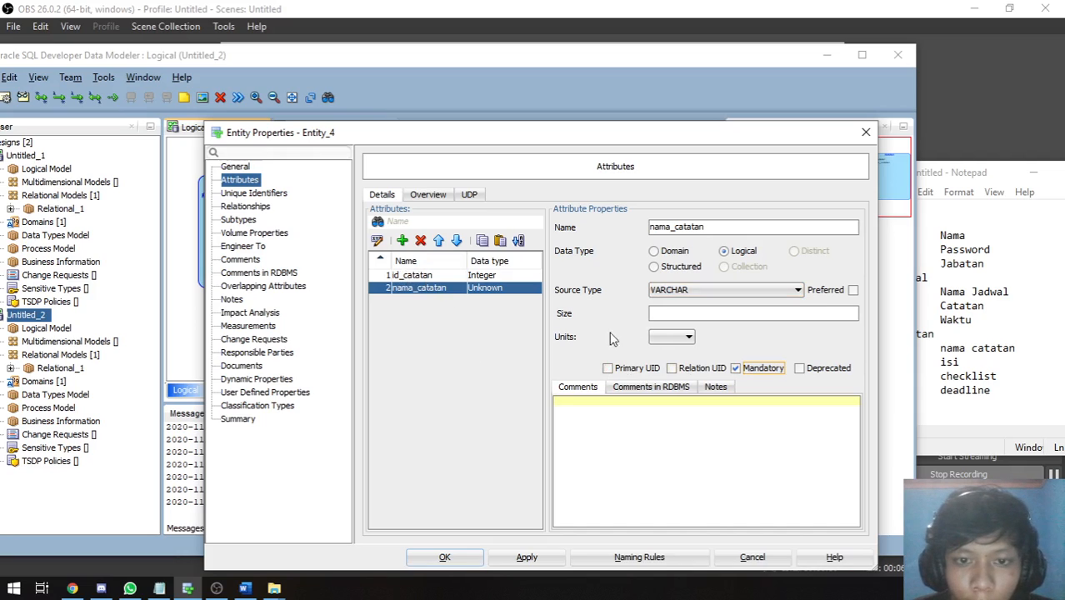
click(686, 313)
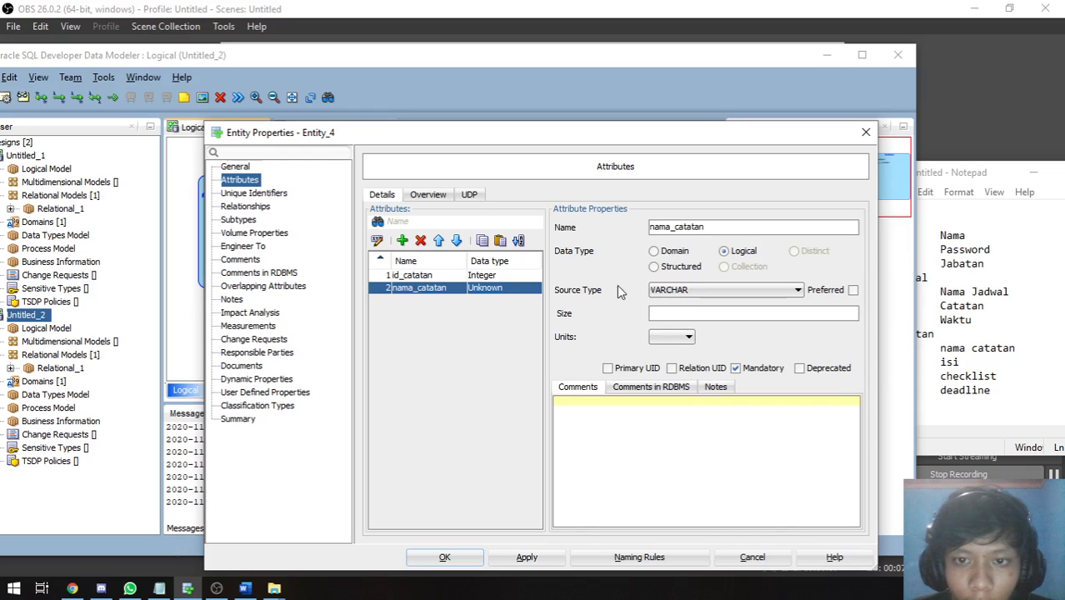
drag(779, 133, 793, 125)
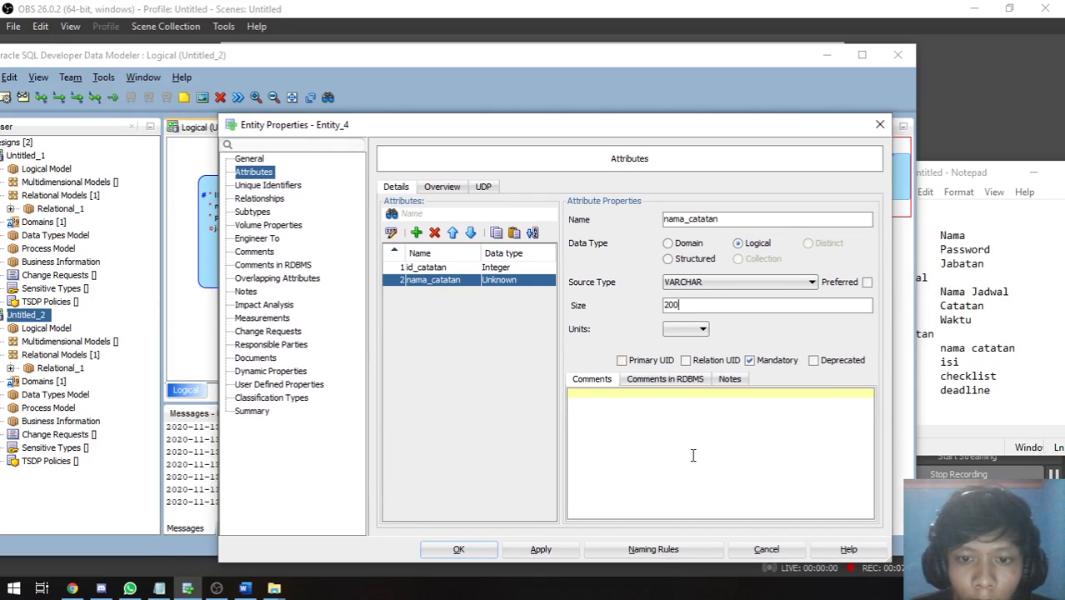
click(540, 549)
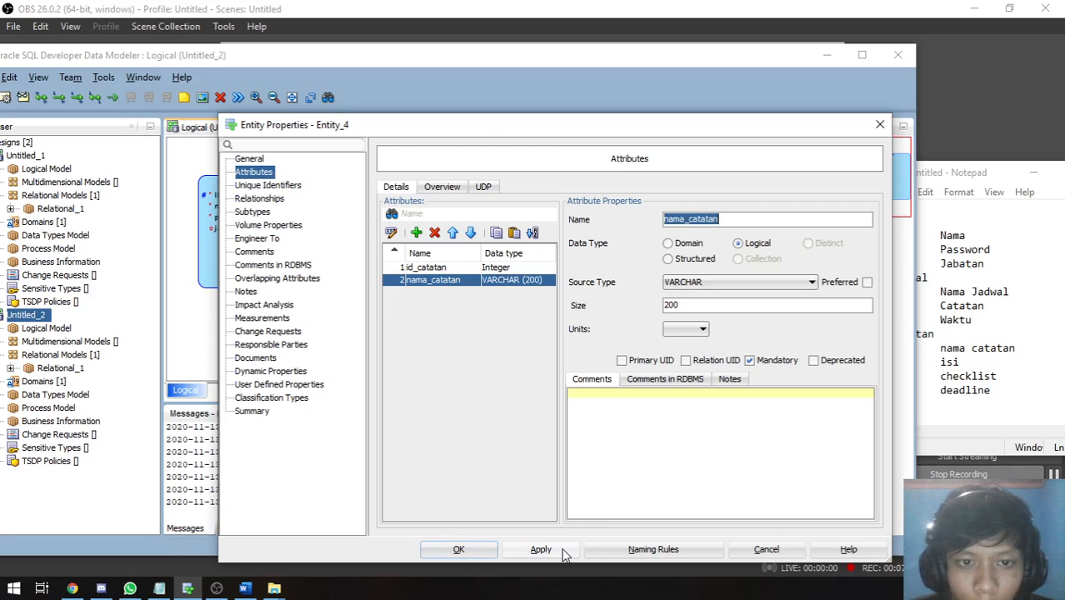
Step: Add an attribute named Isi to the Catatan entity with the logical type VARCHAR and size 500, and apply it
click(416, 233)
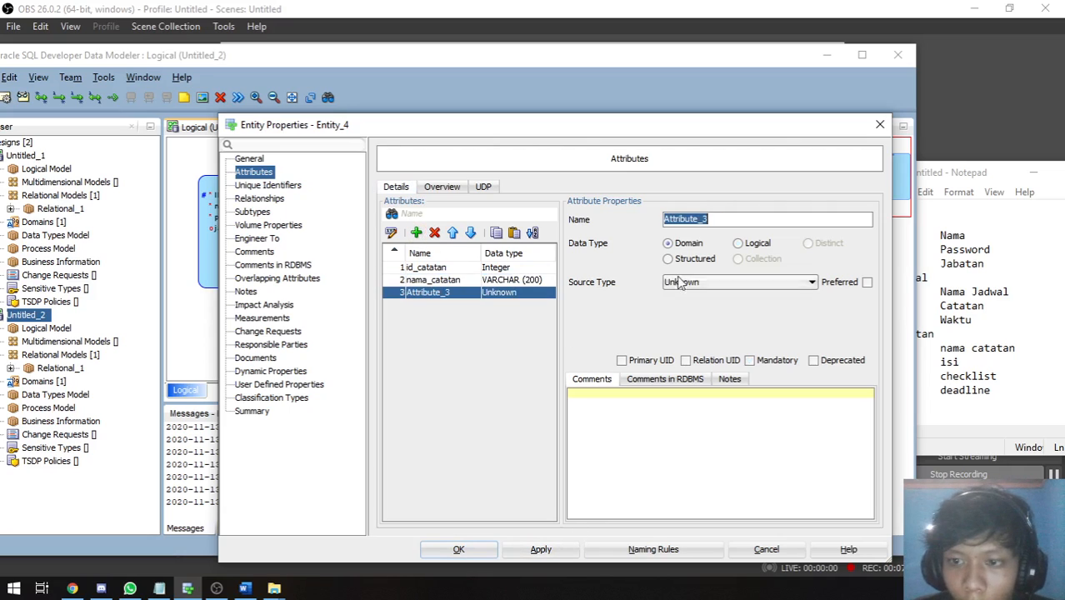
text(IS)
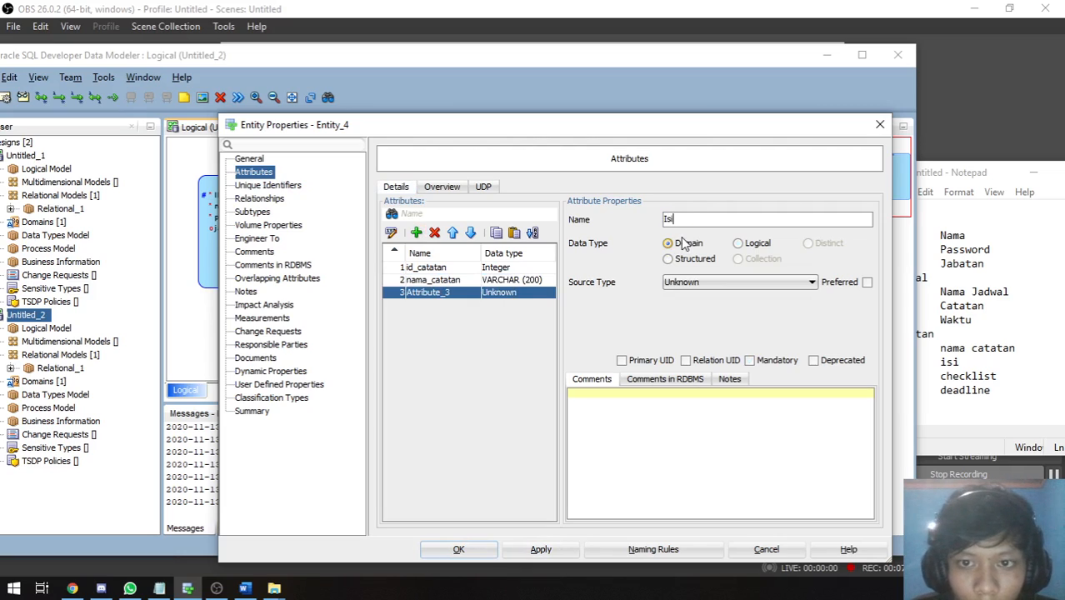
click(752, 246)
click(783, 281)
scroll(716, 450, down, 10)
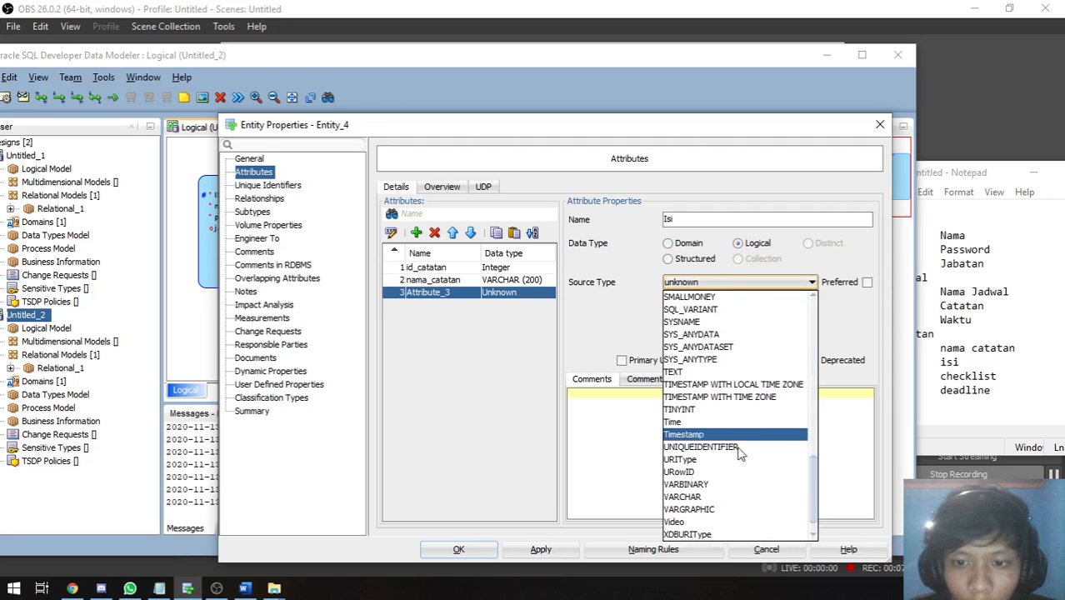
click(691, 497)
click(698, 304)
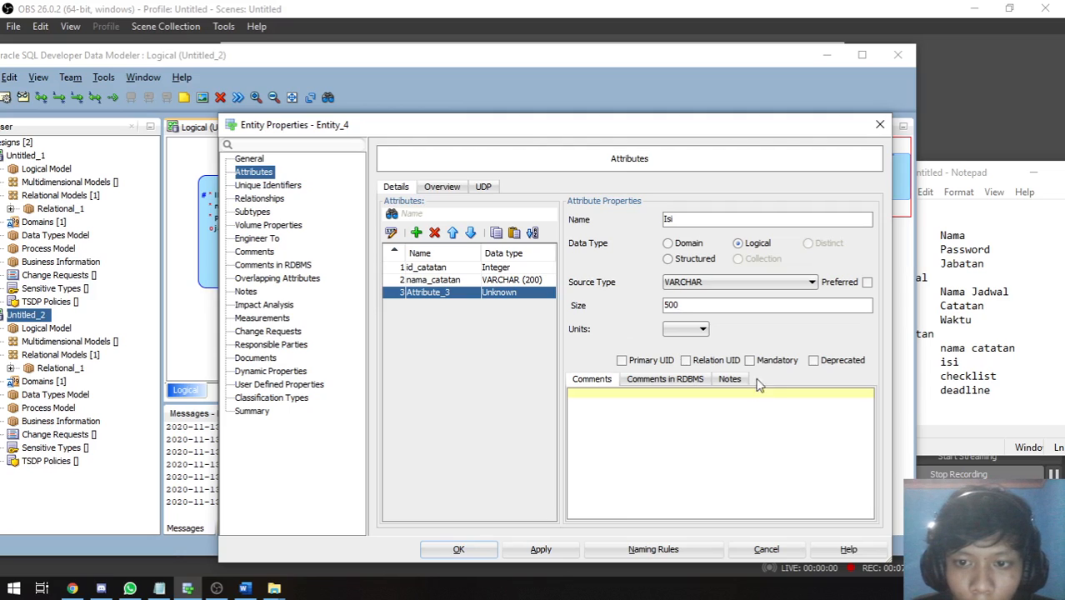
click(540, 549)
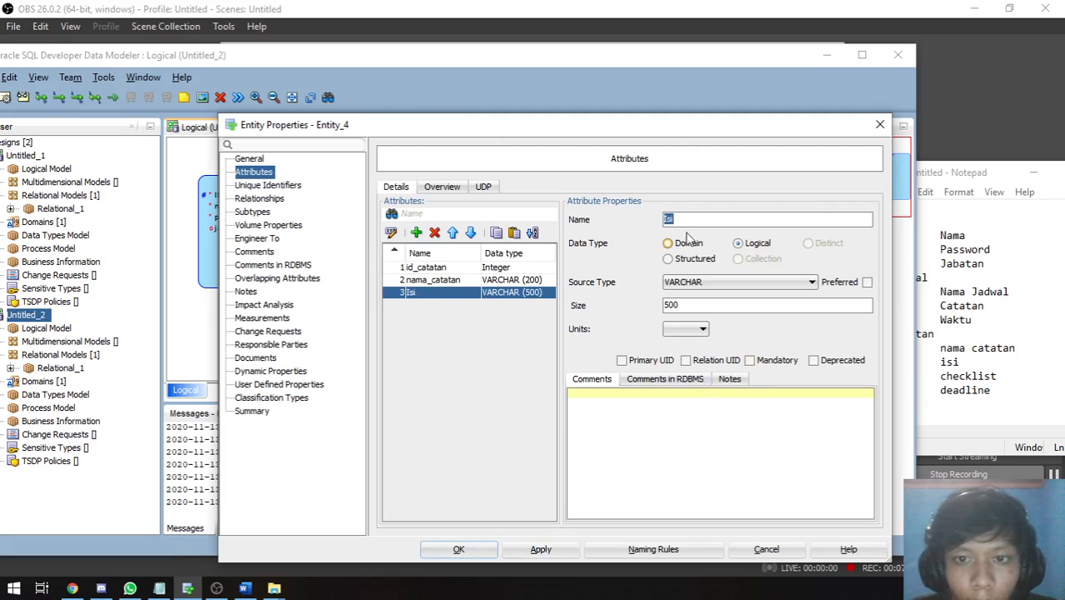
Step: Add a fourth attribute named Checklist to the Catatan entity and give it the logical type Integer
click(415, 232)
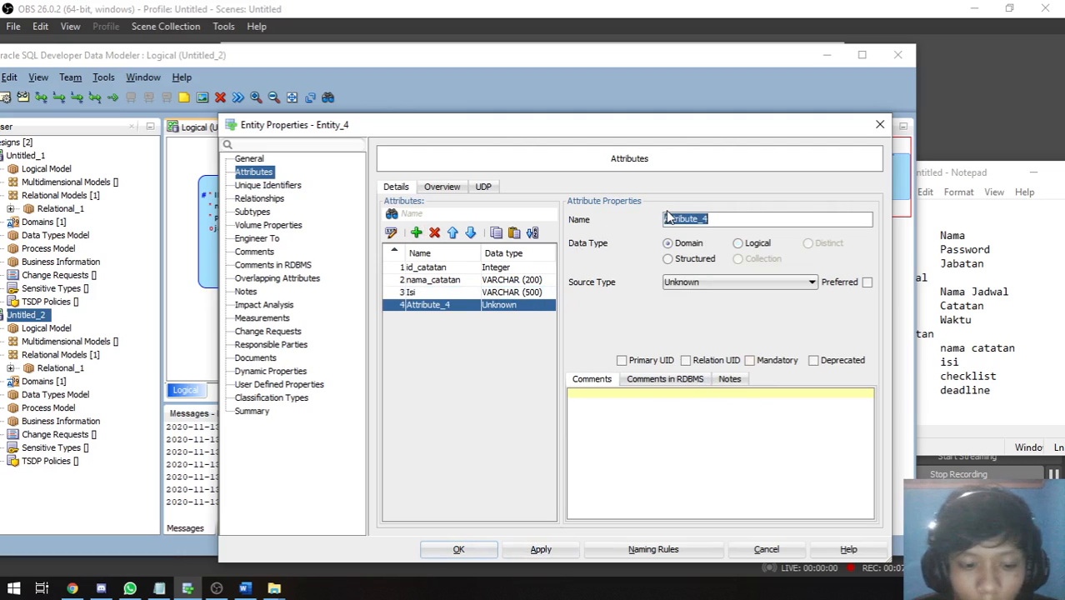
key(BackSpace)
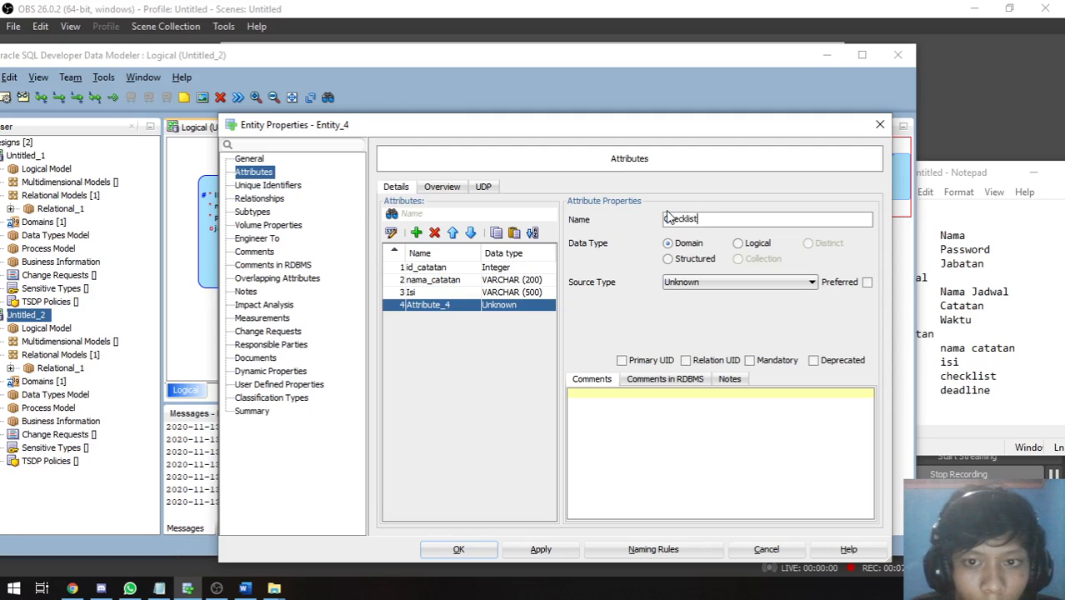
click(758, 243)
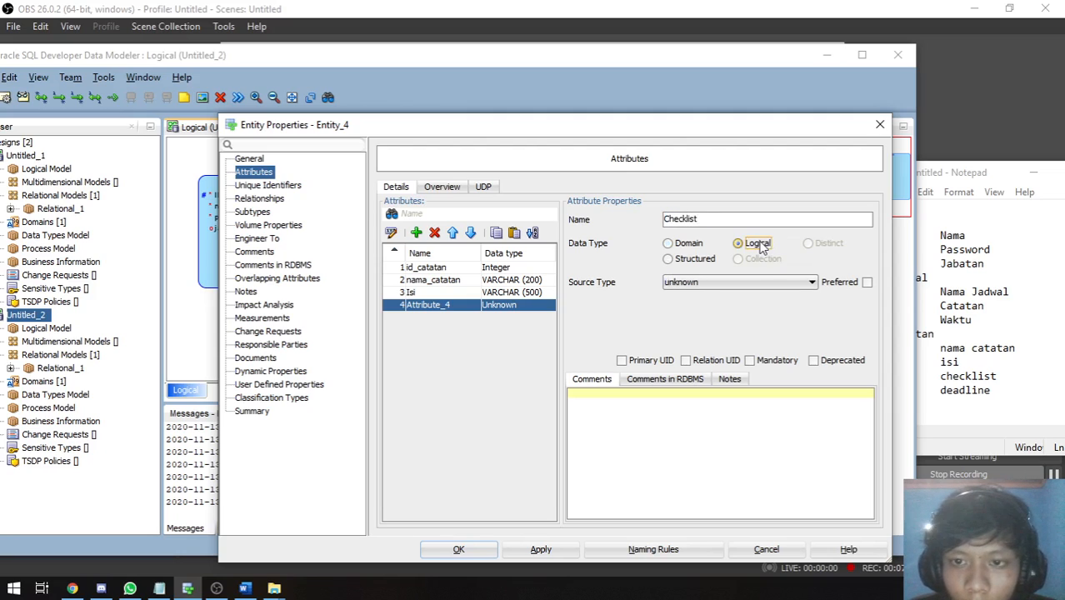
click(750, 282)
scroll(733, 350, down, 3)
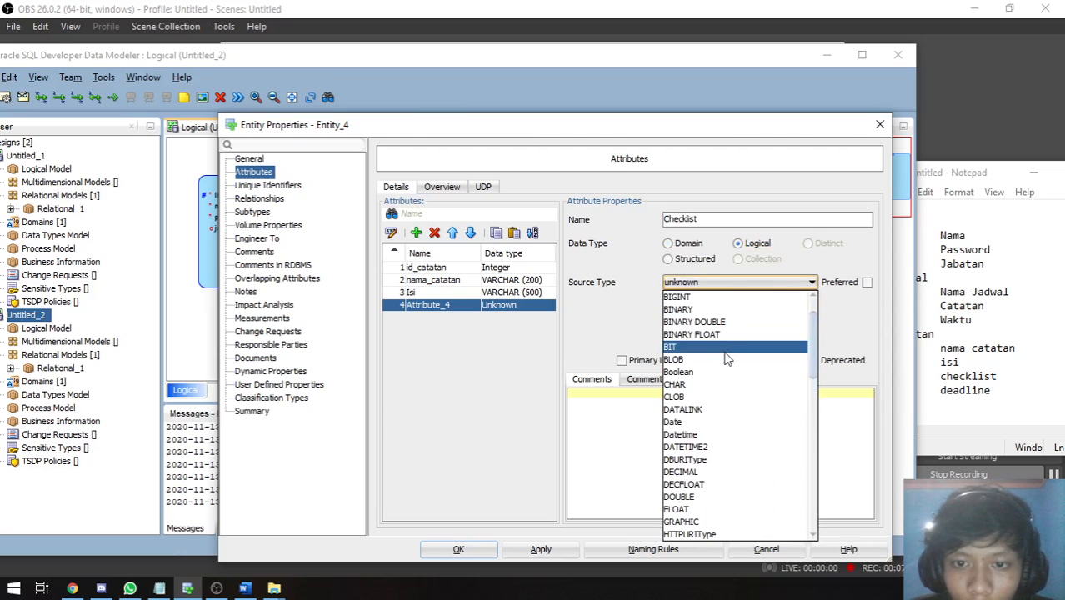
scroll(726, 356, up, 1)
scroll(721, 342, down, 1)
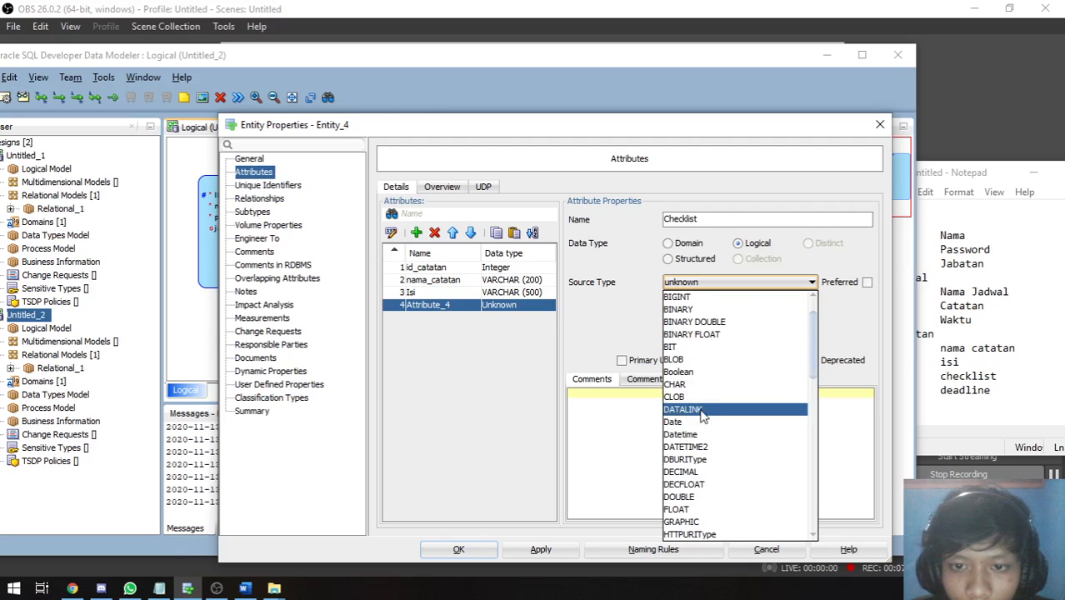
scroll(704, 358, down, 2)
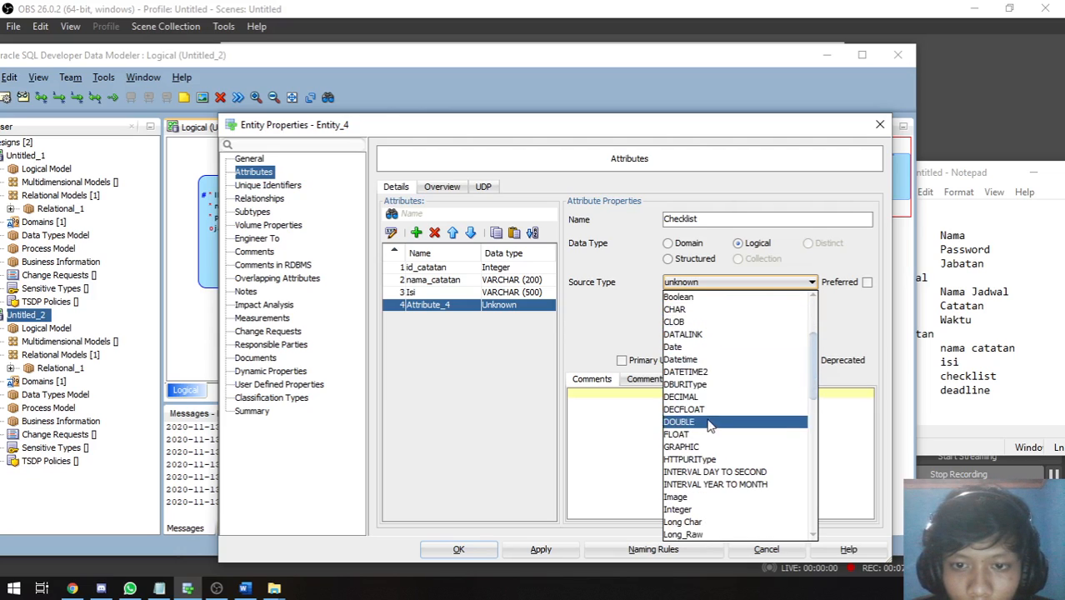
scroll(708, 425, down, 13)
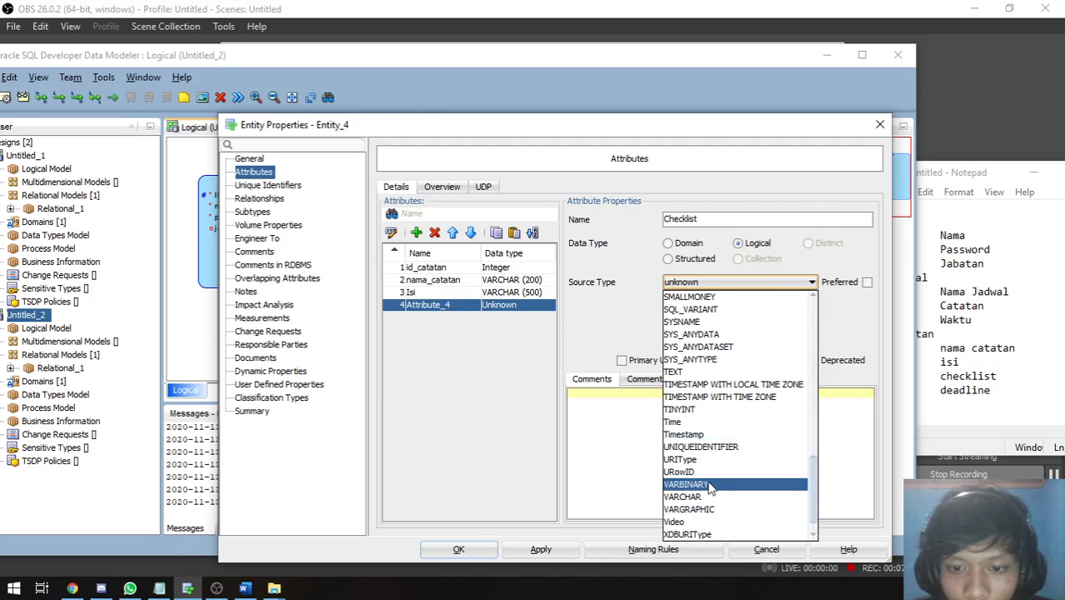
scroll(704, 392, up, 5)
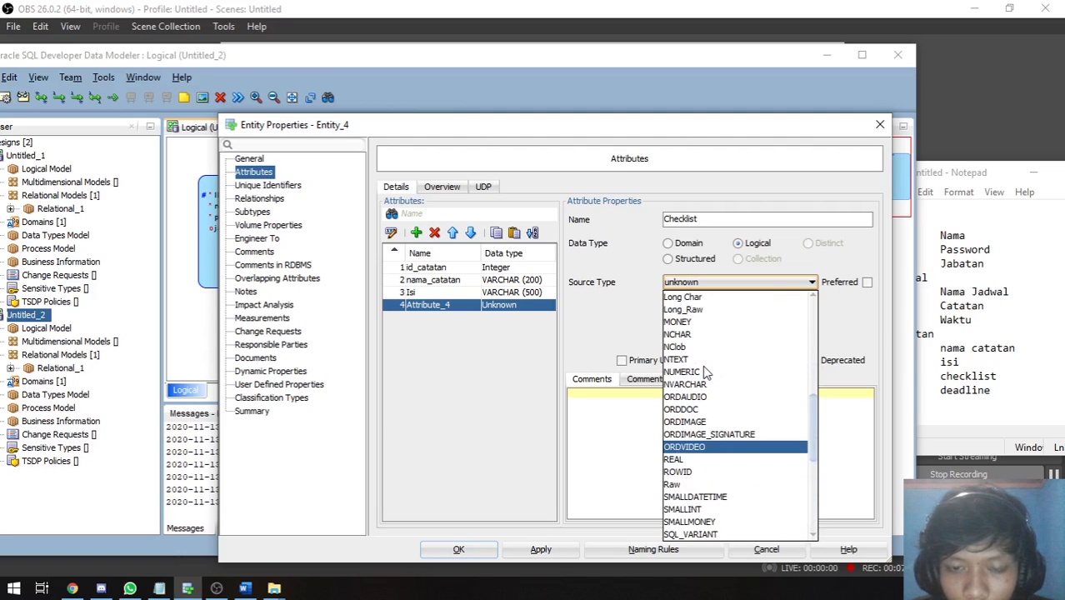
scroll(704, 372, up, 6)
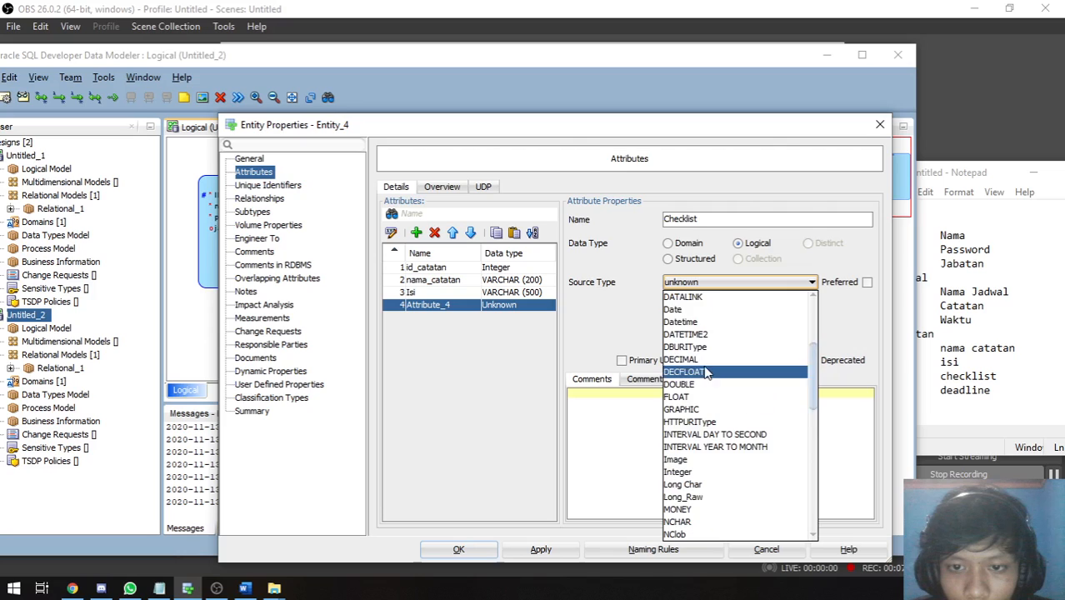
scroll(715, 375, up, 3)
scroll(718, 376, down, 2)
scroll(721, 379, up, 2)
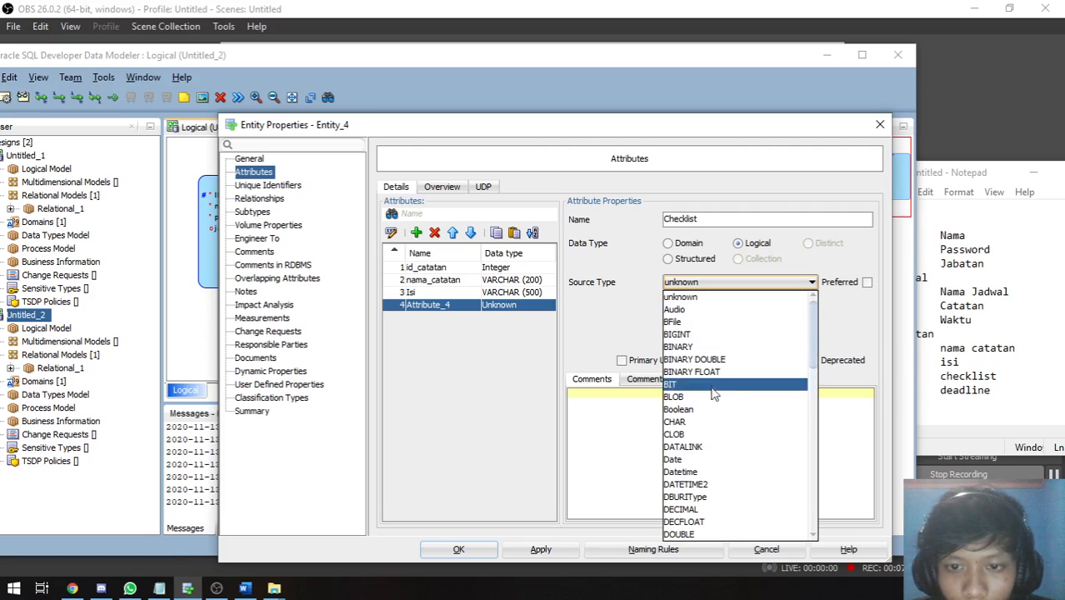
scroll(713, 429, down, 1)
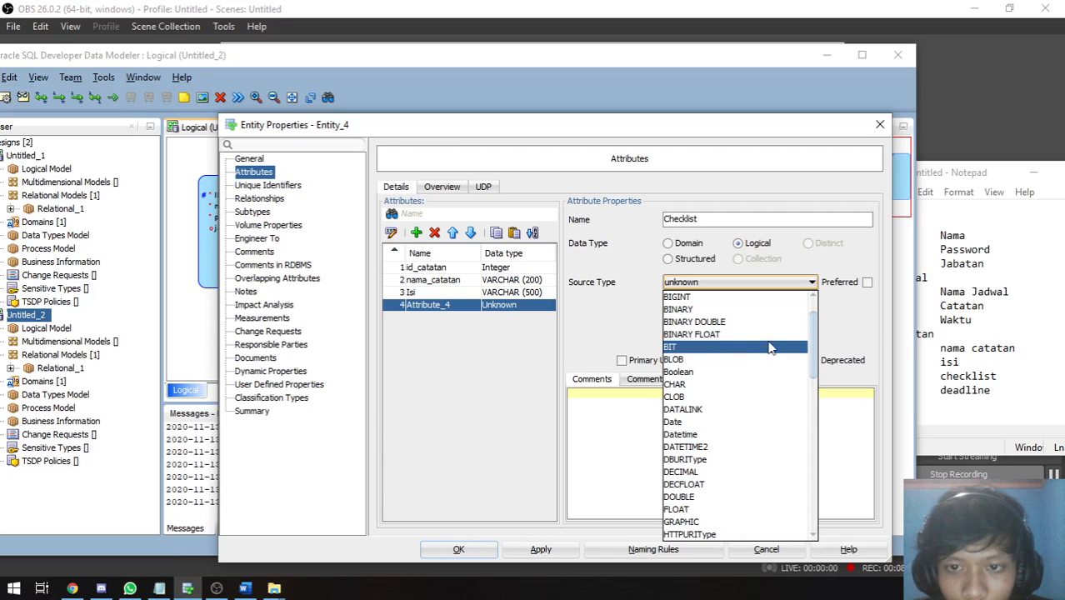
scroll(727, 358, down, 3)
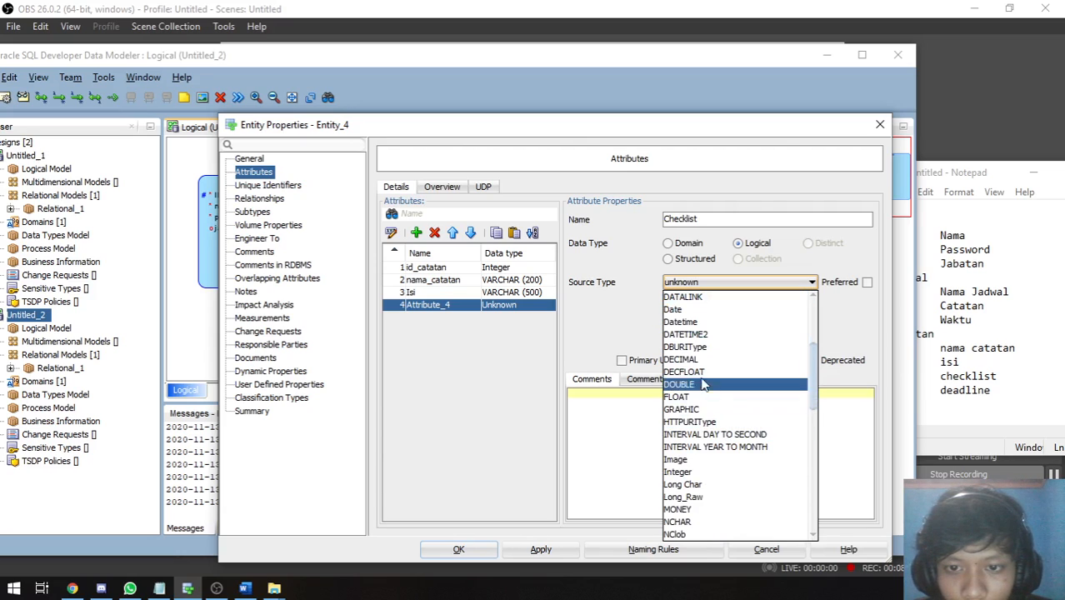
click(711, 473)
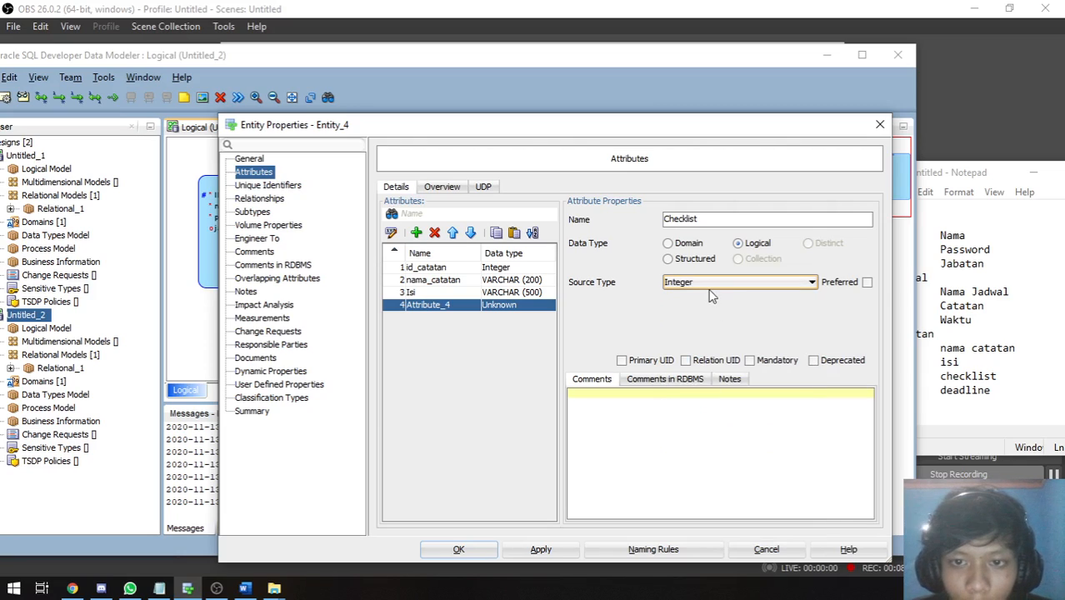
Step: Make the Checklist attribute mandatory, apply the change and close the Catatan entity's properties
click(806, 282)
click(808, 283)
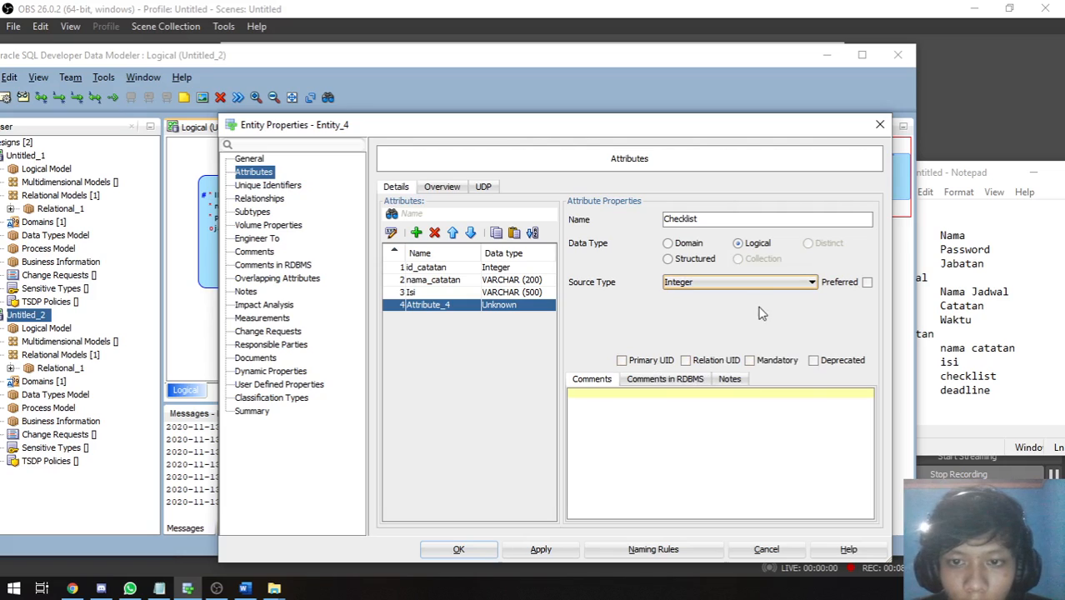
click(762, 362)
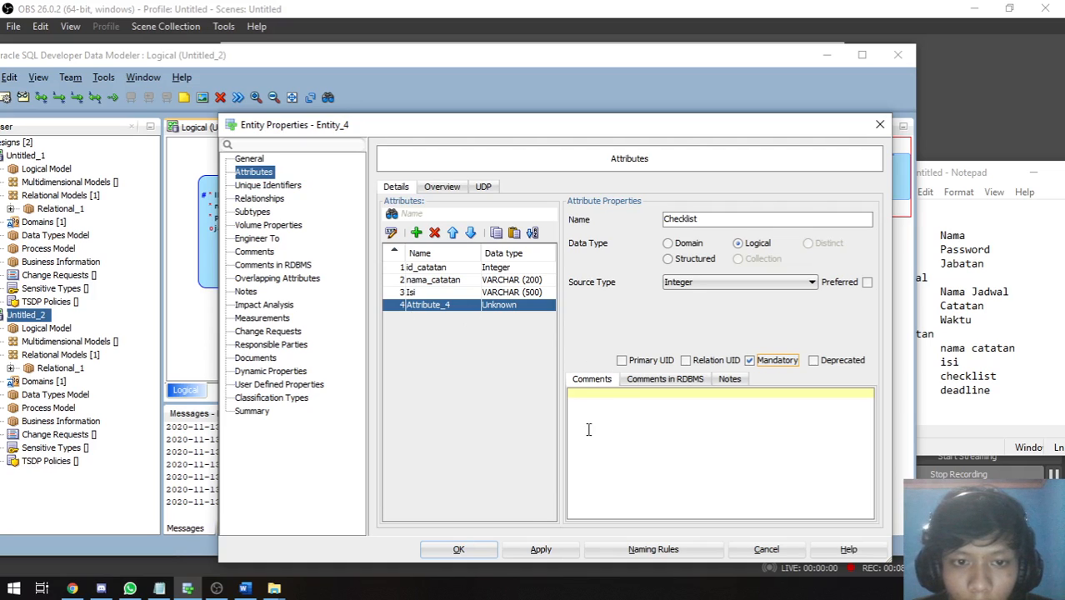
click(540, 550)
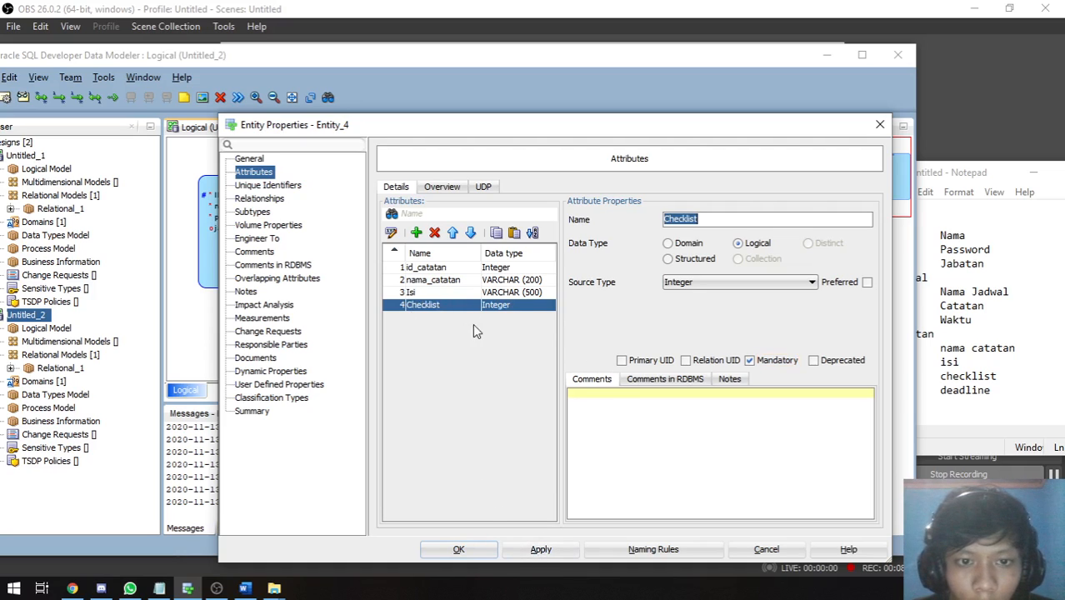
click(460, 550)
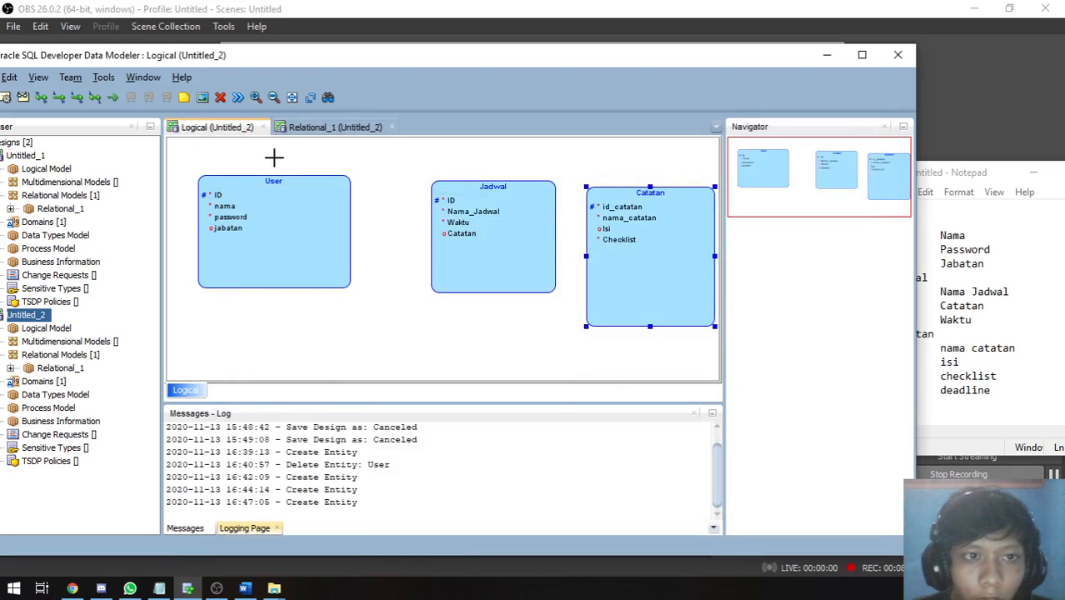
Step: Rearrange the diagram by moving Jadwal closer to User and Catatan closer to Jadwal, leaving gaps between the entities
drag(636, 238, 639, 239)
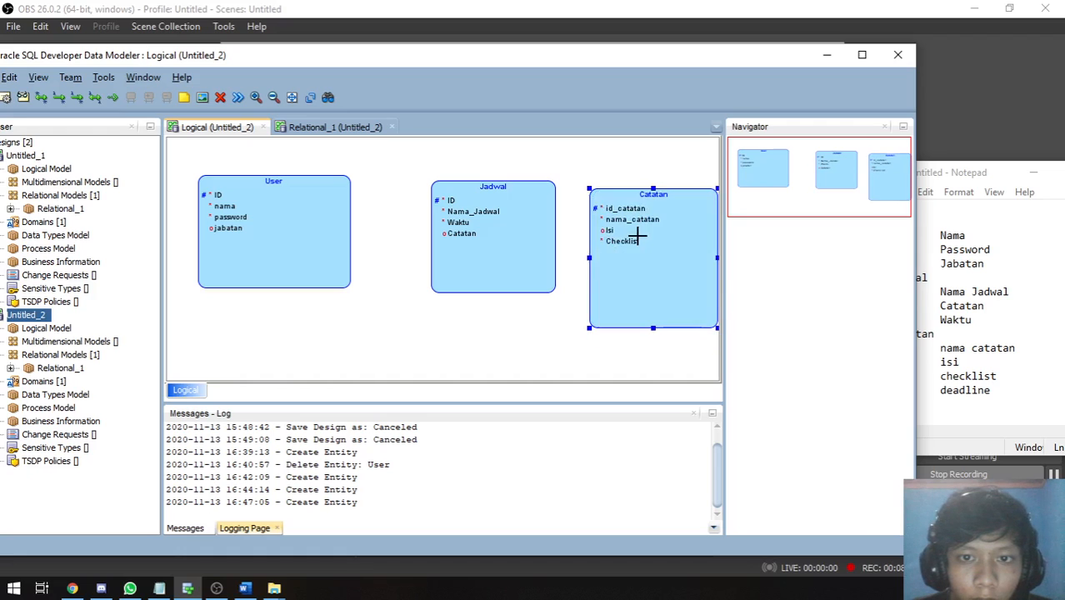
drag(492, 240, 446, 245)
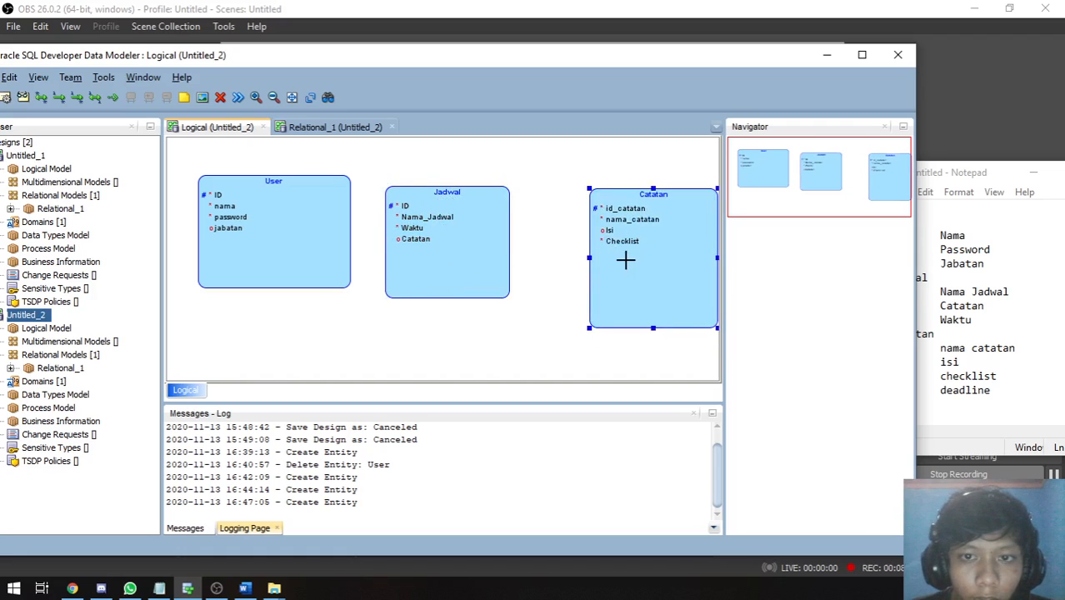
drag(627, 257, 600, 245)
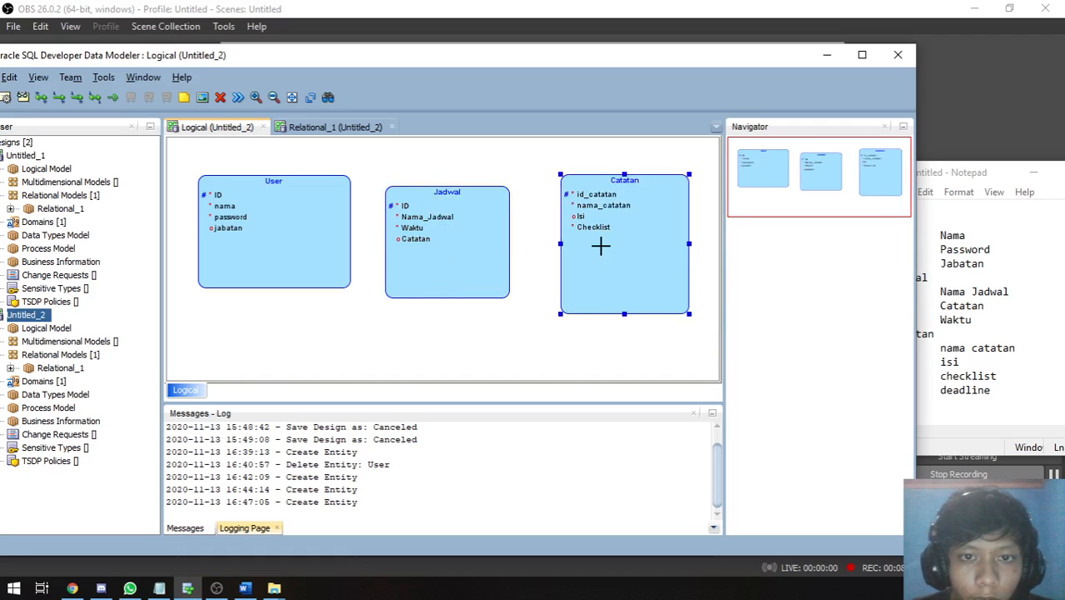
click(41, 97)
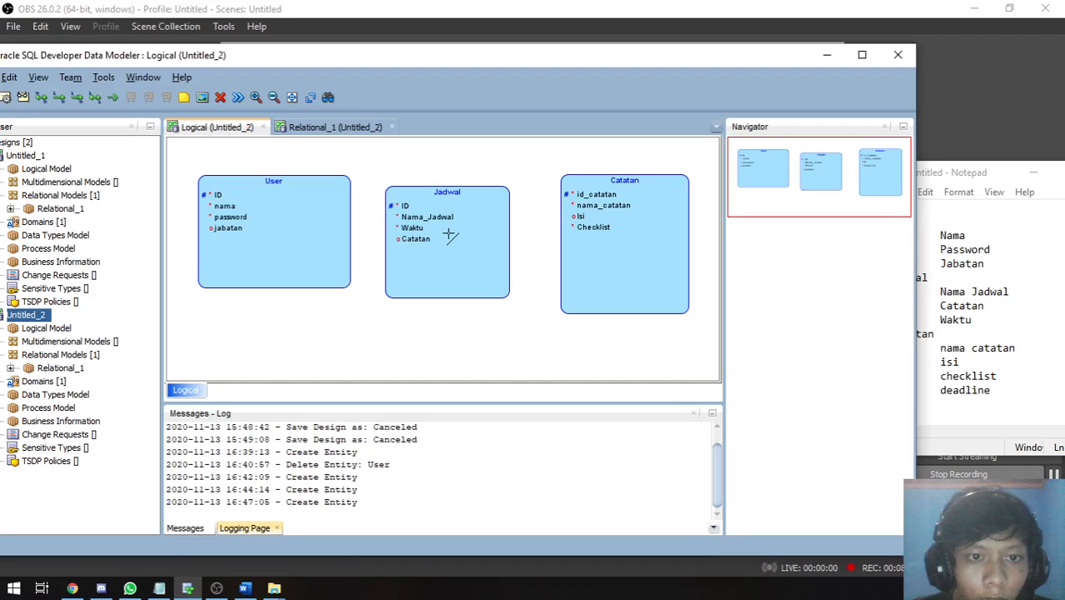
click(424, 245)
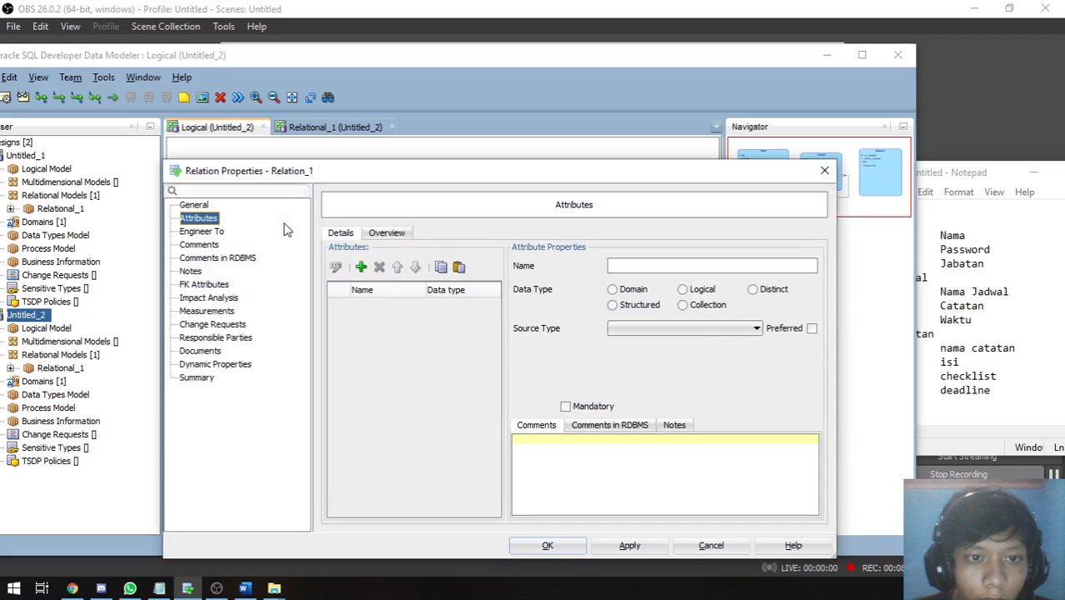
key(Return)
click(314, 232)
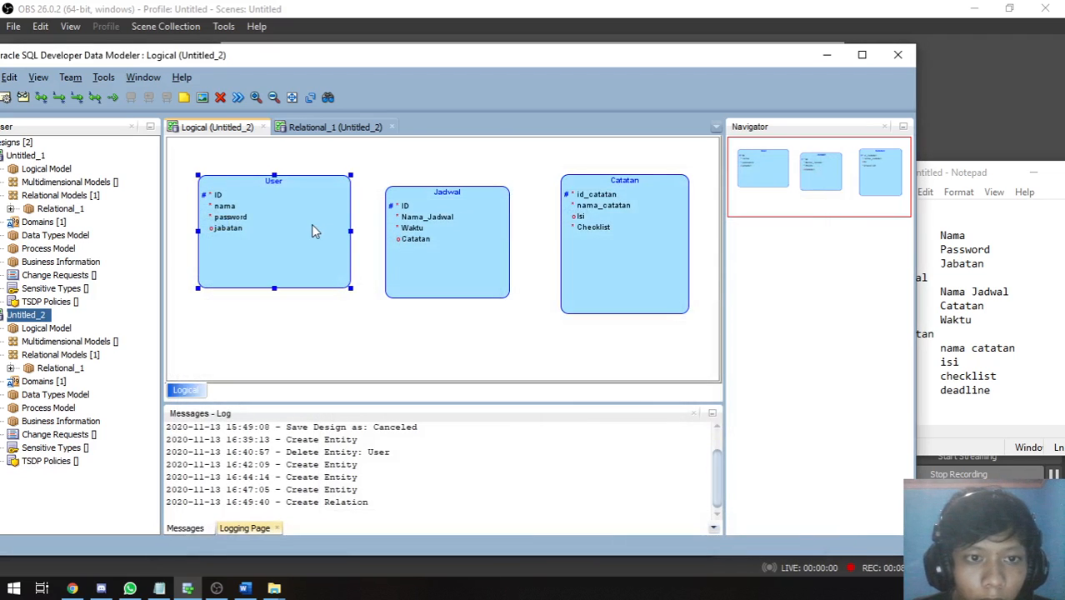
Step: Create a many-to-many relation from the User entity to the Jadwal entity and name it User_jadwal
click(41, 98)
click(316, 226)
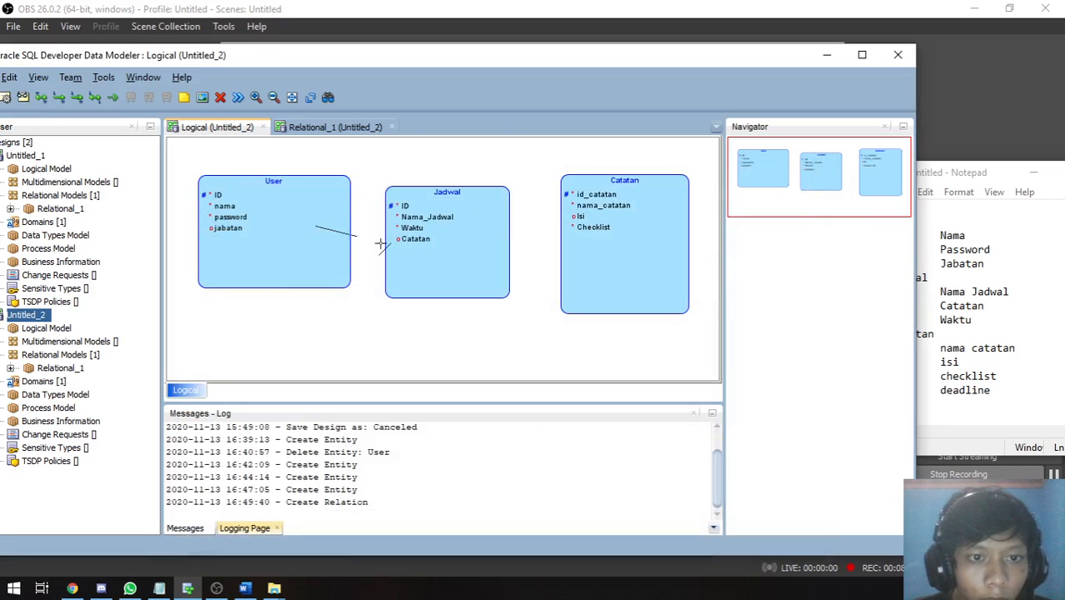
click(423, 242)
drag(511, 165, 494, 285)
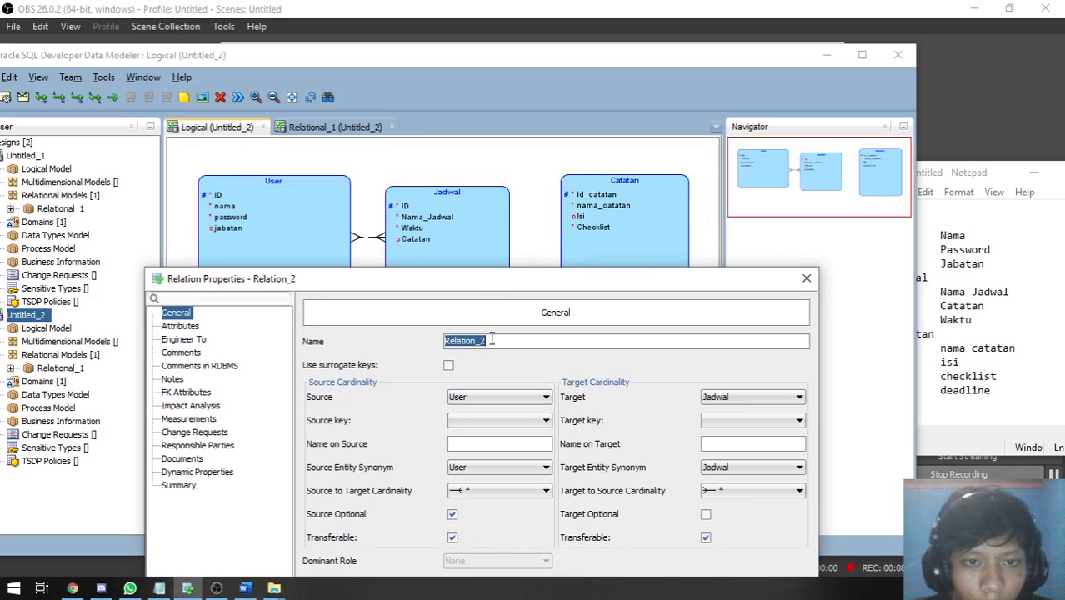
text(US)
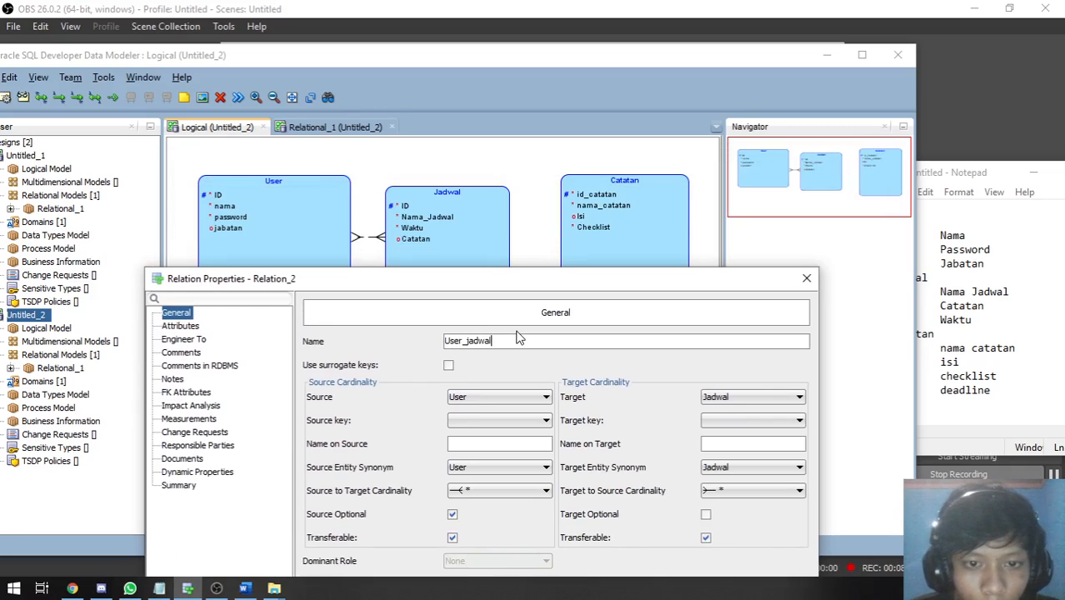
drag(575, 284, 601, 233)
drag(535, 238, 524, 174)
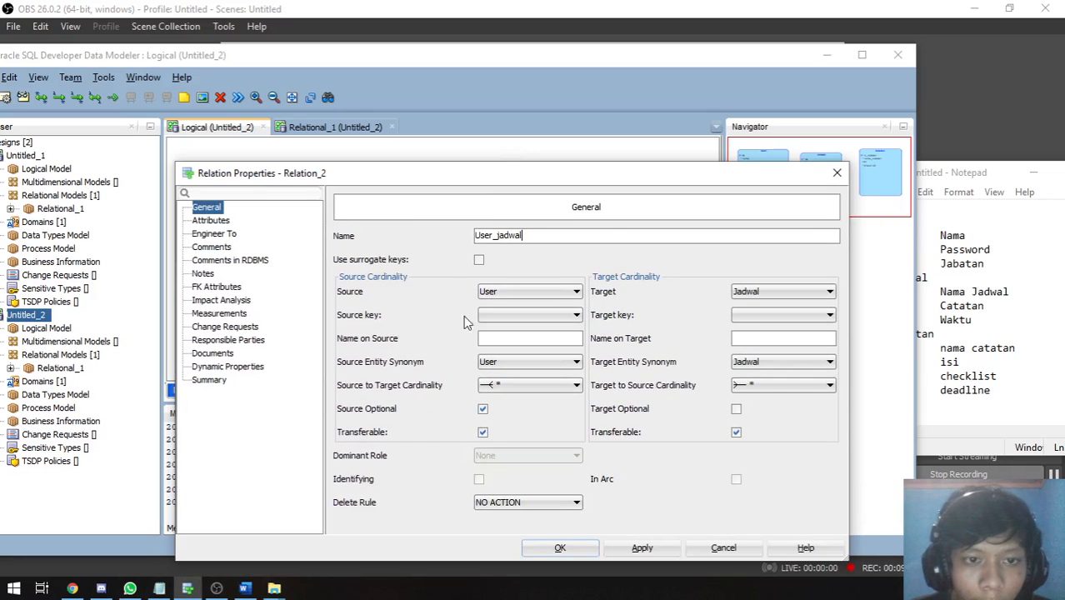
Step: Try to reverse the User_jadwal relation by setting its source to Jadwal and its target to User
click(522, 292)
click(521, 291)
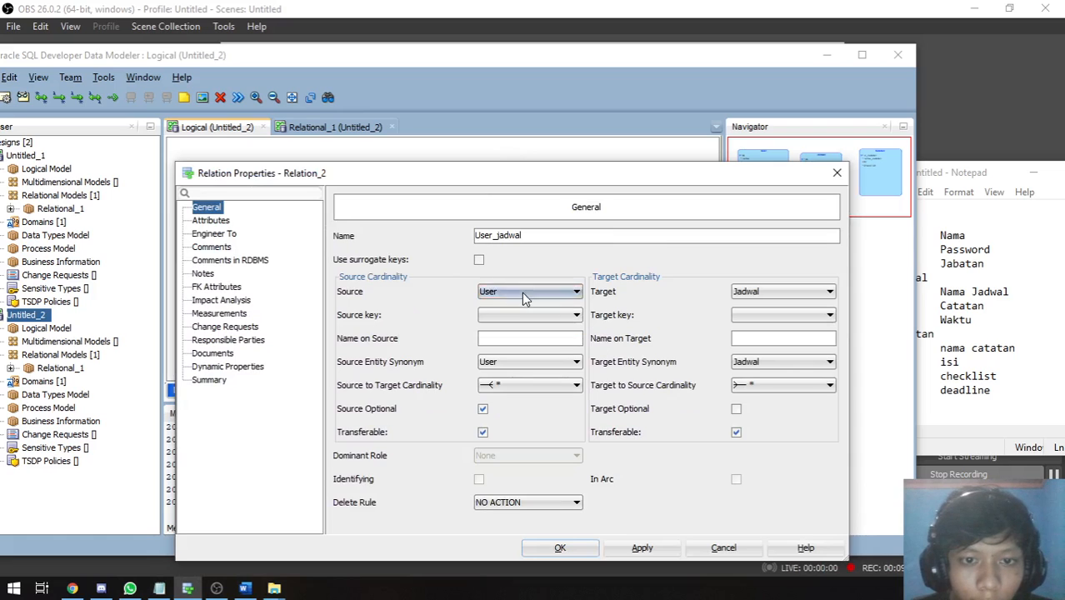
drag(511, 183, 483, 311)
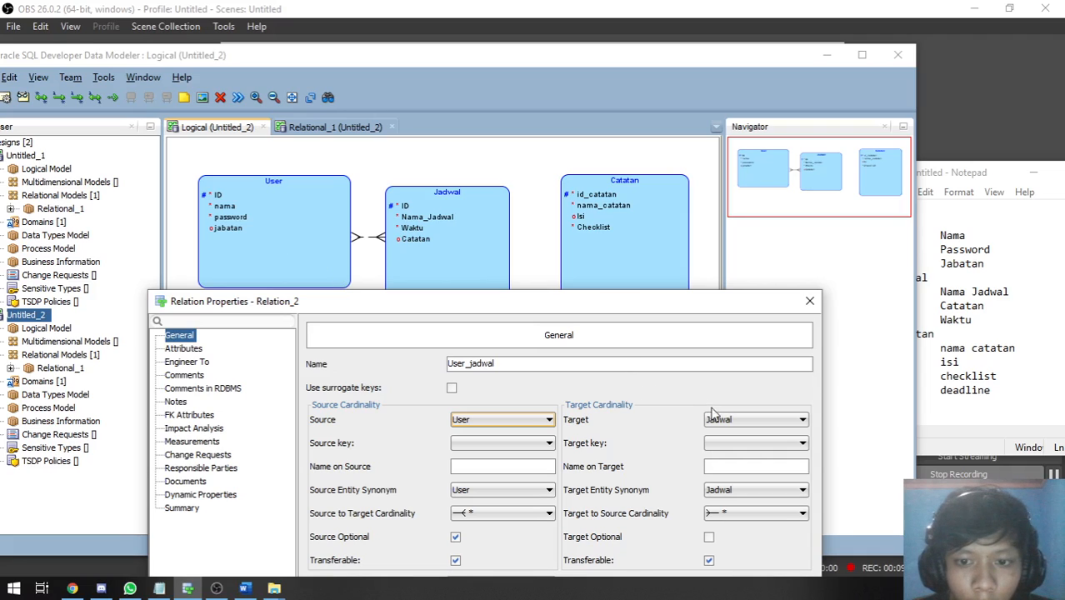
click(505, 421)
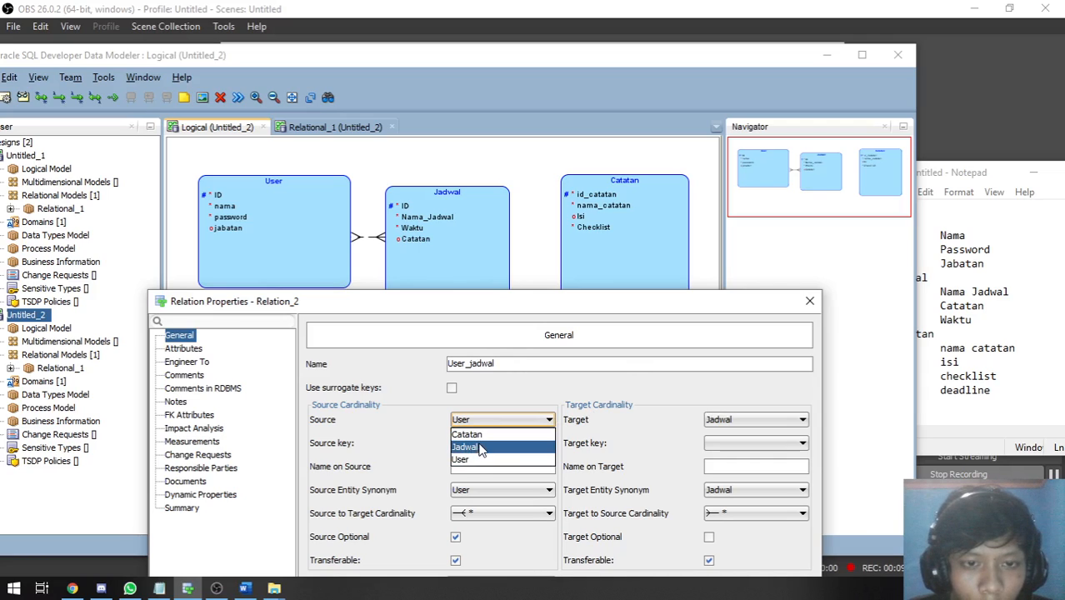
click(481, 448)
click(742, 419)
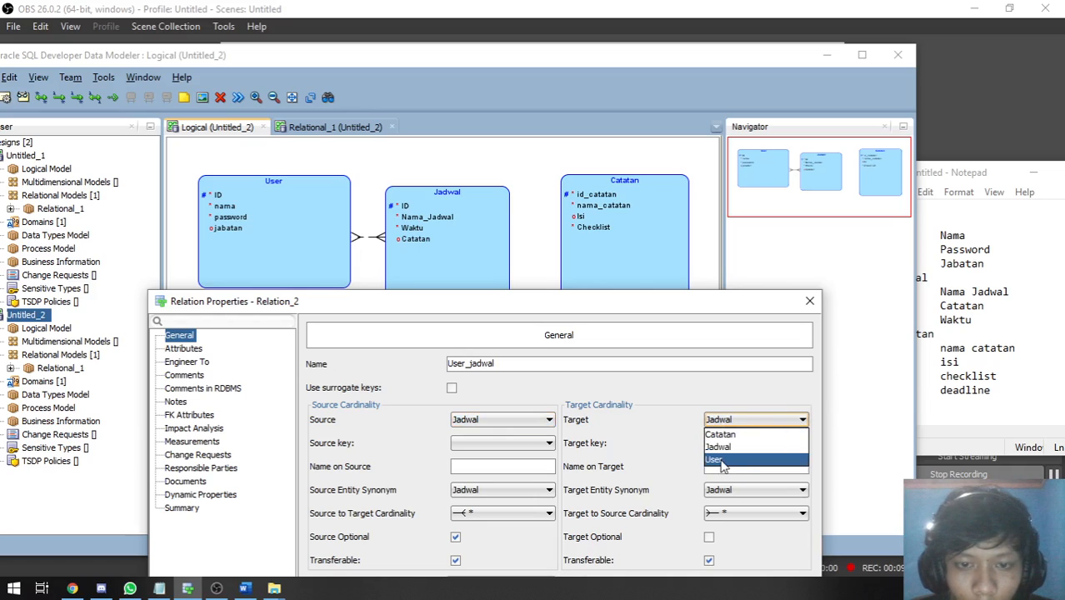
click(718, 460)
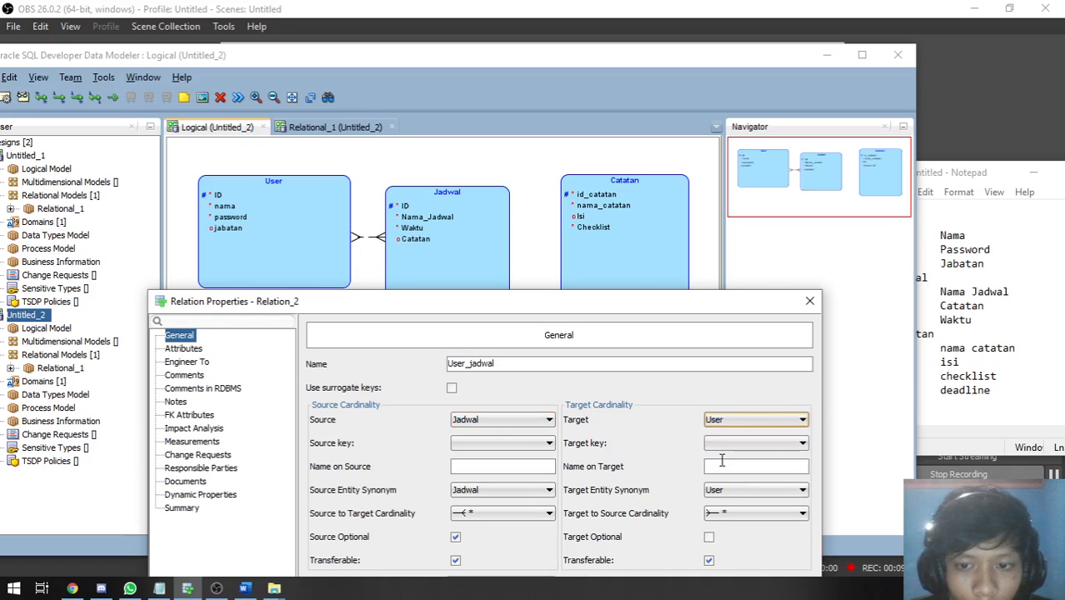
Step: Switch the relation's source between User and Jadwal, ending on Jadwal
drag(664, 302, 662, 255)
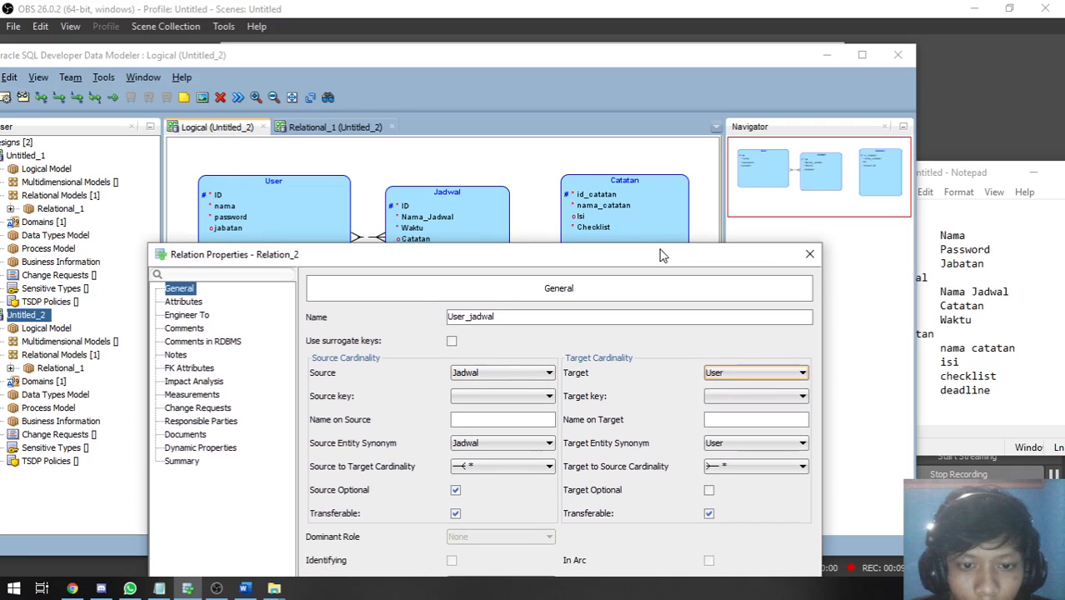
click(500, 372)
click(500, 414)
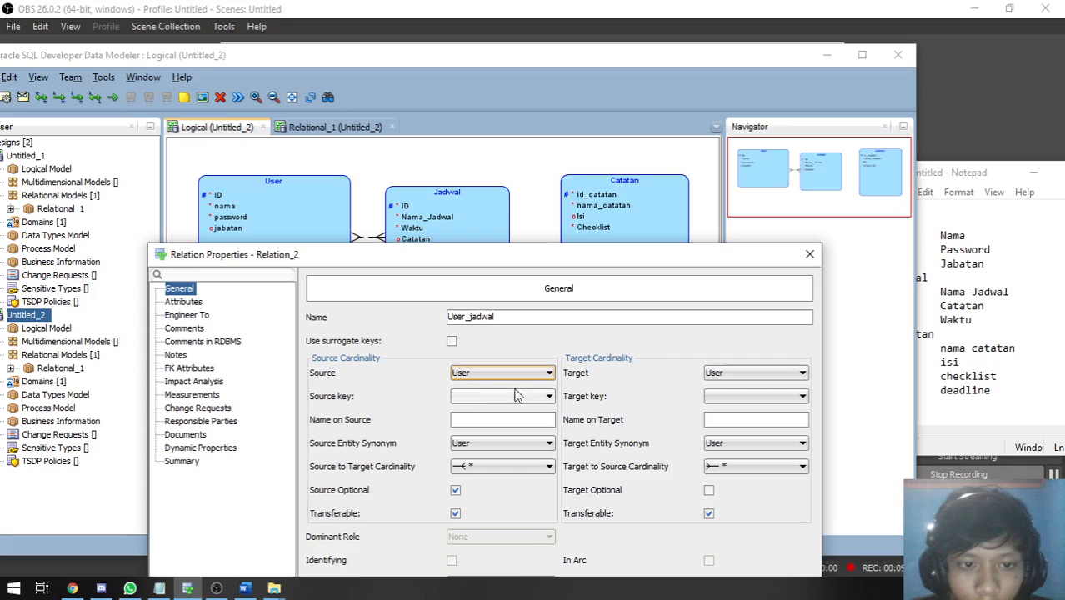
click(476, 375)
click(480, 401)
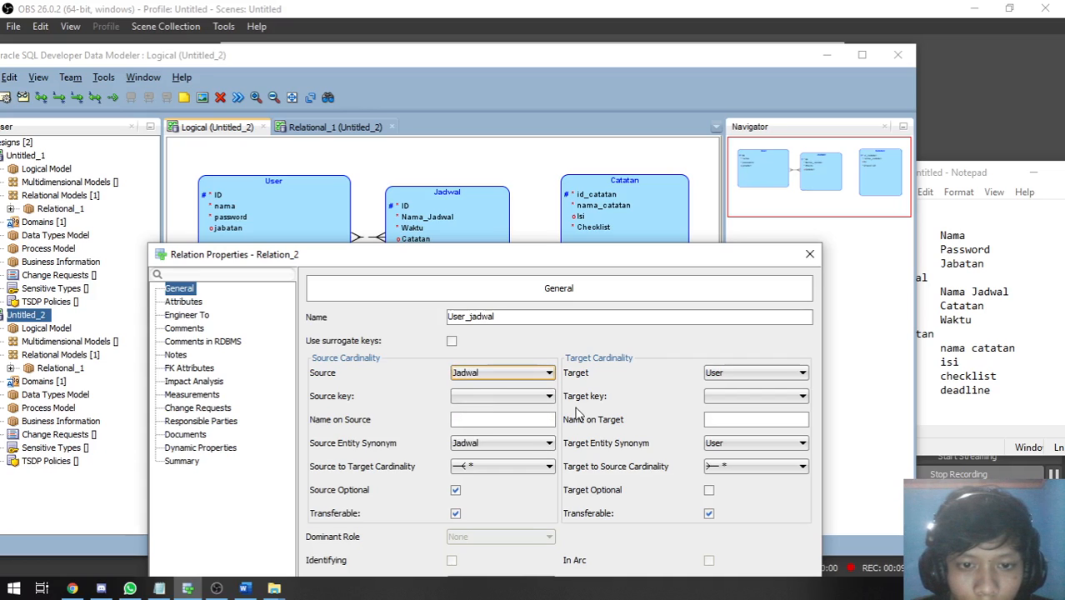
click(491, 373)
click(483, 414)
click(490, 373)
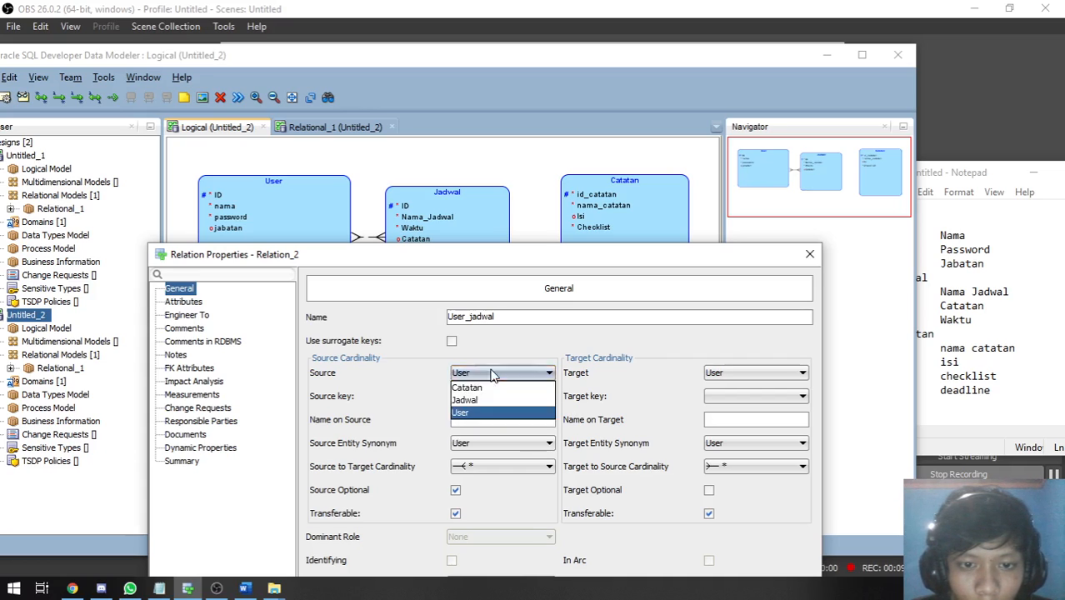
click(478, 401)
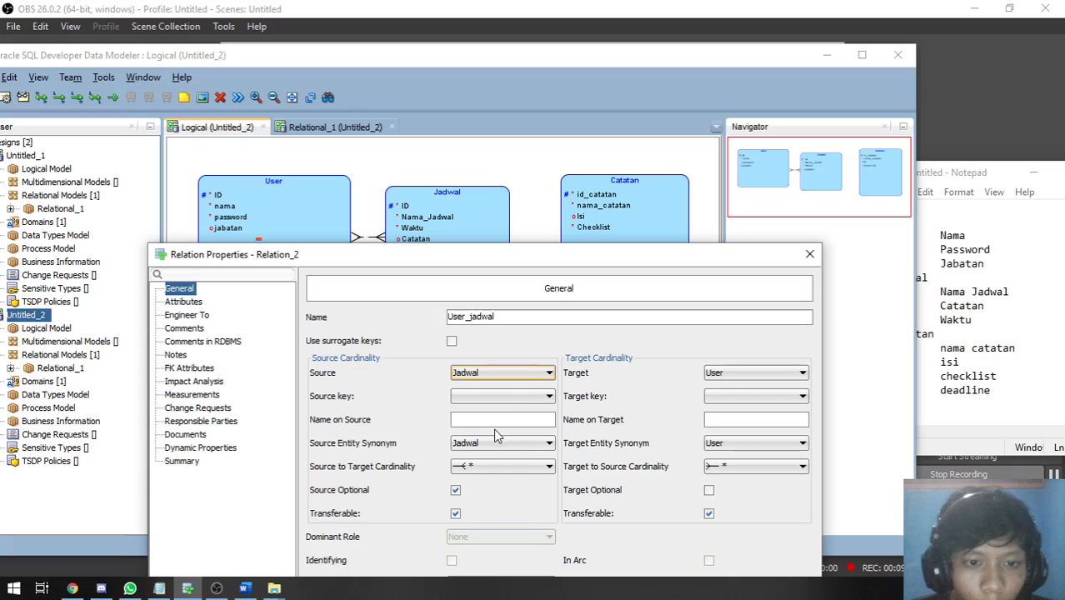
Step: Set the relation's source key to User.User PK and its target key to Jadwal.Jadwal PK
click(530, 397)
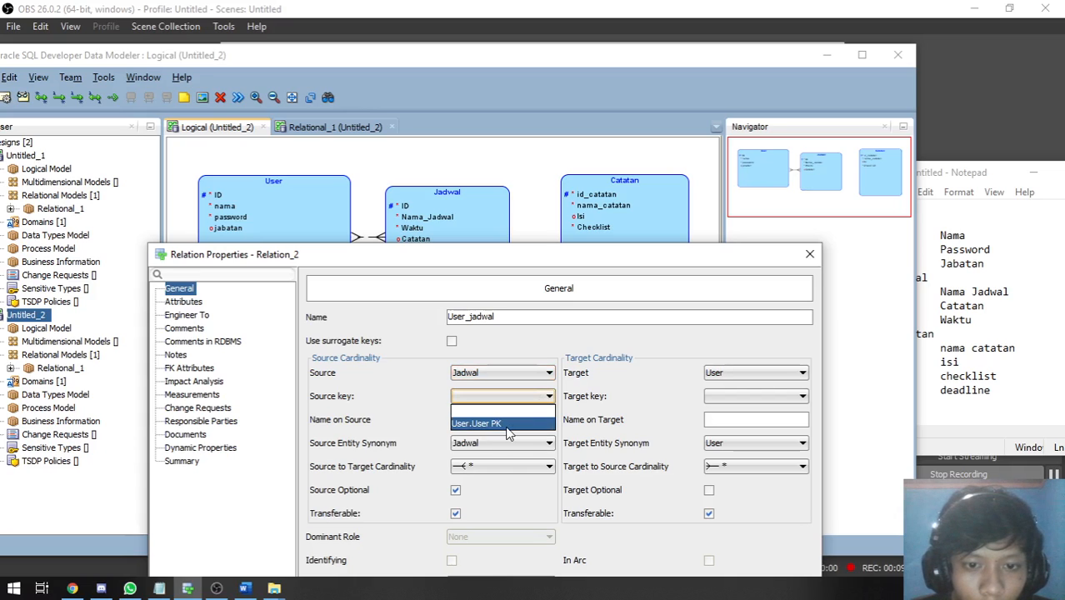
click(507, 424)
click(753, 397)
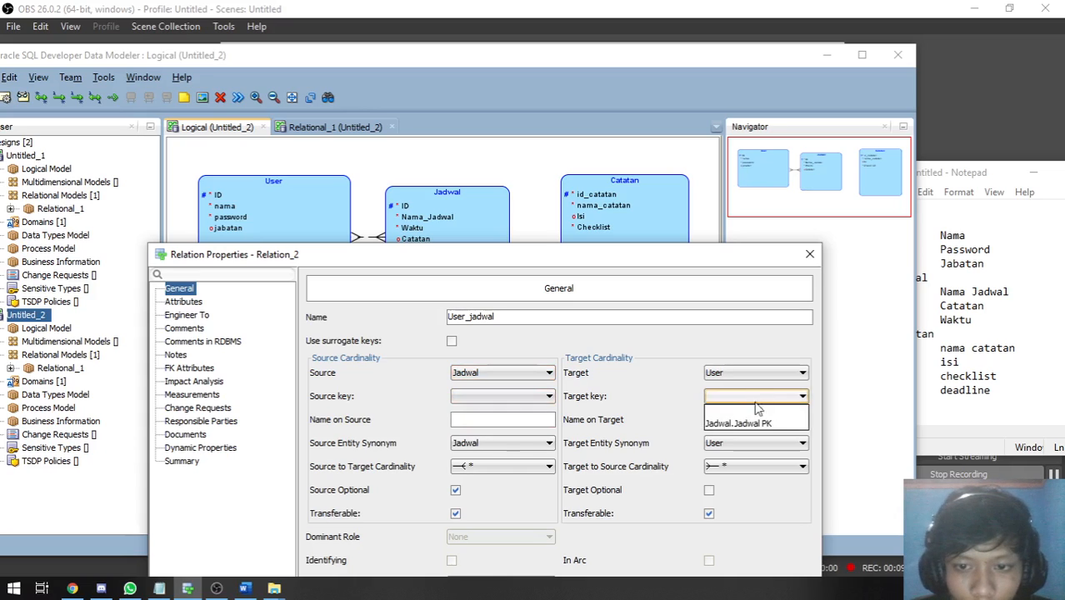
click(744, 425)
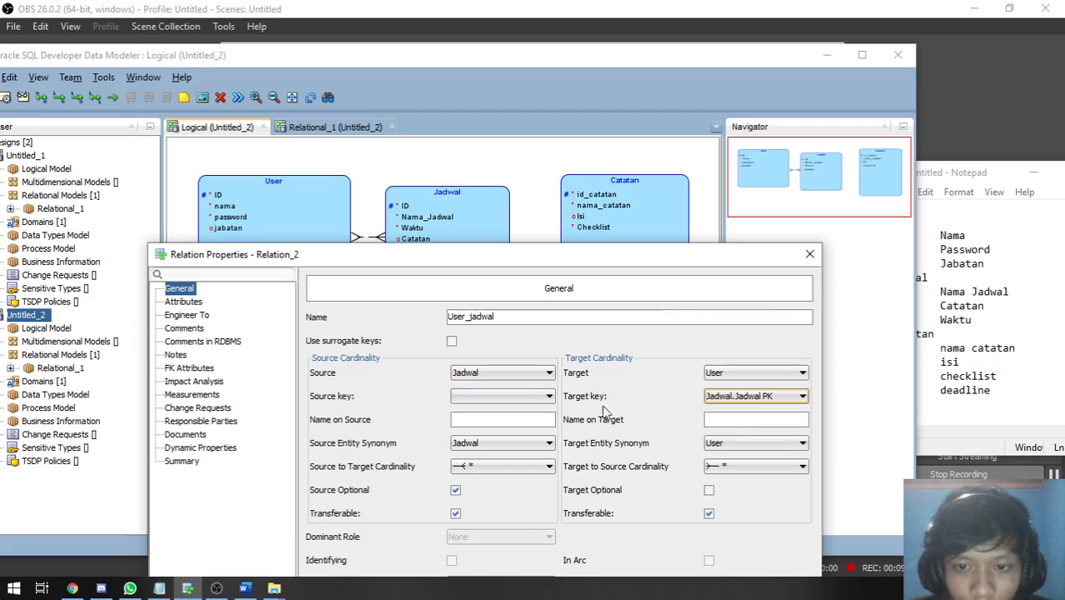
click(532, 397)
click(519, 428)
Step: Set the relation's source to User and its target to Jadwal
click(520, 372)
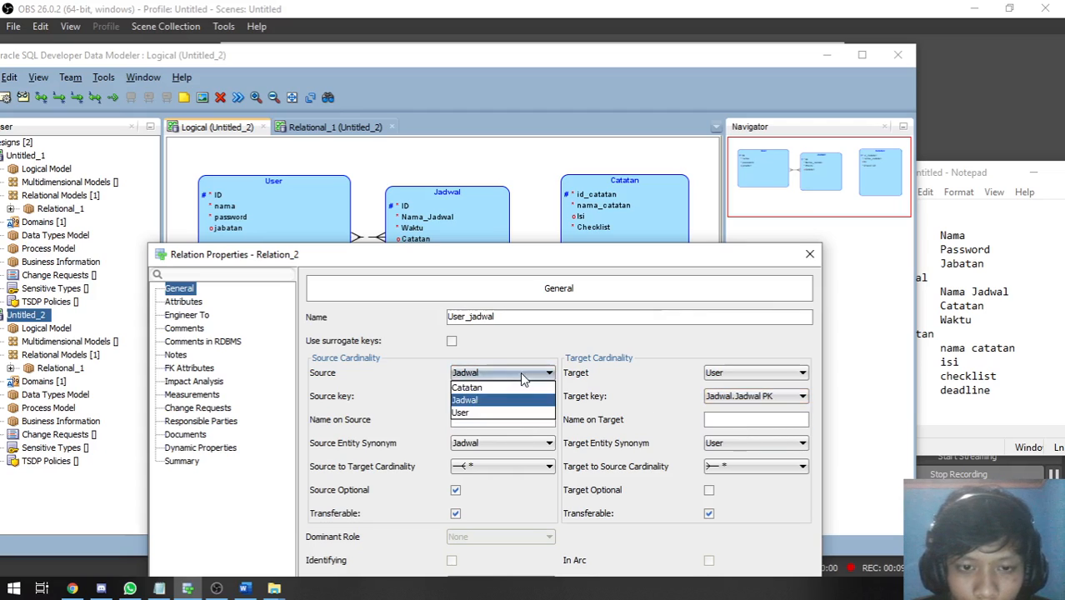
click(524, 377)
click(525, 375)
click(495, 408)
click(779, 373)
click(725, 397)
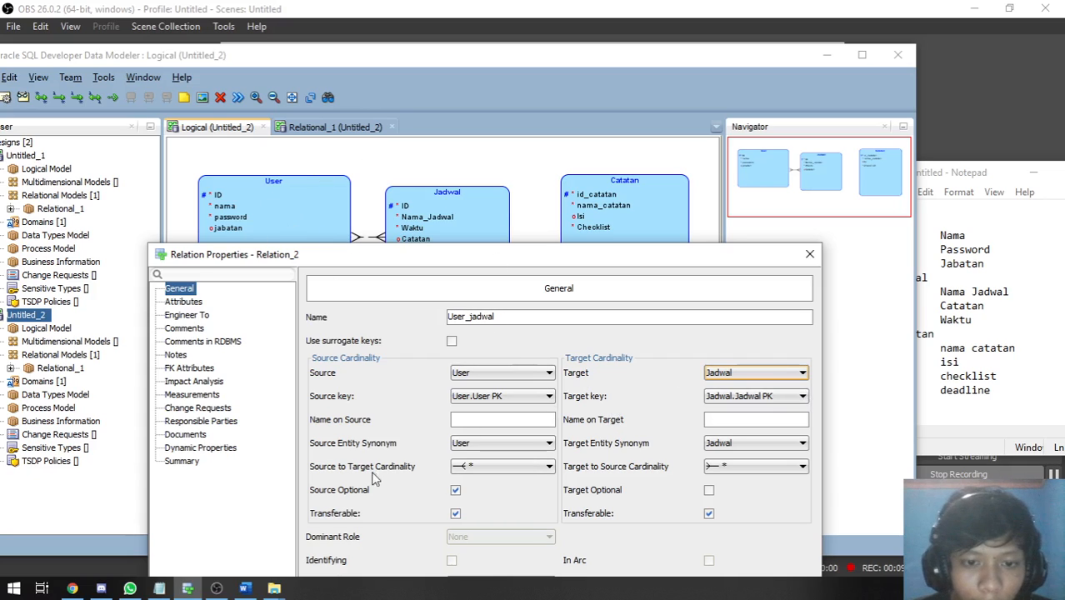
Step: Keep the User and Jadwal entity synonyms and set the relation's source-to-target cardinality to 1
drag(525, 263, 509, 248)
click(493, 427)
click(488, 442)
click(714, 429)
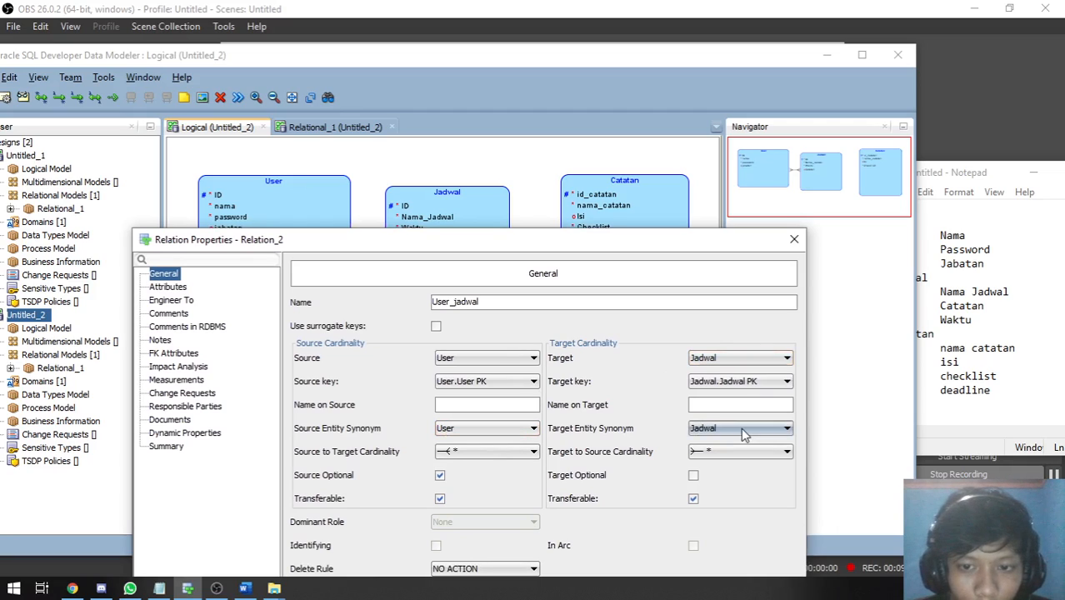
click(487, 450)
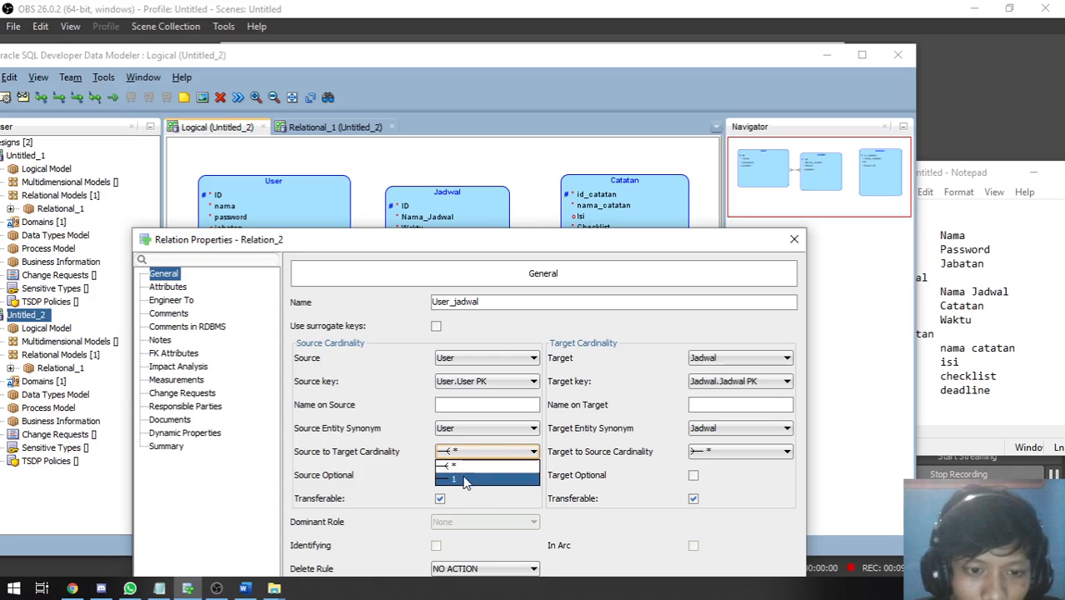
click(465, 480)
Step: Mark both the source and target ends of the User_jadwal relation as optional
click(440, 479)
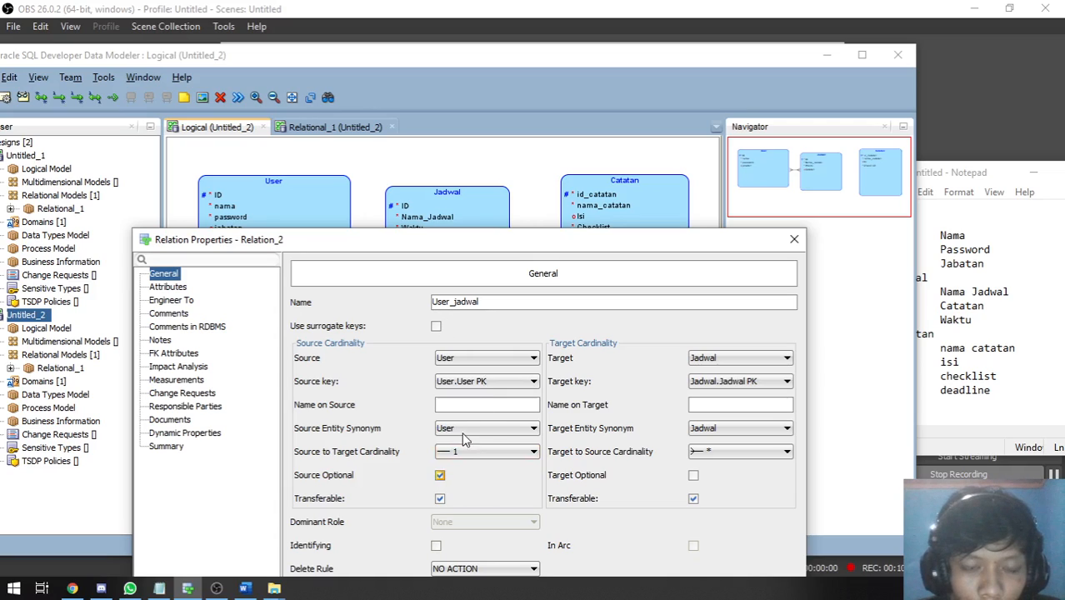
click(441, 473)
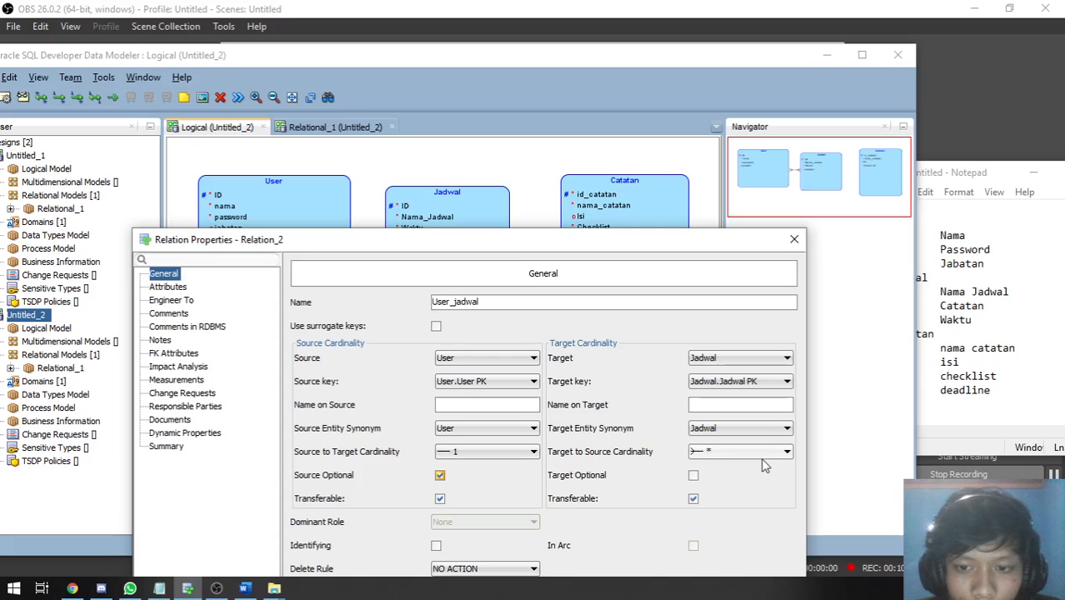
click(440, 475)
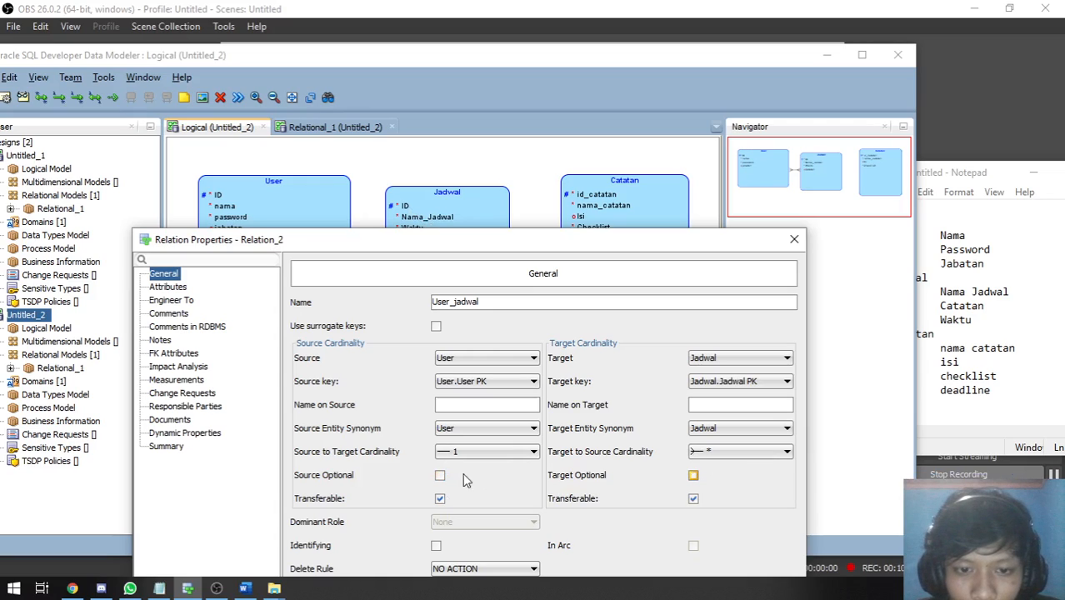
click(693, 475)
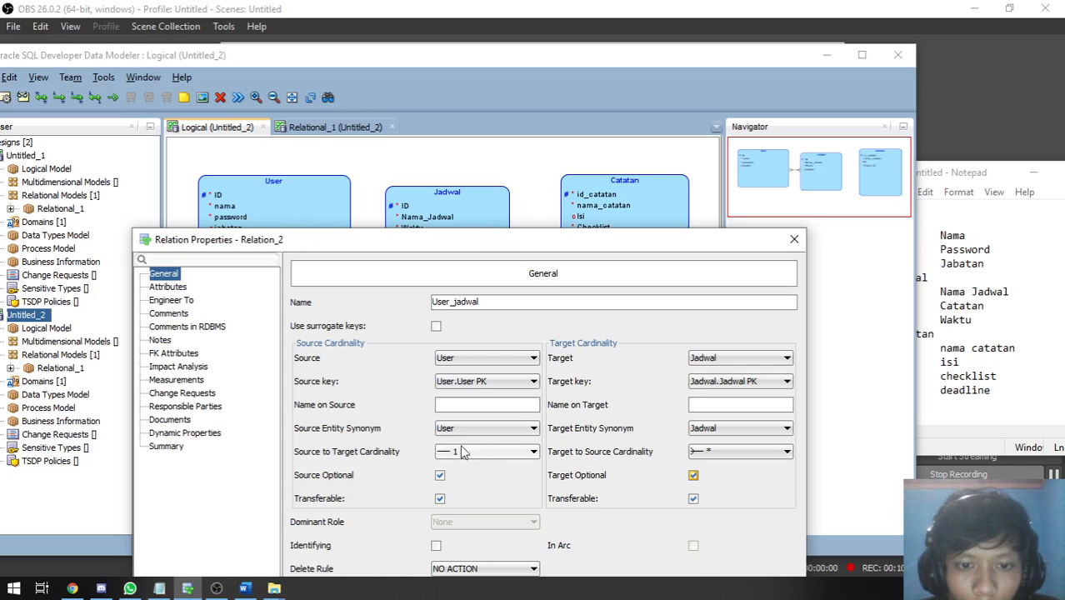
Step: Reselect * for target-to-source and 1 for source-to-target cardinality, and make the source end non-optional
click(726, 450)
click(714, 473)
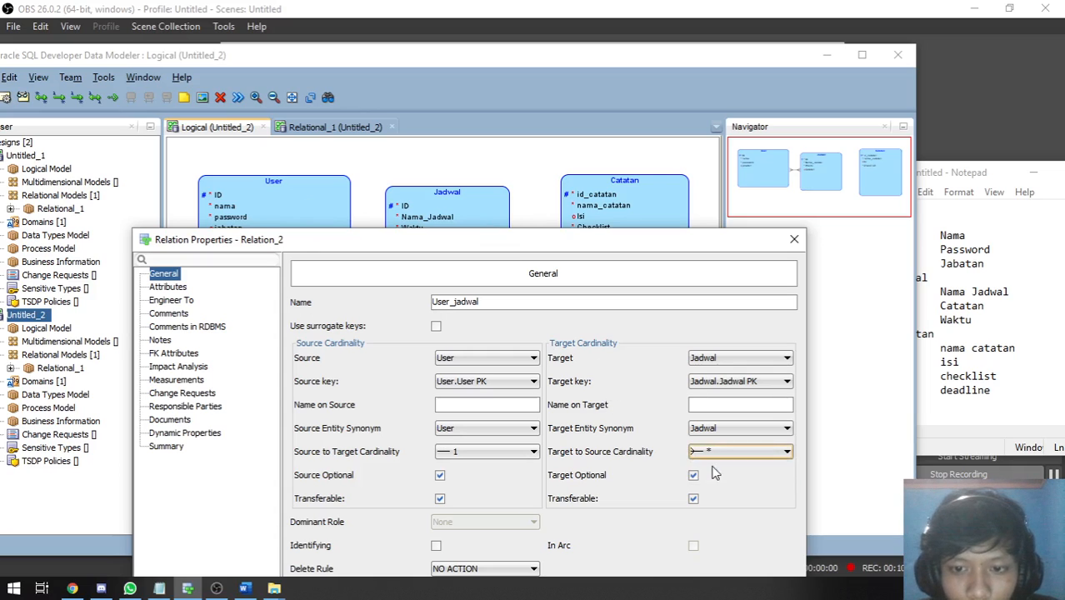
click(500, 450)
click(469, 472)
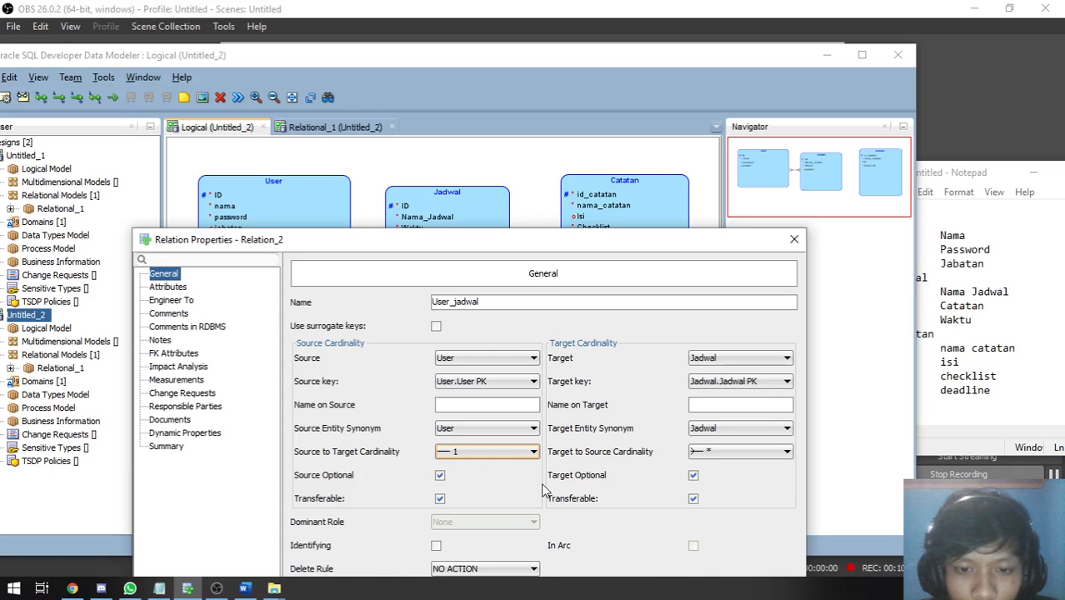
click(440, 475)
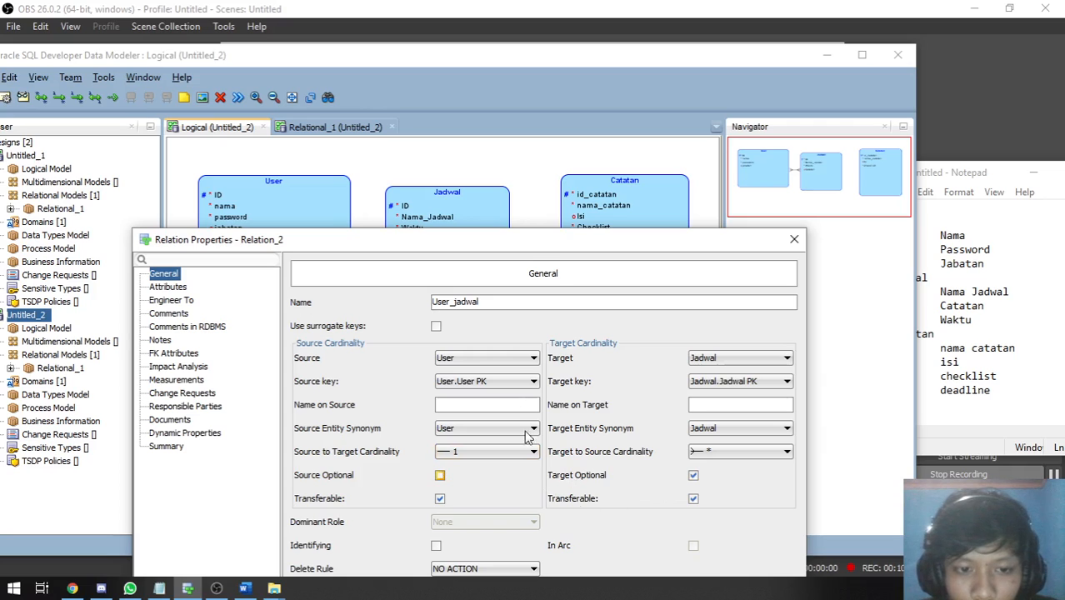
Step: Check the source and target key choices of the User_jadwal relation
drag(524, 254, 520, 217)
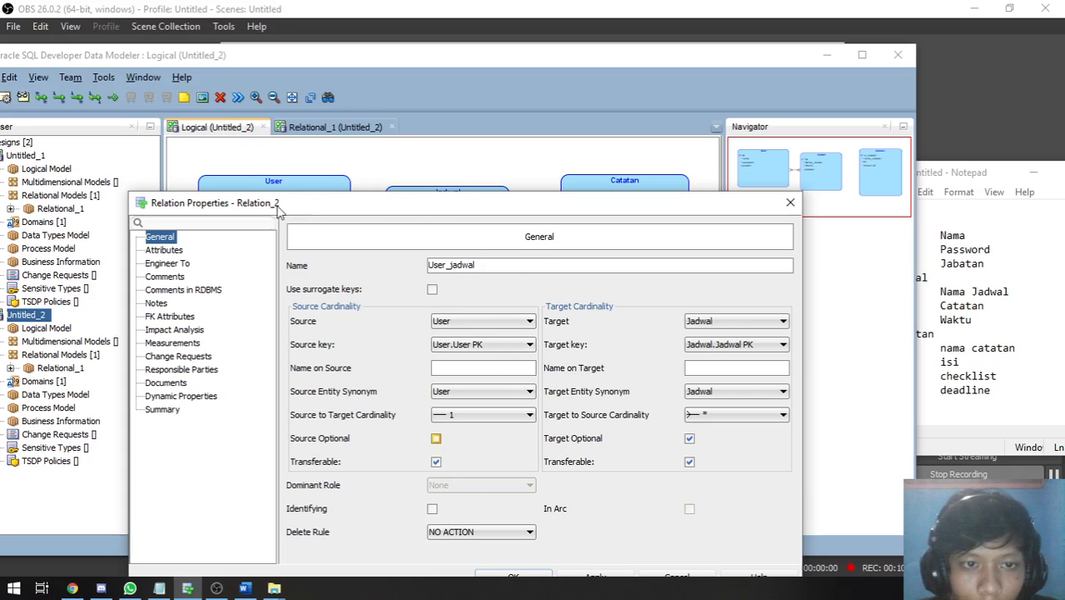
click(468, 345)
click(469, 353)
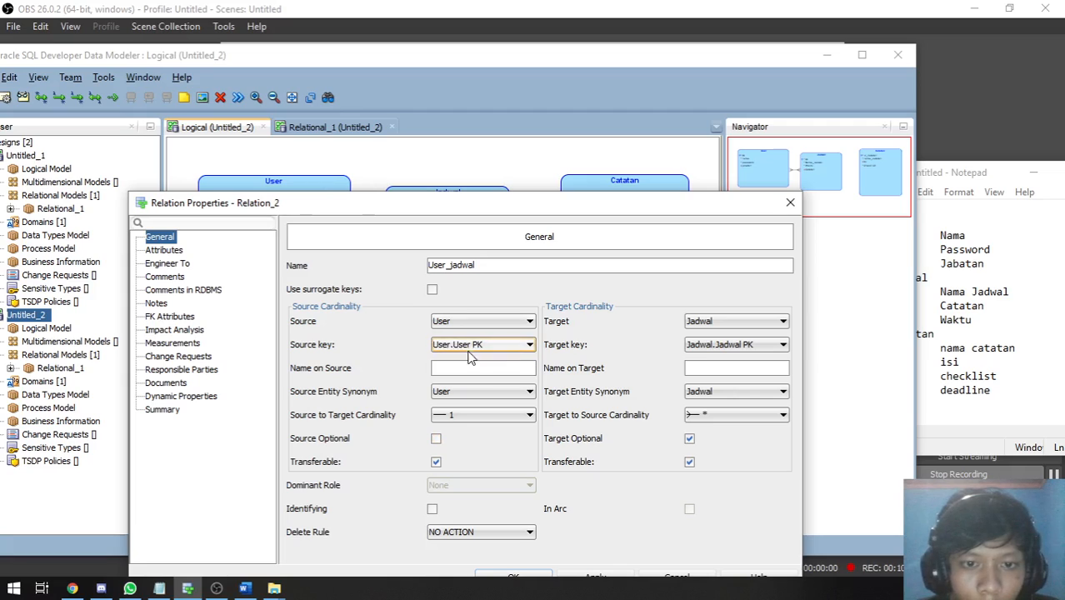
click(733, 344)
click(725, 368)
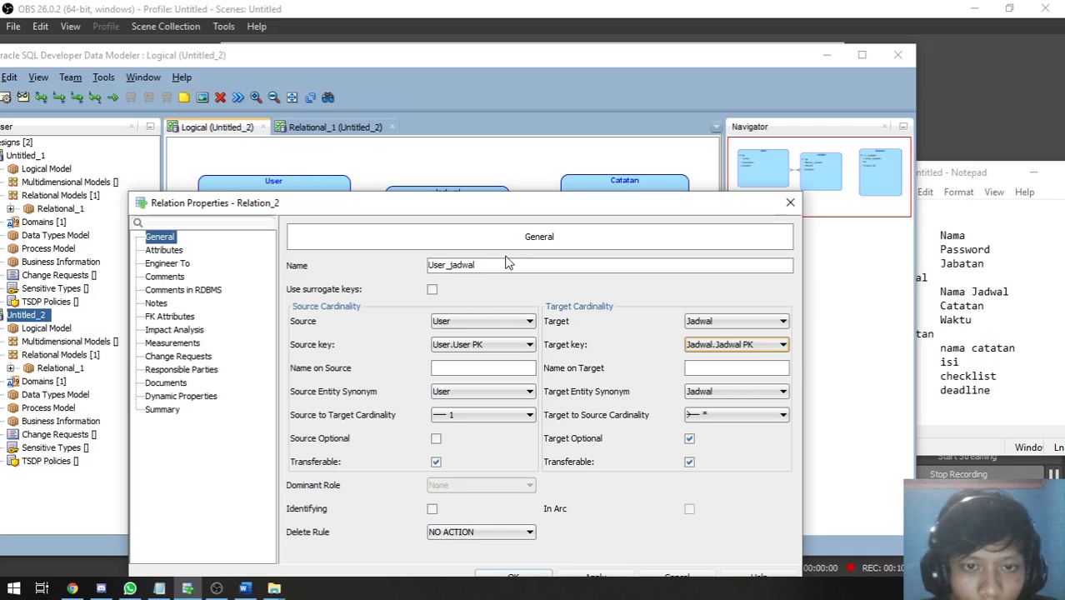
drag(531, 208, 522, 136)
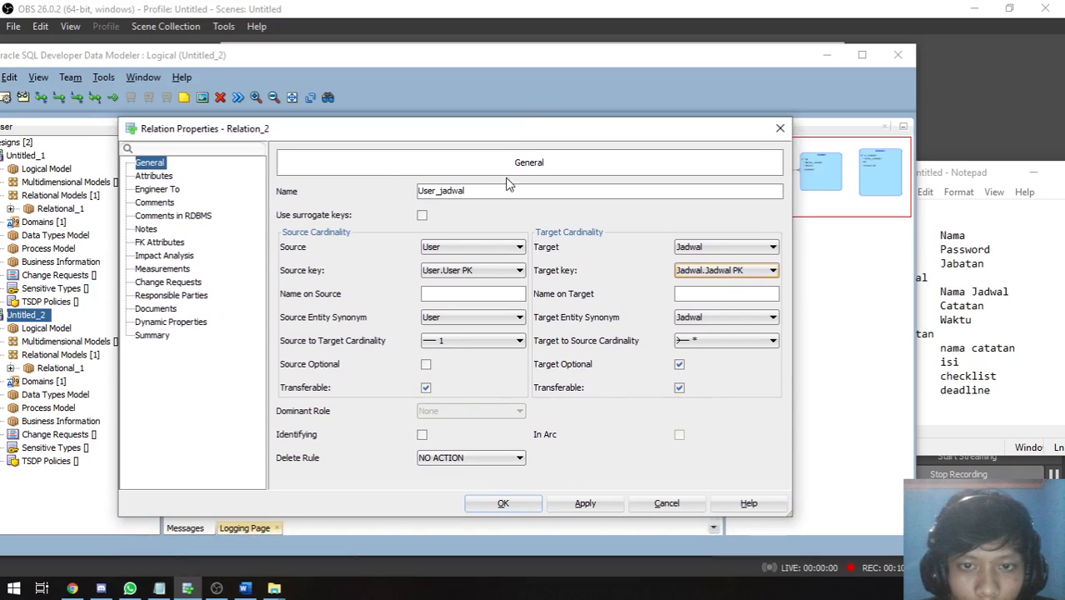
Step: Keep the User_jadwal relation's delete rule at NO ACTION and save the relation's properties
drag(504, 137, 542, 107)
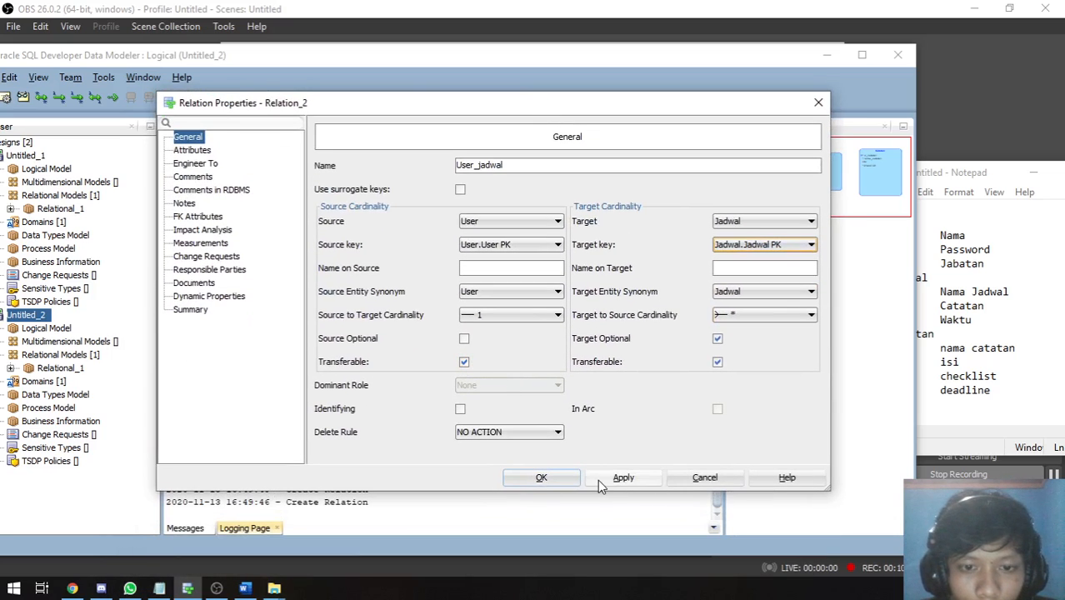
click(555, 432)
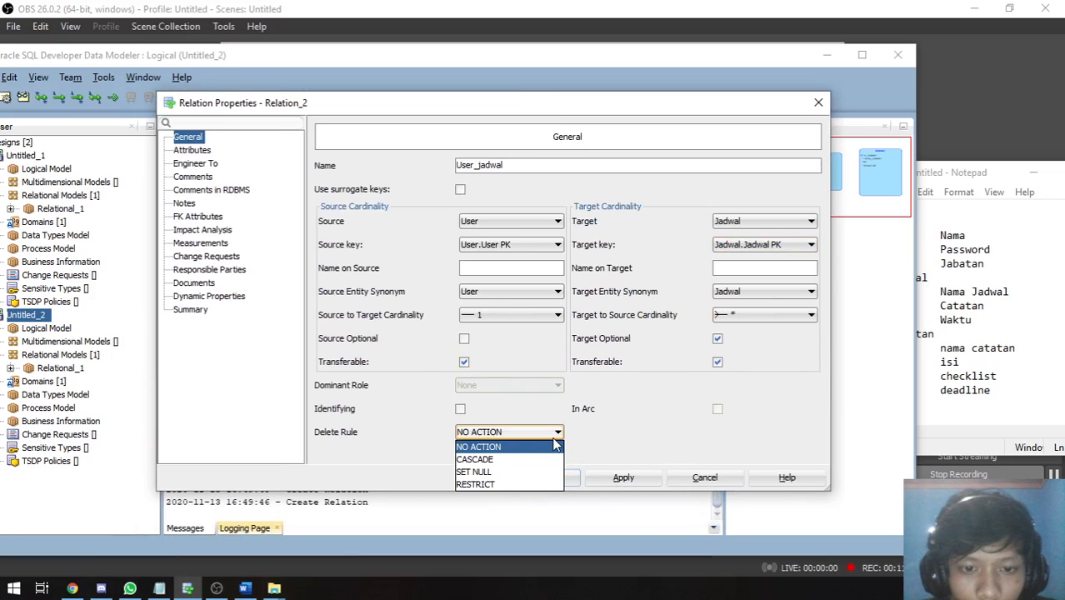
click(554, 433)
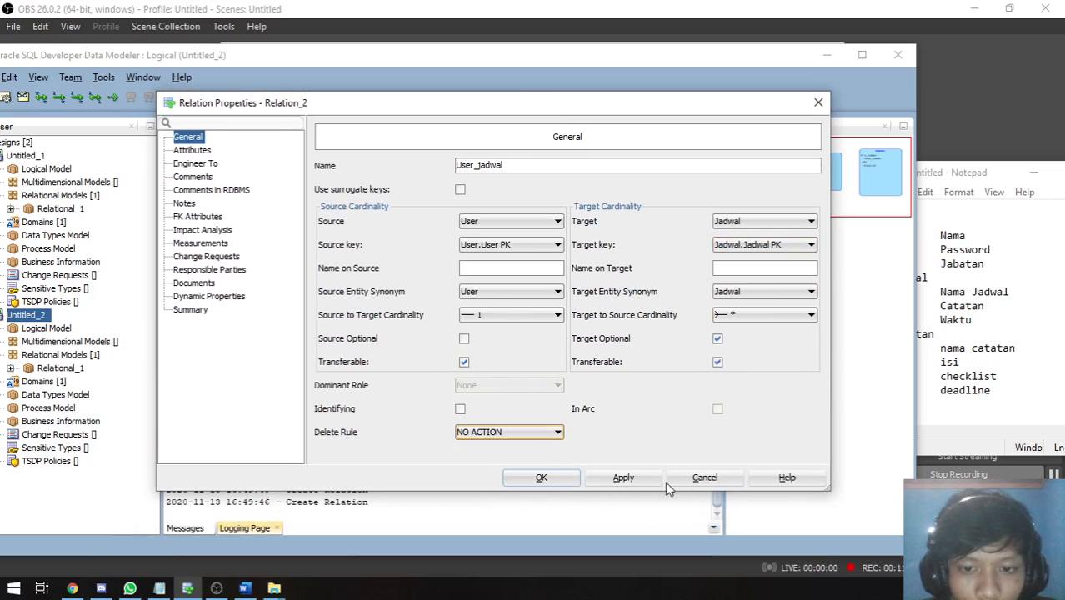
click(620, 478)
click(542, 478)
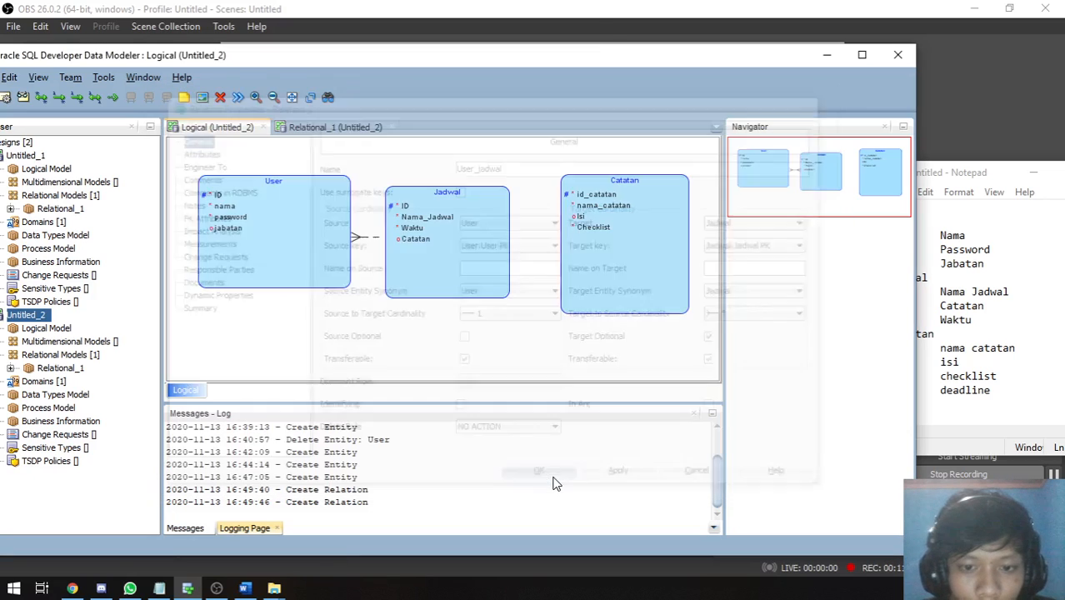
Step: Widen the gap between the User and Jadwal entities by moving them apart in the logical diagram
click(300, 247)
drag(299, 247, 251, 252)
drag(435, 247, 447, 248)
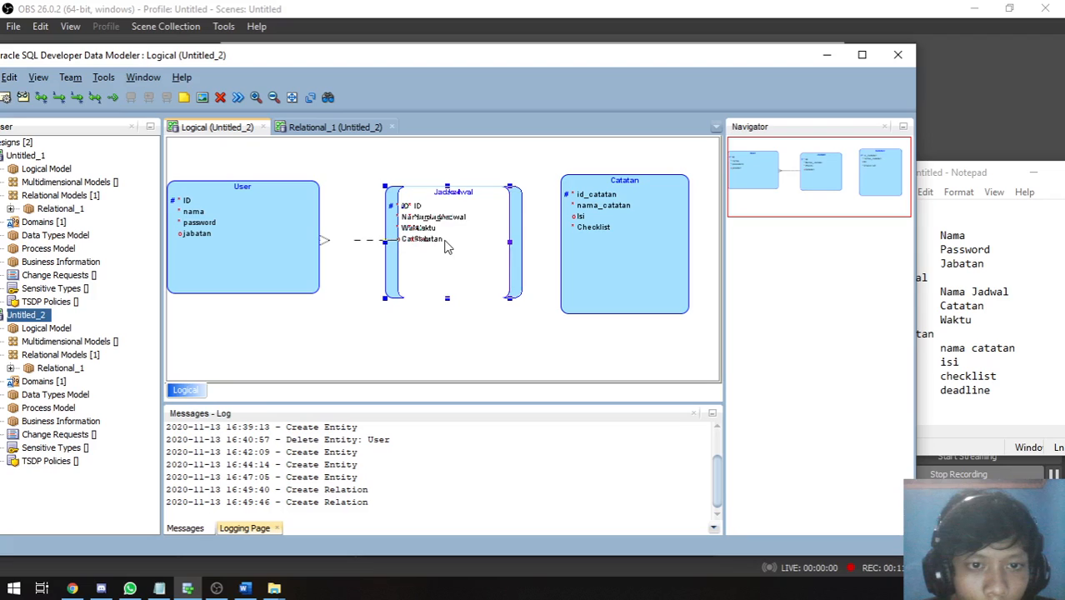
drag(482, 259, 455, 261)
click(362, 243)
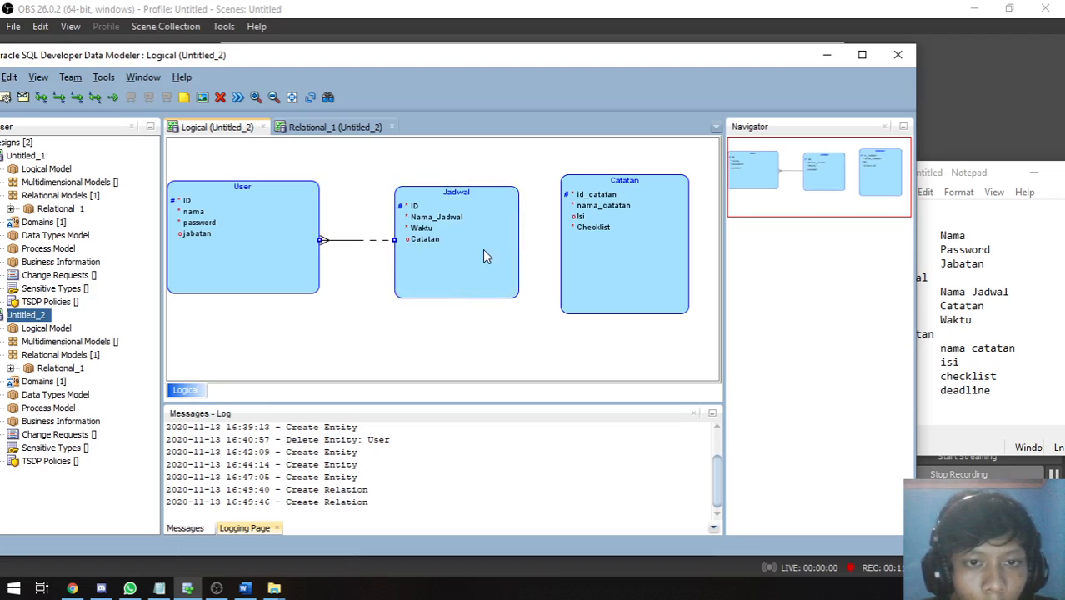
Step: Make the source end of the User_jadwal relation optional and its target end non-optional
double_click(350, 245)
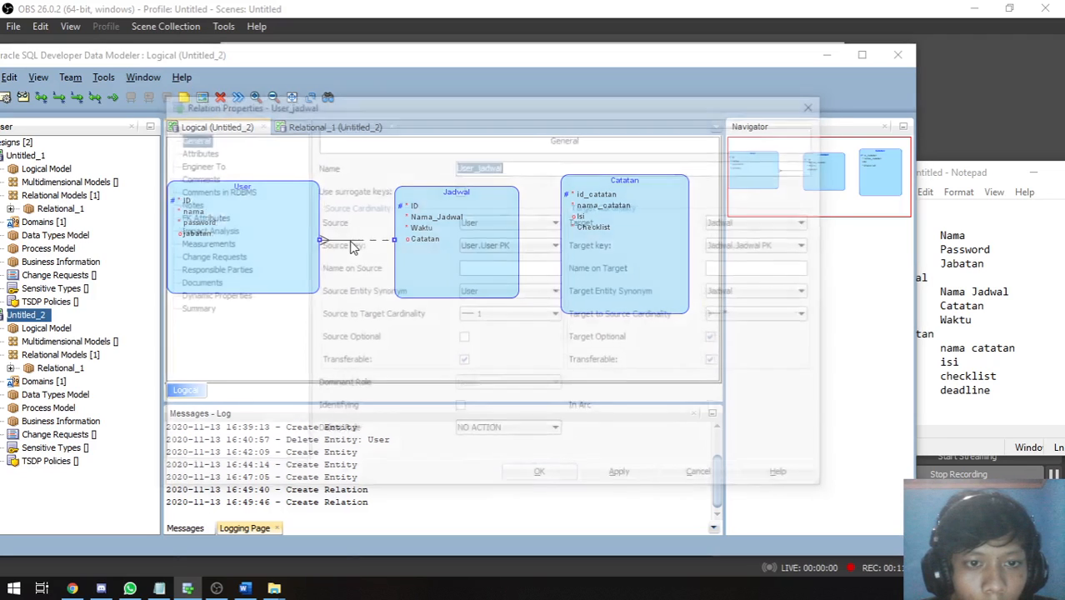
click(464, 338)
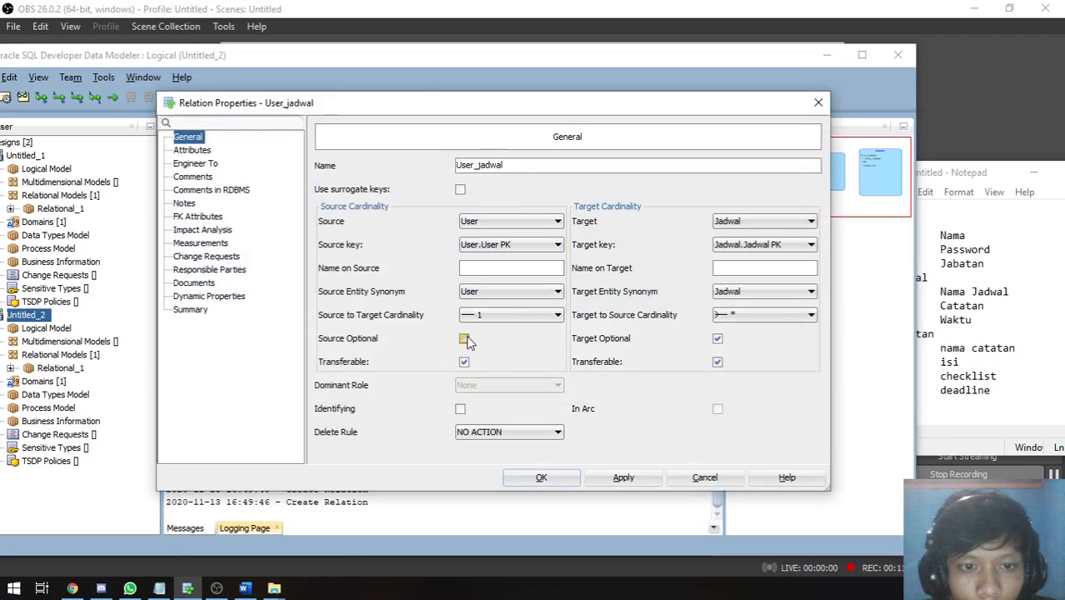
click(717, 339)
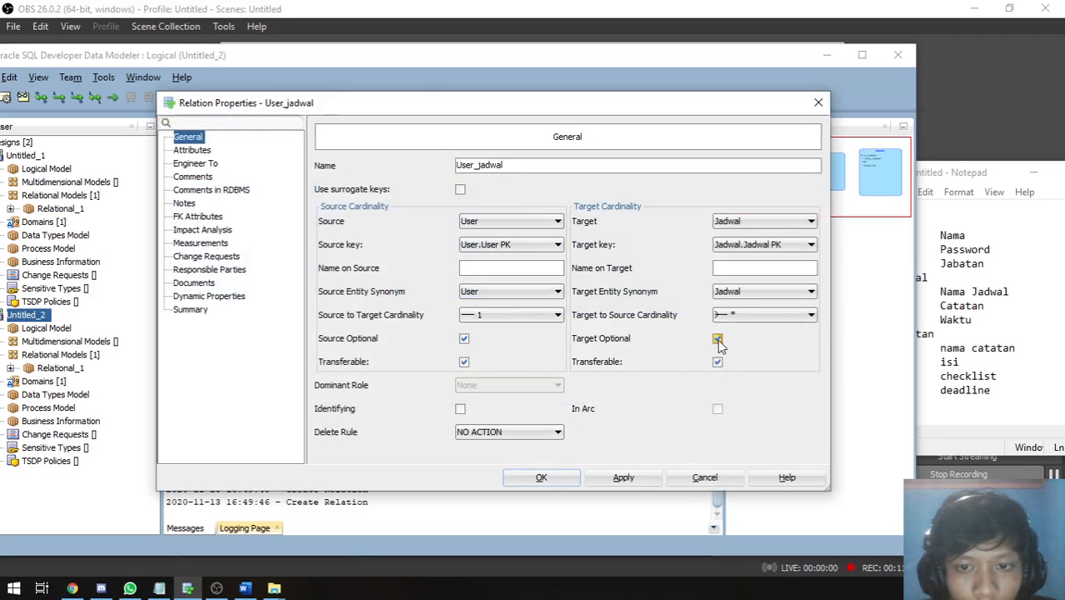
click(542, 476)
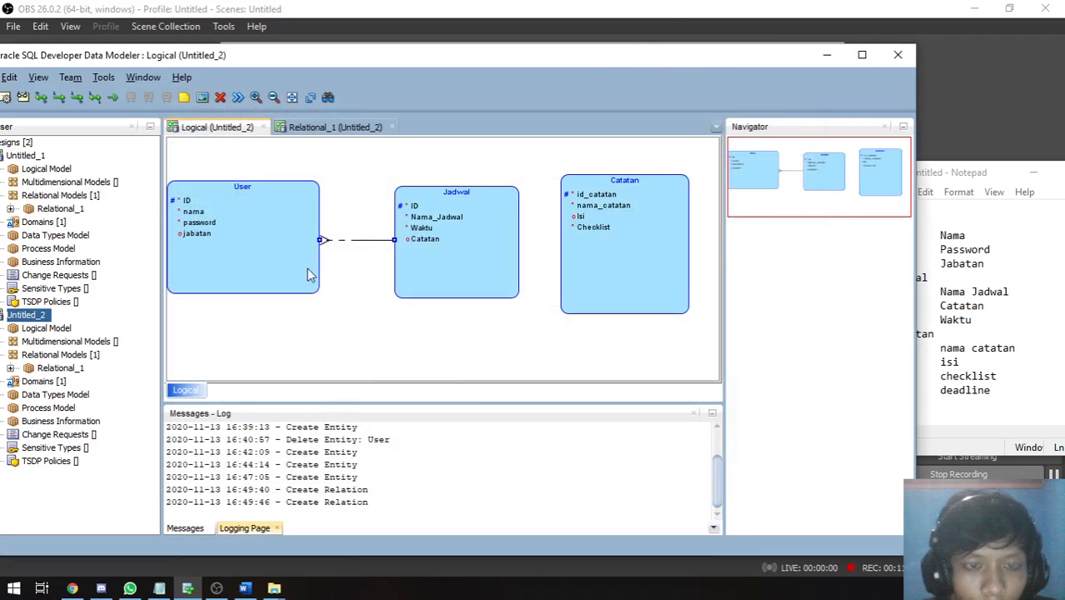
Step: Switch User_jadwal back to a non-optional source end and an optional target end
double_click(360, 246)
click(464, 338)
click(717, 338)
click(542, 477)
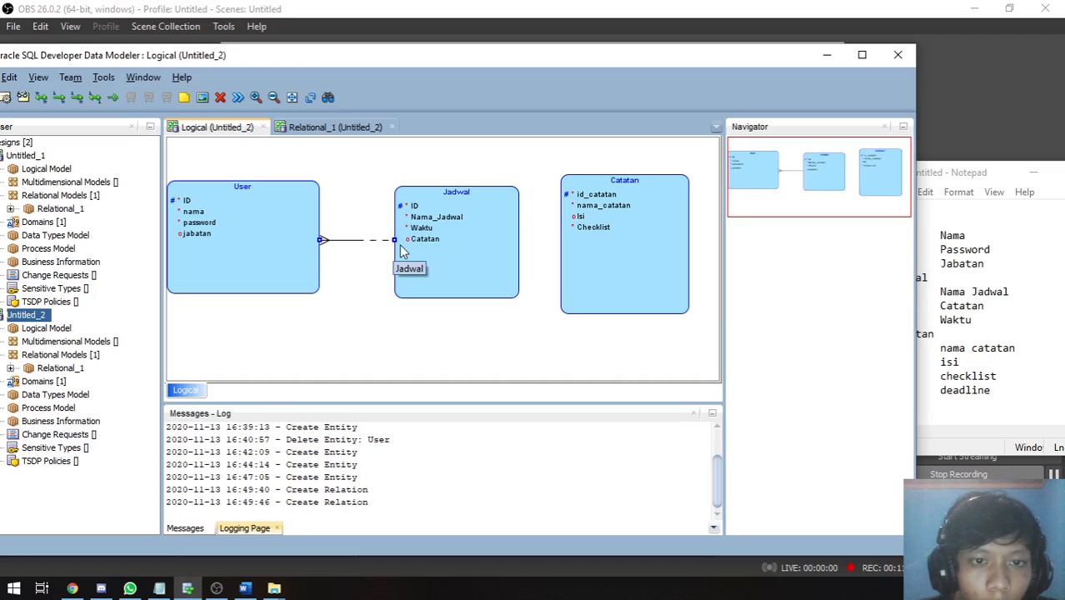
Step: Mark the source end of User_jadwal as optional again and remove the optional setting from the target end
double_click(356, 241)
click(464, 338)
click(717, 338)
click(546, 479)
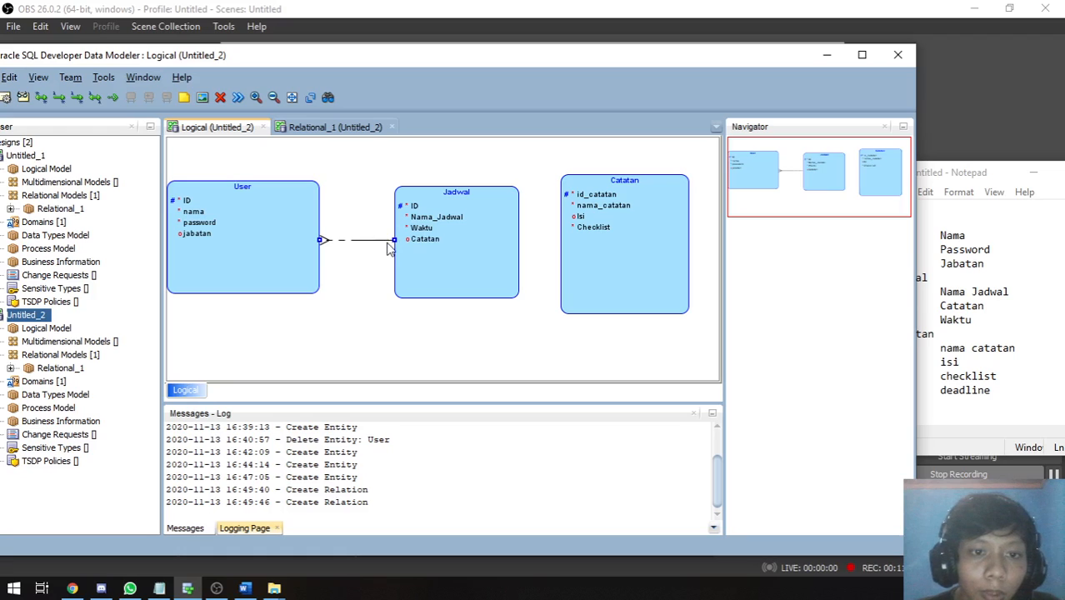
Step: Set User_jadwal's target-to-source cardinality to 1 and its source-to-target cardinality to *, and save the relation
click(347, 241)
double_click(356, 243)
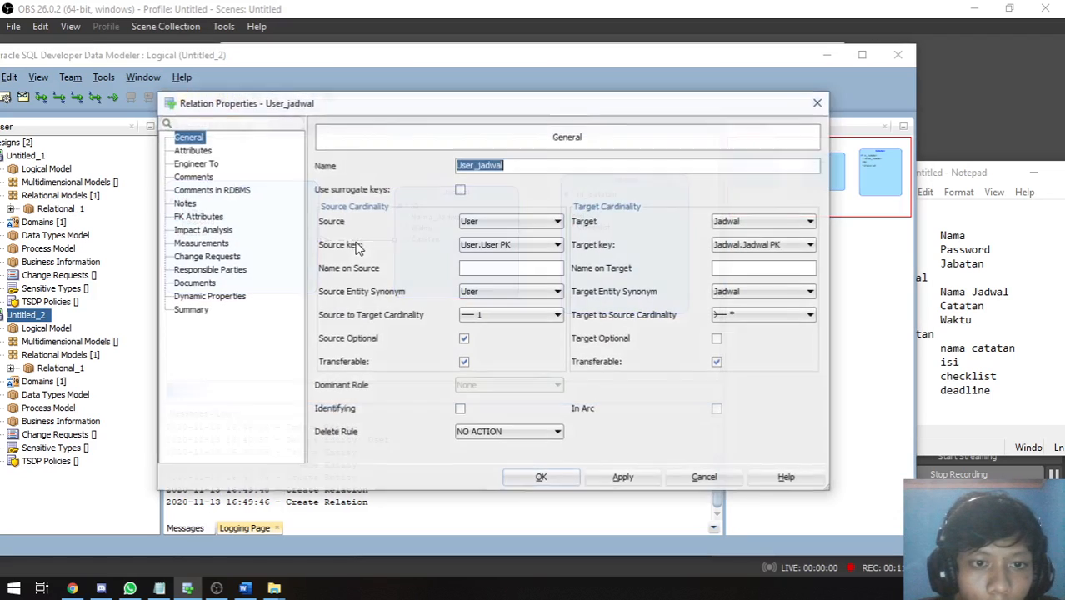
click(742, 315)
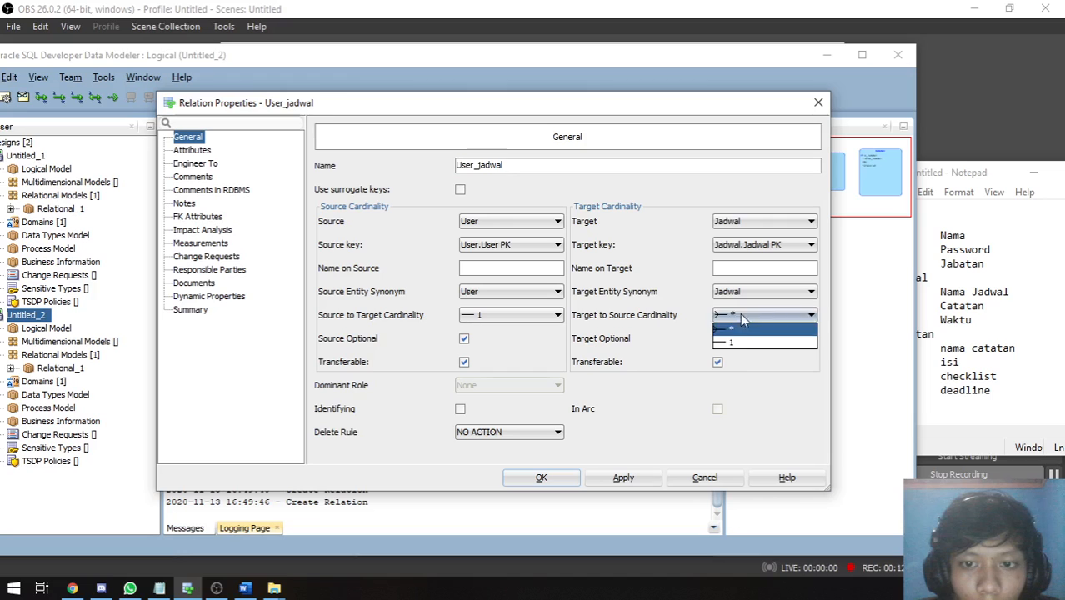
click(743, 343)
click(516, 321)
click(504, 329)
click(623, 478)
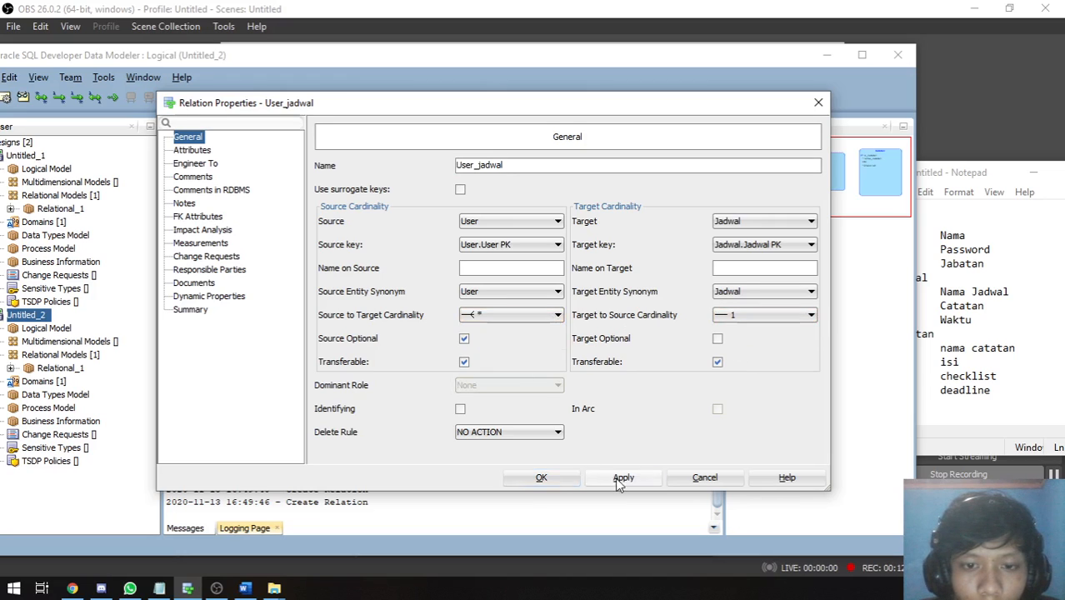
click(541, 480)
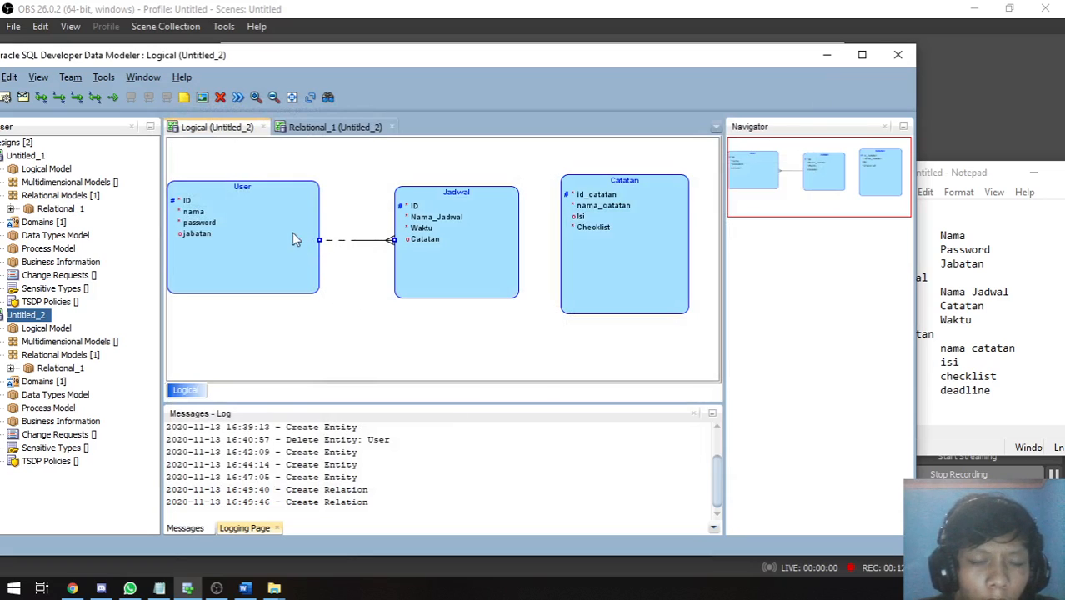
Step: Shift the Jadwal entity slightly closer to the User entity in the logical diagram
click(337, 243)
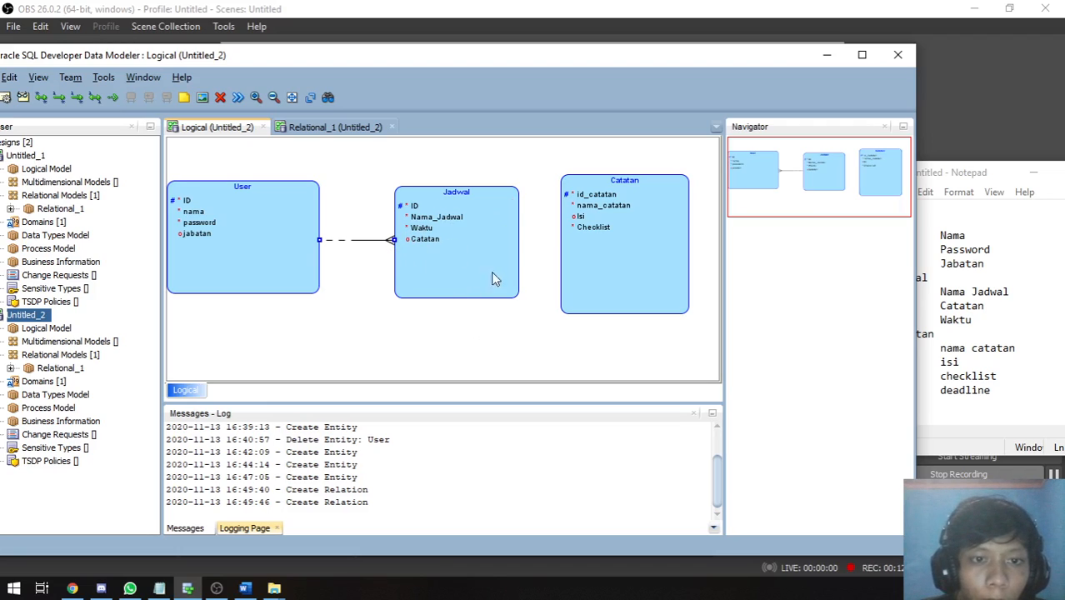
click(432, 253)
drag(453, 243, 456, 242)
click(618, 247)
click(268, 272)
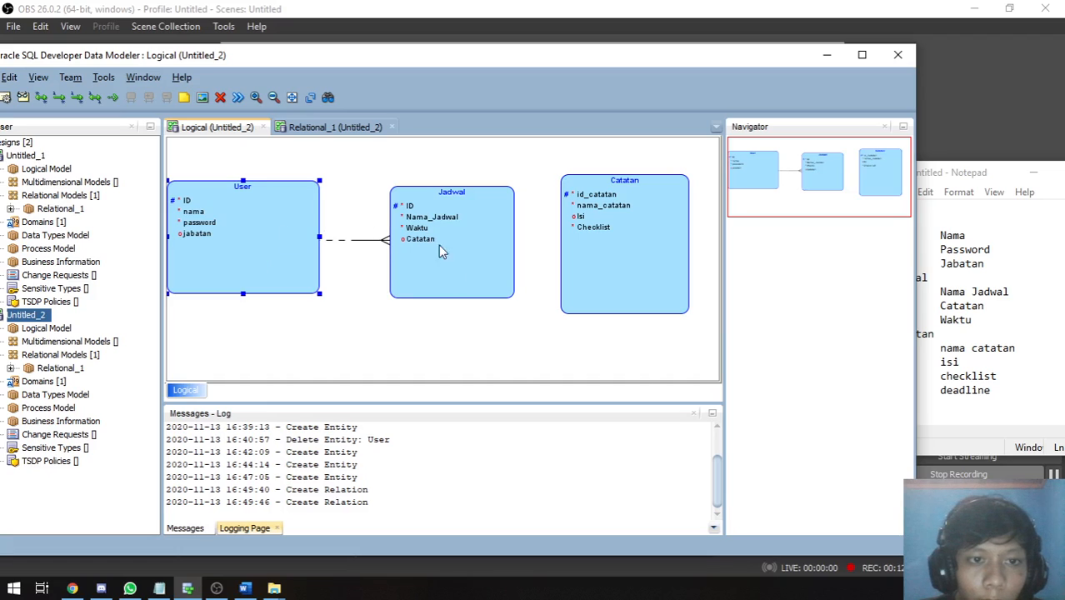
click(627, 254)
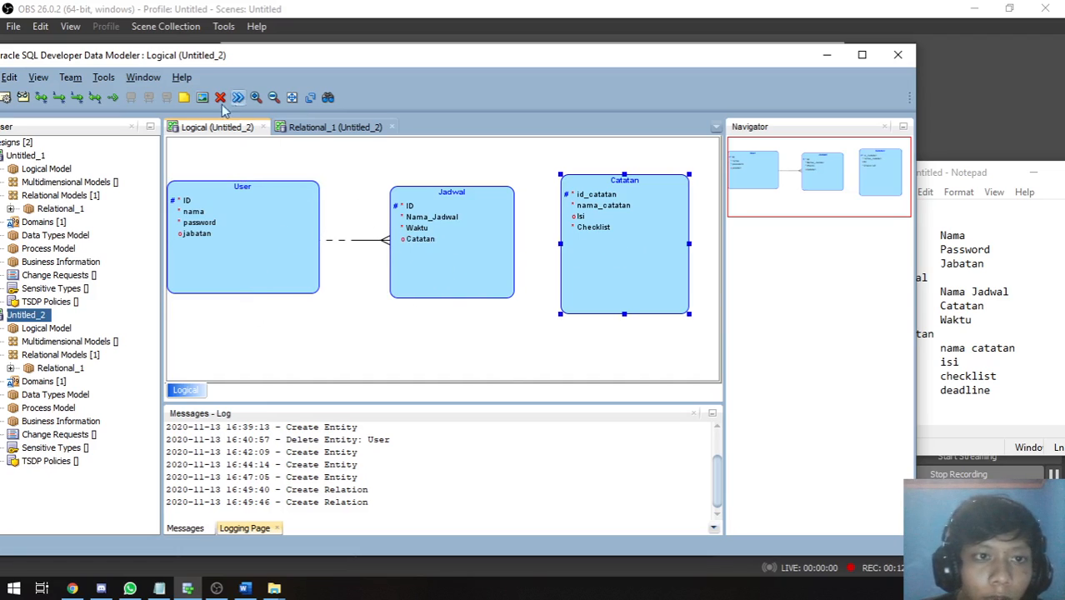
click(41, 97)
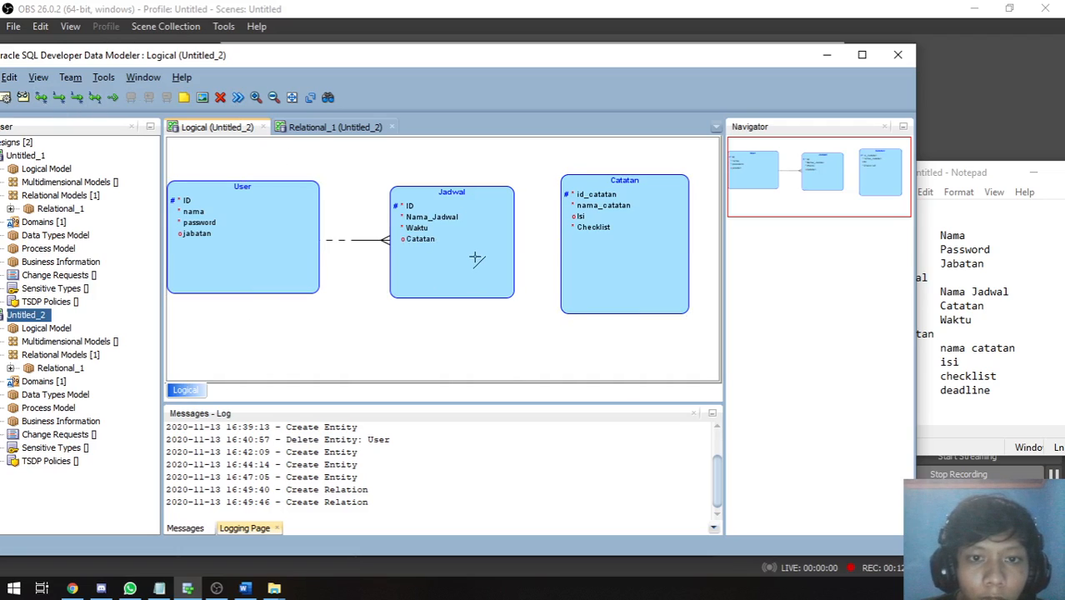
click(616, 250)
click(581, 246)
drag(580, 108, 580, 172)
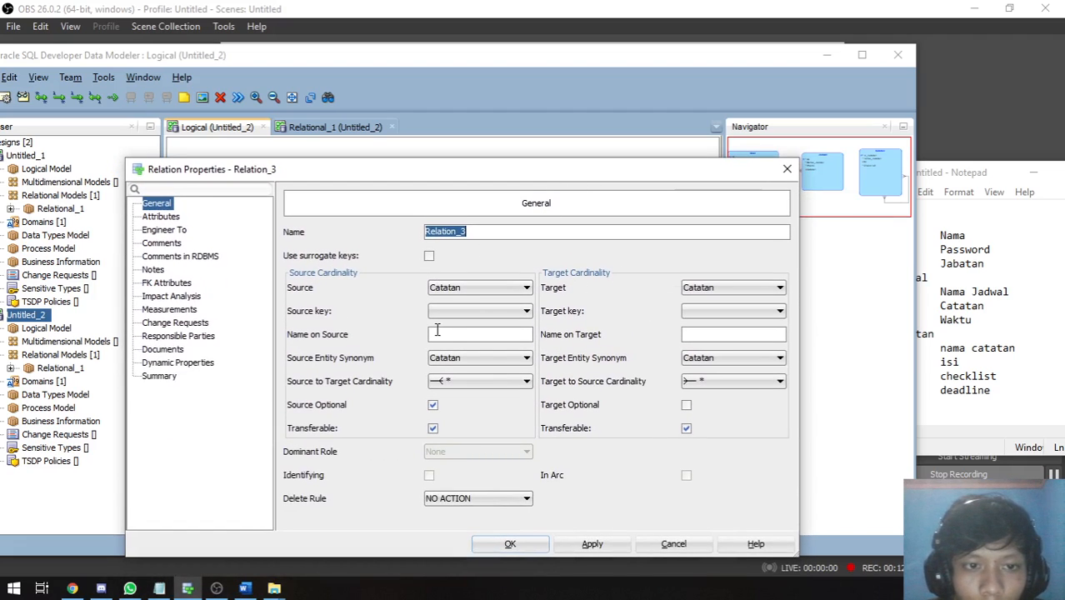
click(483, 313)
click(476, 337)
click(714, 310)
click(712, 338)
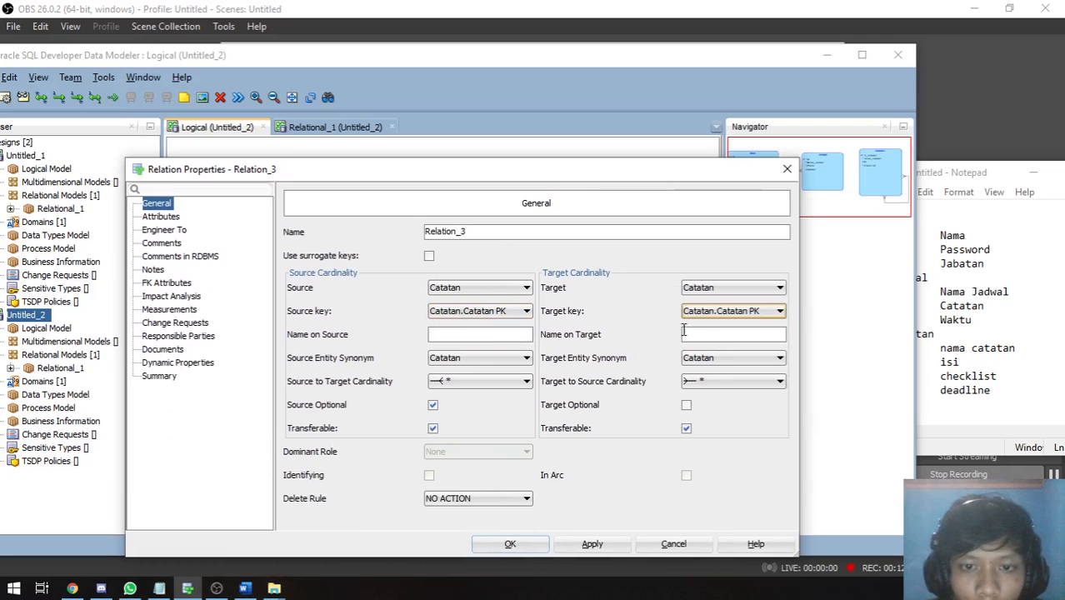
click(464, 359)
click(471, 373)
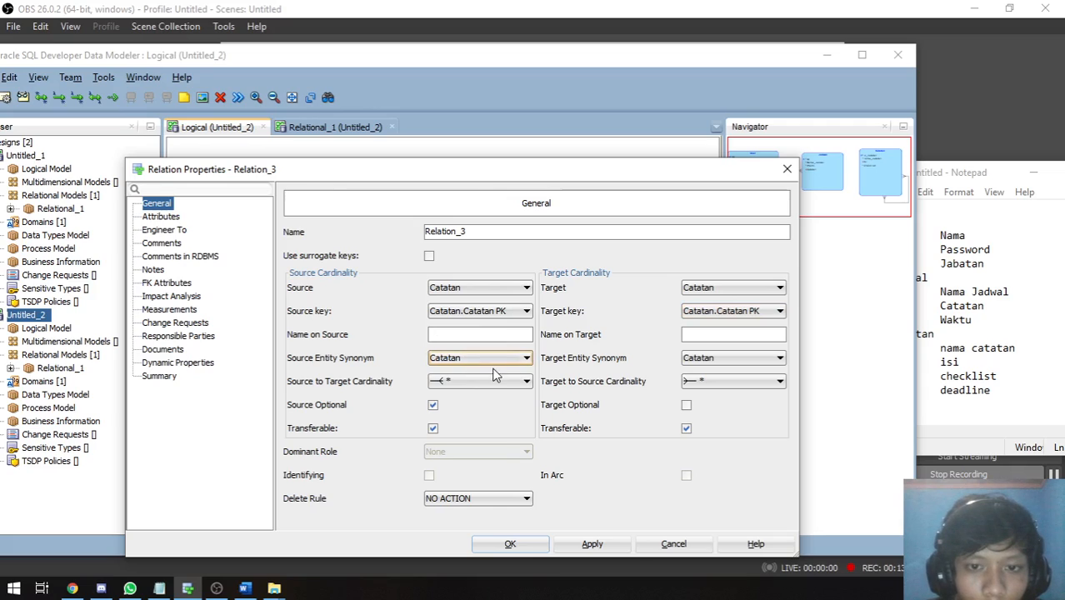
click(492, 357)
click(493, 371)
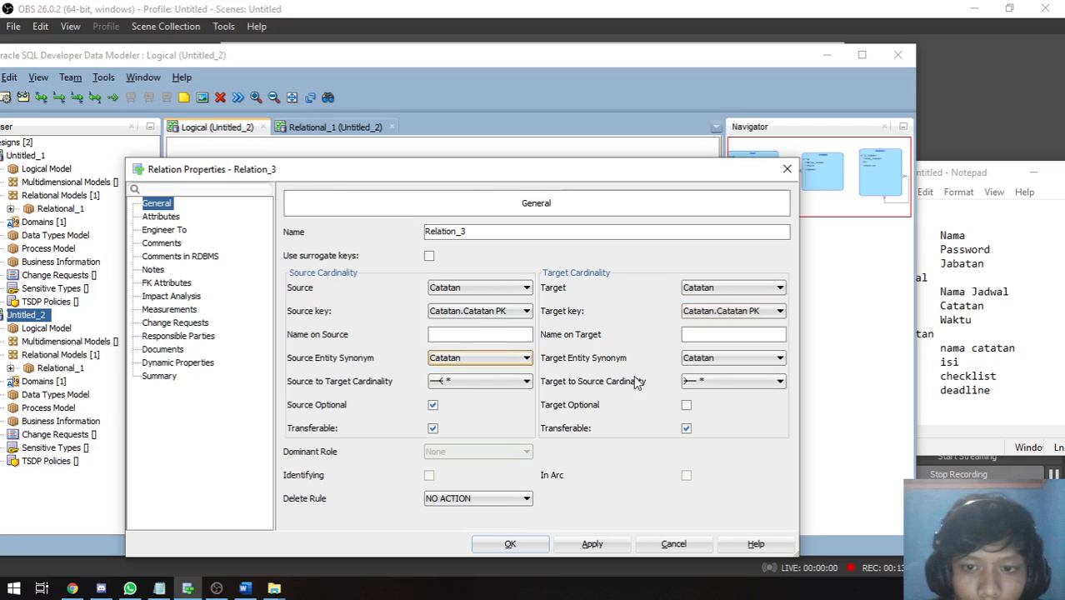
click(698, 358)
click(698, 372)
drag(485, 170, 487, 201)
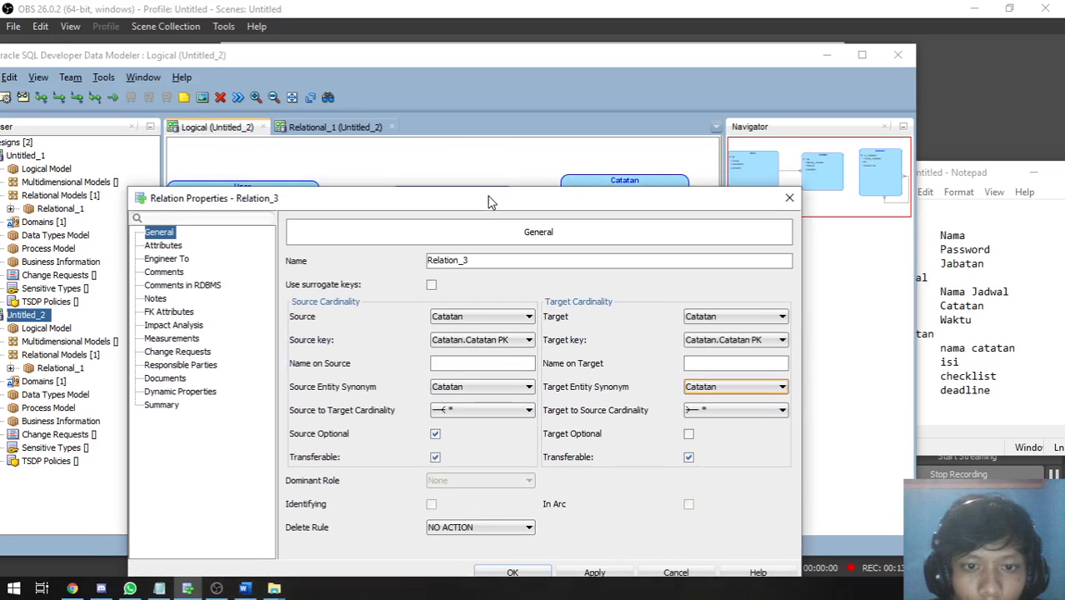
click(469, 318)
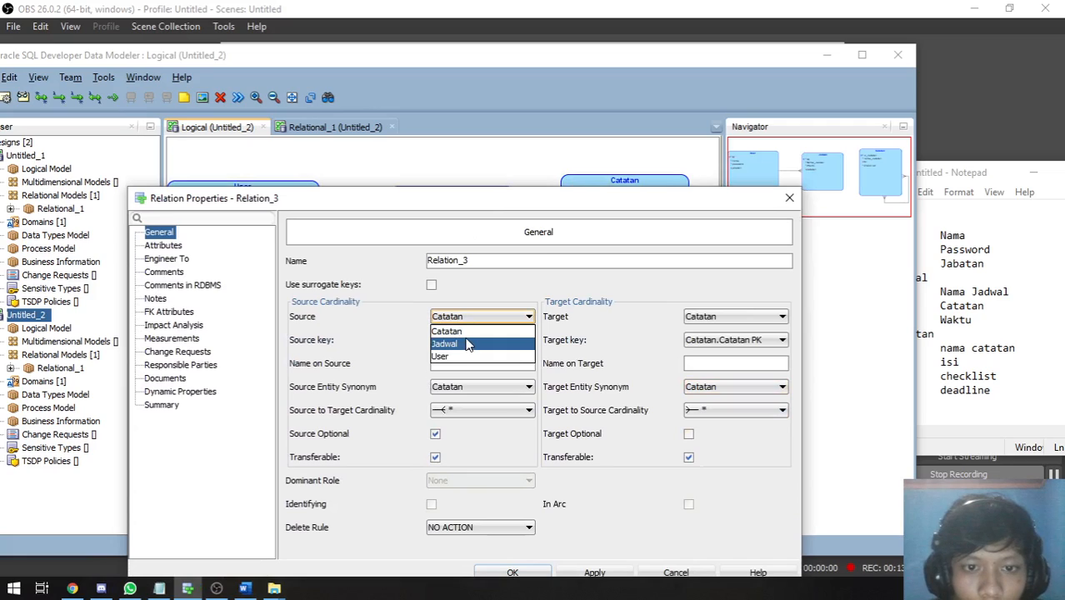
click(518, 321)
click(517, 321)
click(516, 321)
click(733, 316)
click(715, 343)
click(715, 343)
click(714, 343)
click(715, 343)
click(715, 344)
click(489, 342)
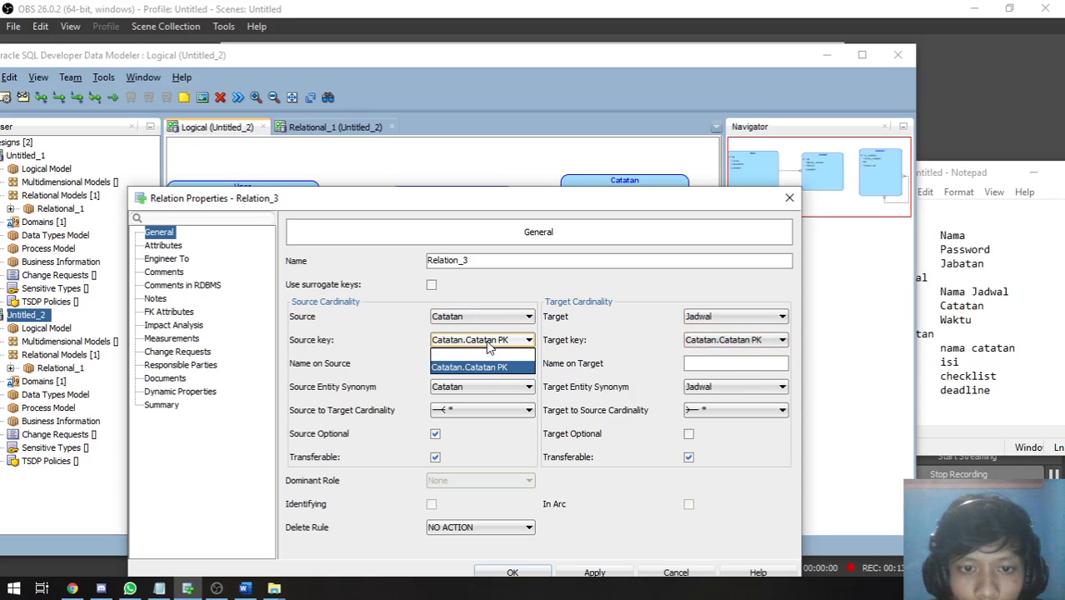
click(480, 316)
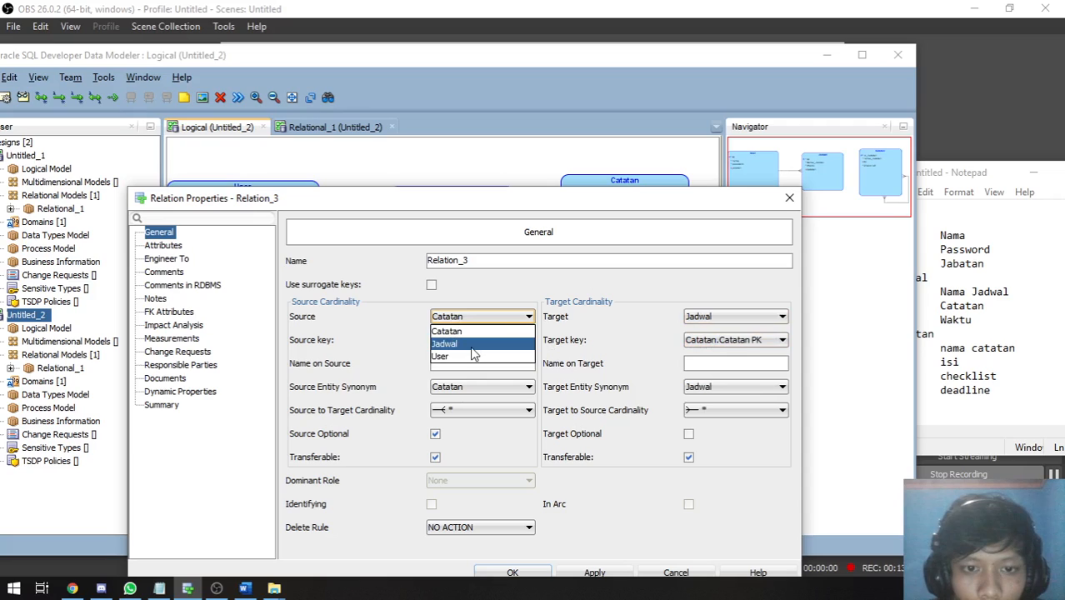
click(477, 345)
click(472, 341)
click(476, 358)
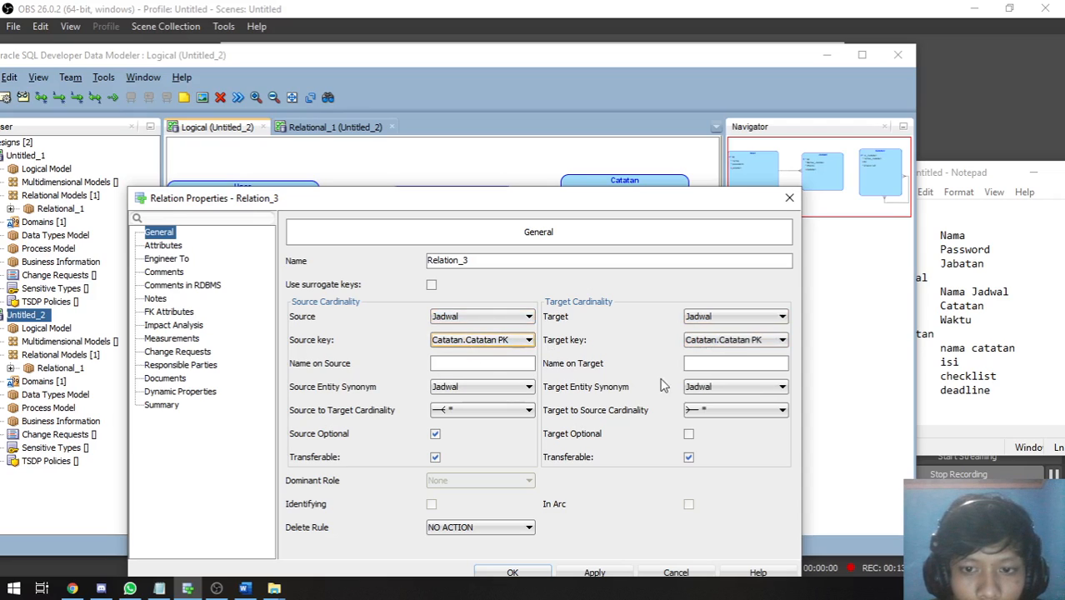
click(696, 389)
click(699, 399)
click(481, 387)
click(483, 400)
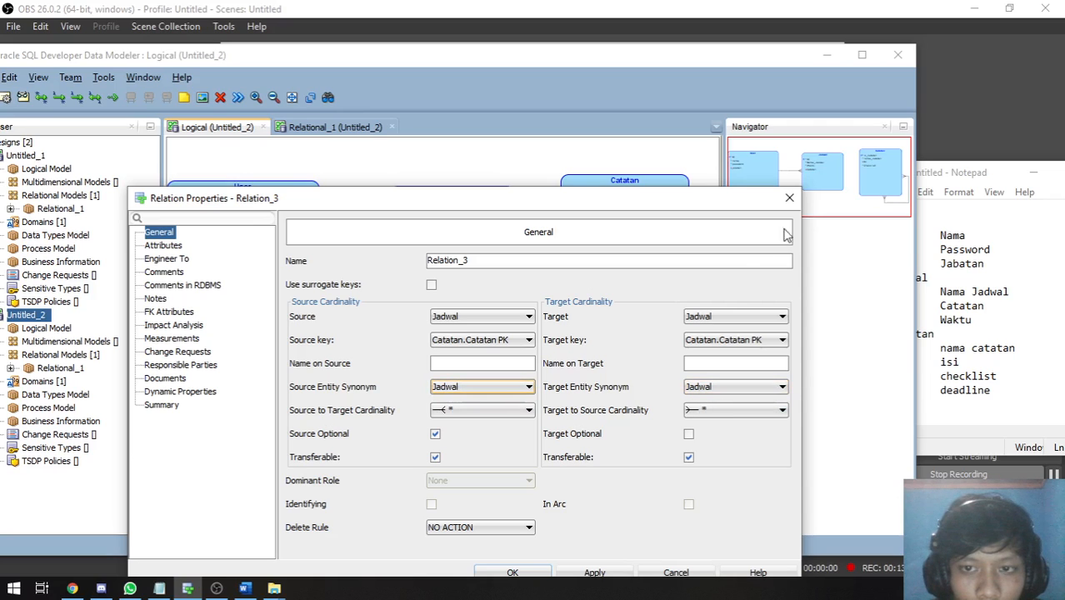
click(792, 203)
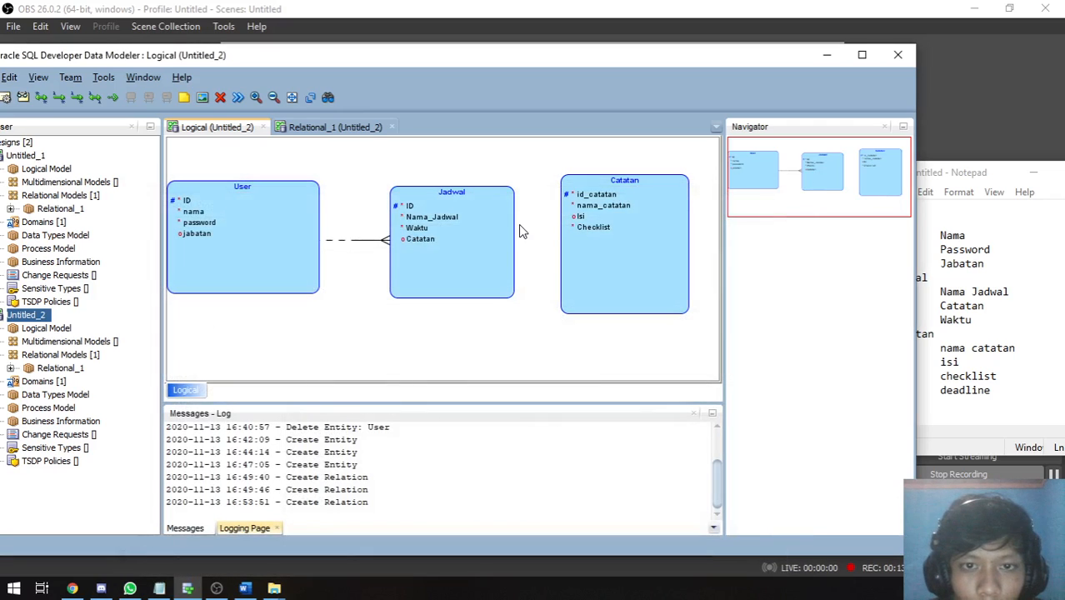
Step: Create an M:N relation from the Jadwal entity to the Catatan entity
click(48, 93)
click(474, 245)
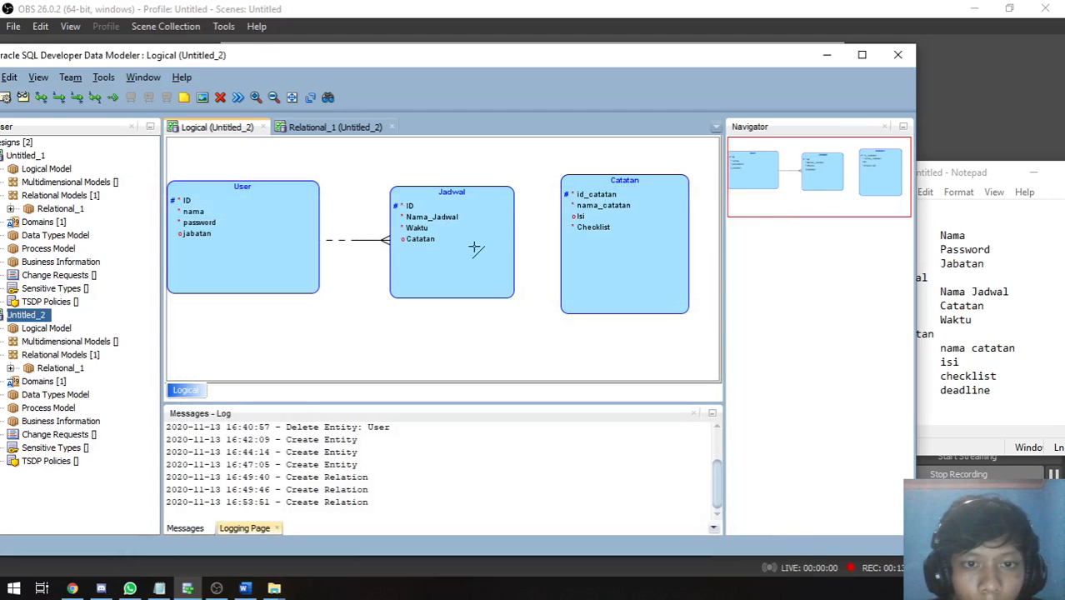
click(631, 252)
drag(618, 108, 564, 274)
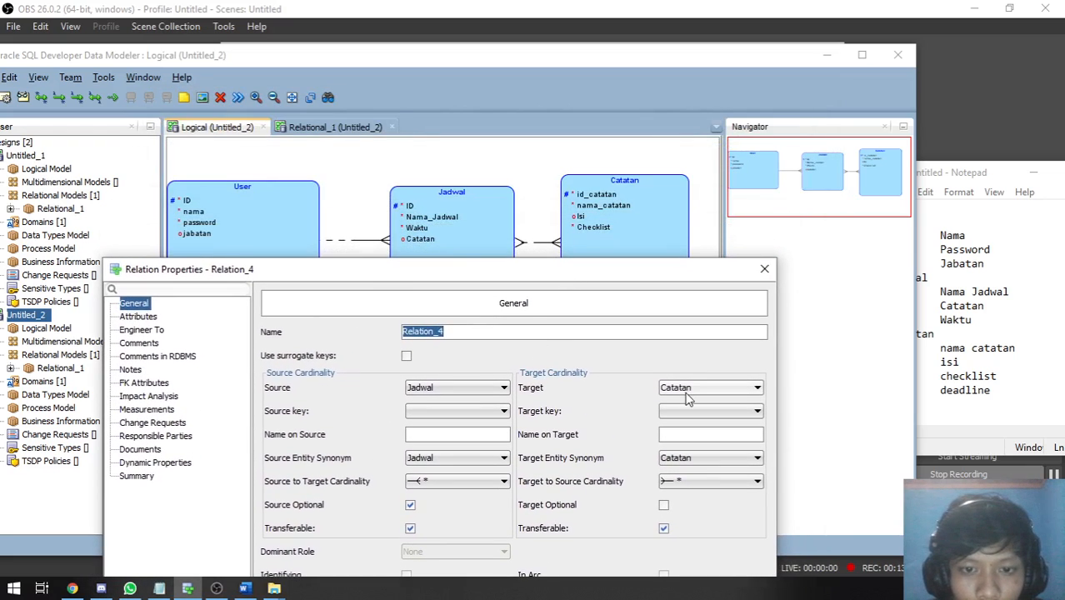
Step: Set the new relation's source key to Jadwal.Jadwal PK and its target key to Catatan.Catatan PK
click(472, 412)
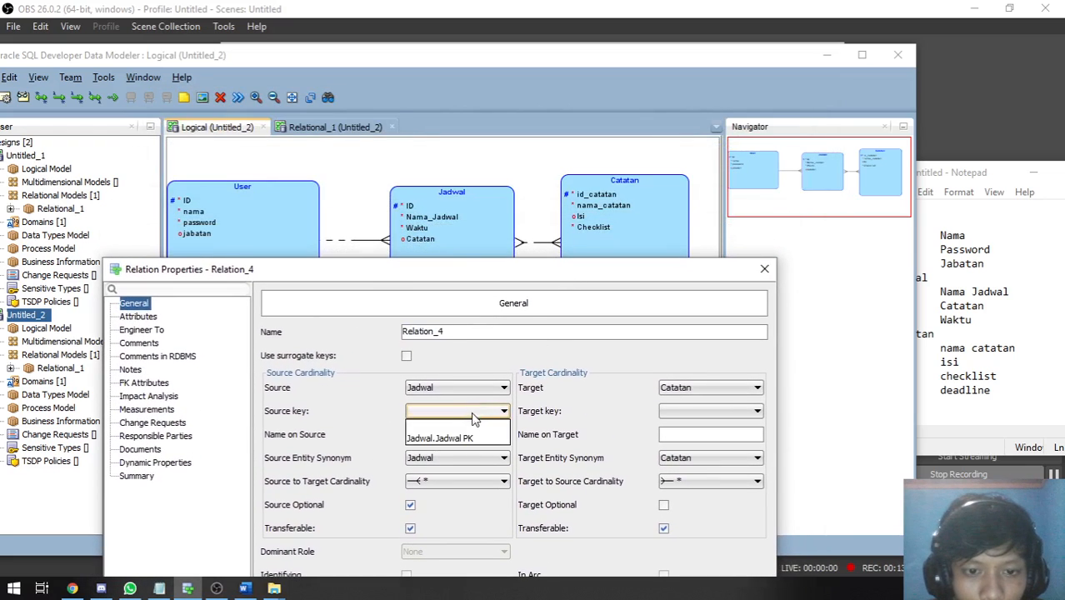
click(440, 438)
click(710, 411)
click(716, 436)
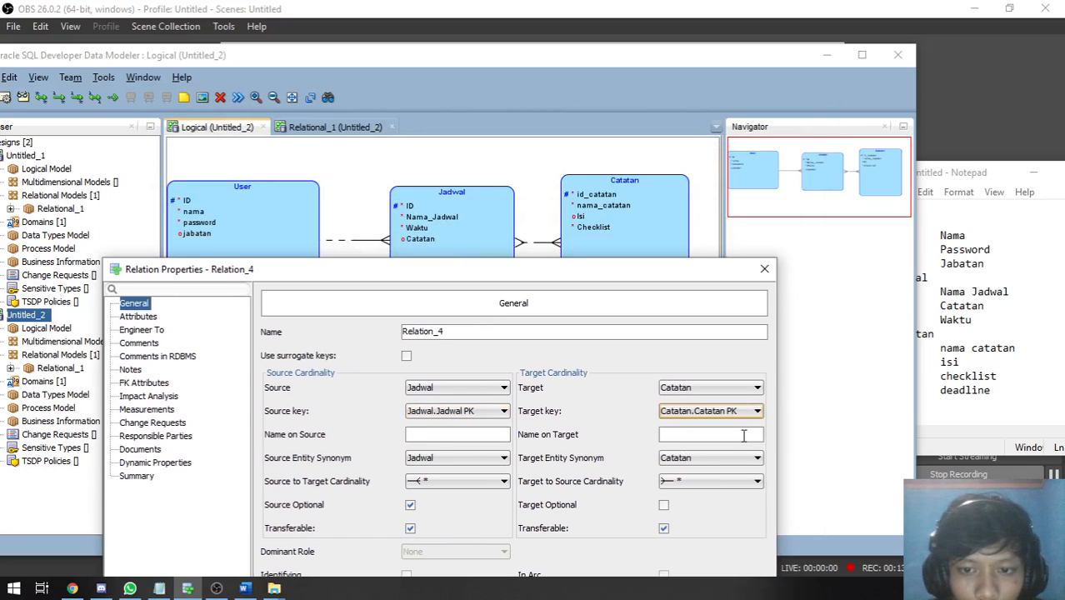
Step: Set the source-to-target cardinality of the Jadwal-to-Catatan relation to 1
drag(494, 276, 639, 278)
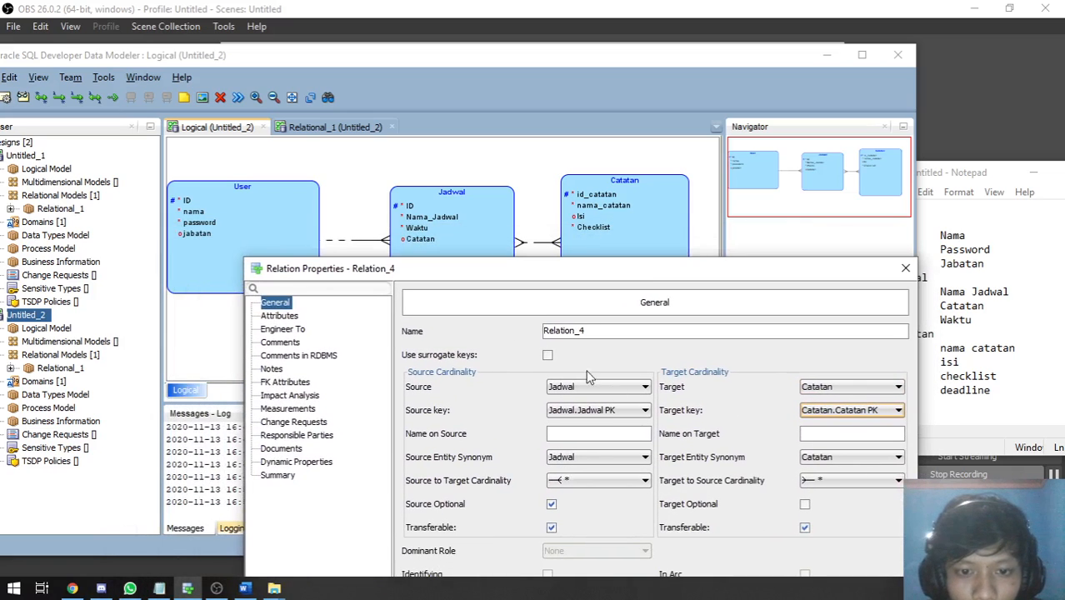
click(572, 484)
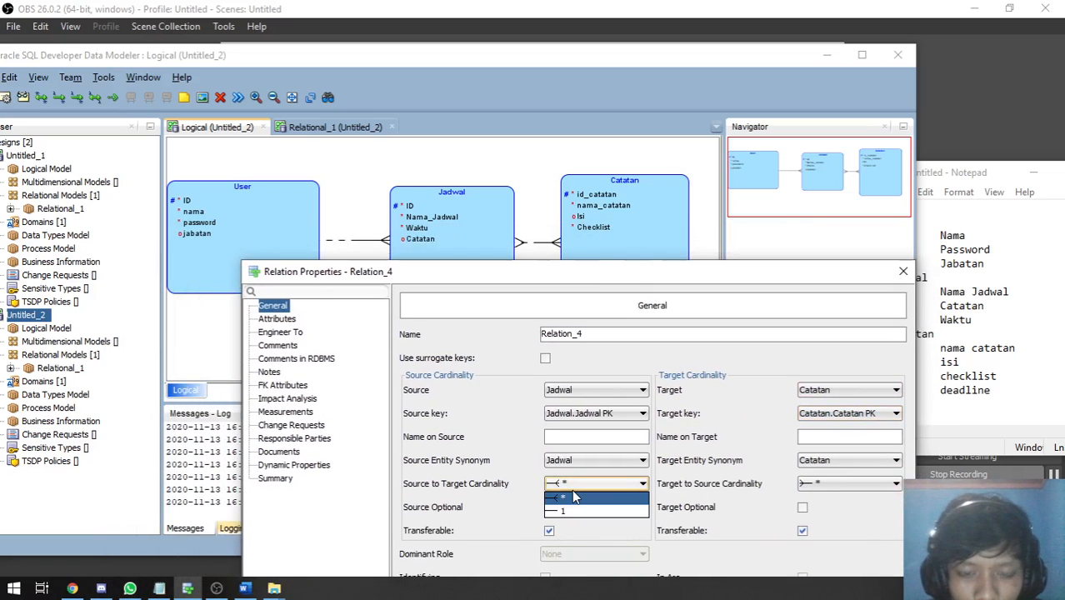
click(569, 510)
click(583, 484)
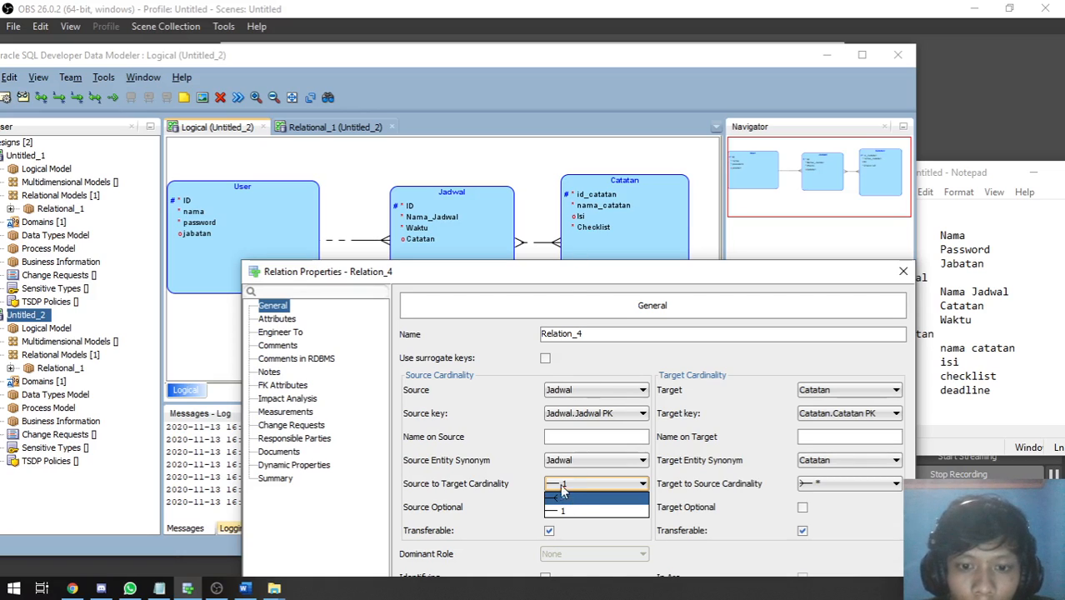
click(563, 511)
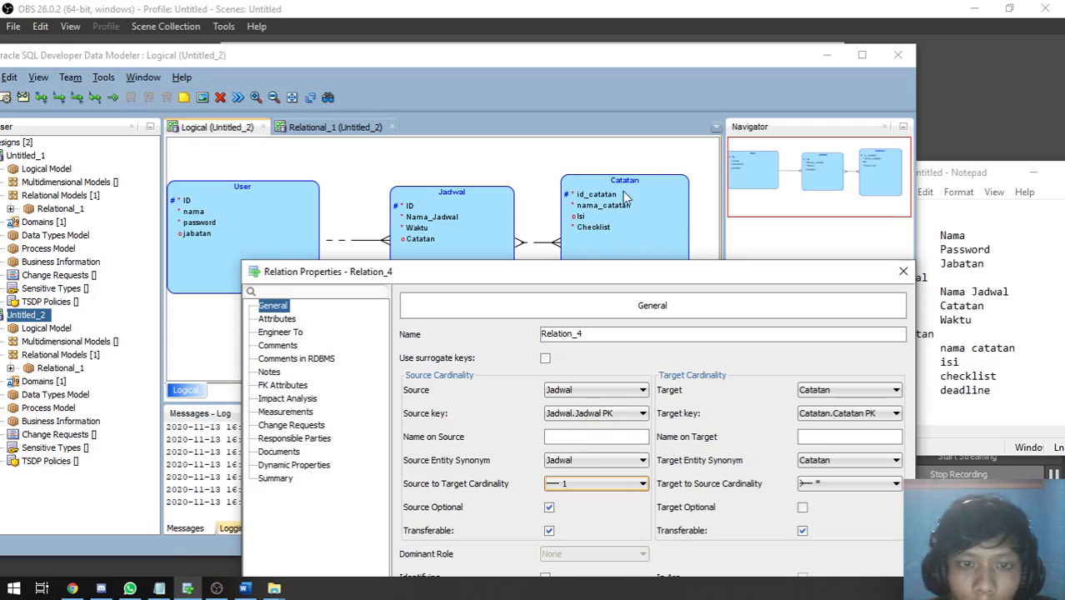
click(570, 482)
click(549, 510)
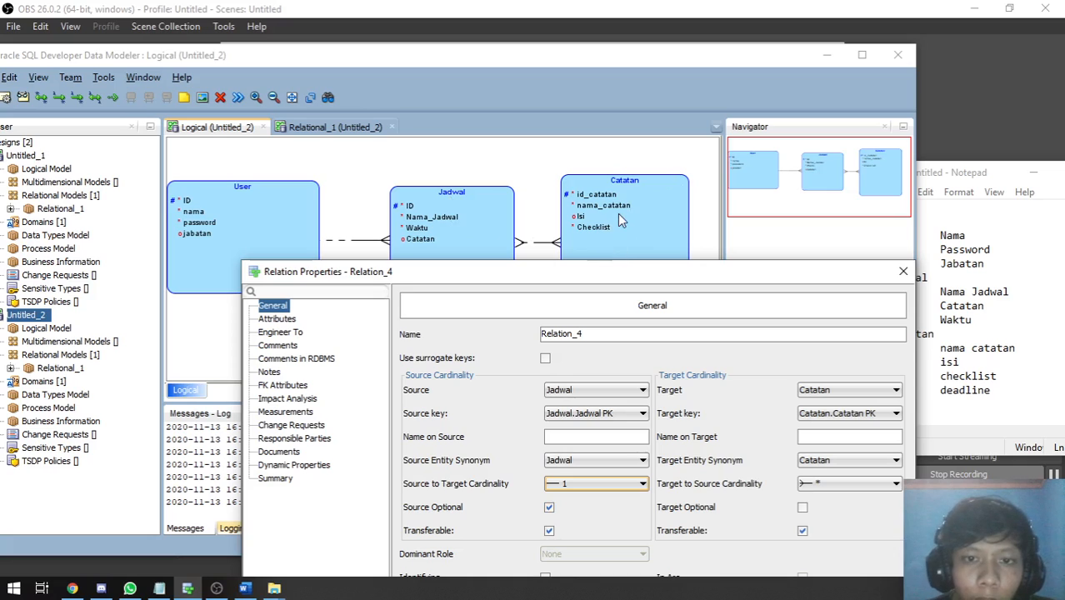
Step: Set the Jadwal-to-Catatan relation's target-to-source cardinality to 1 and save the relation
drag(588, 263, 503, 288)
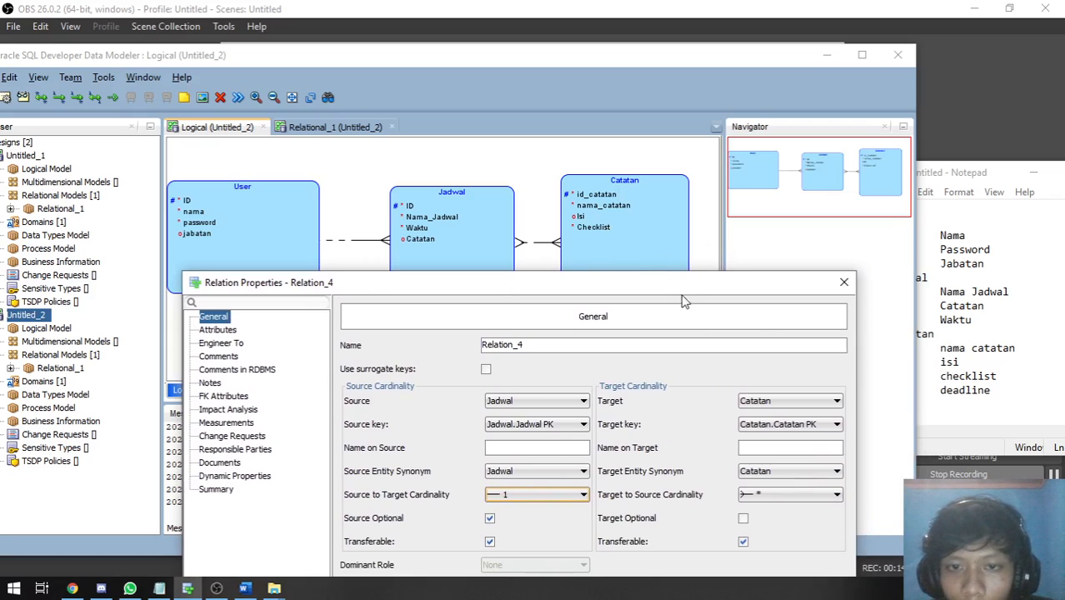
drag(629, 286, 702, 240)
drag(614, 228, 684, 302)
click(866, 506)
click(859, 535)
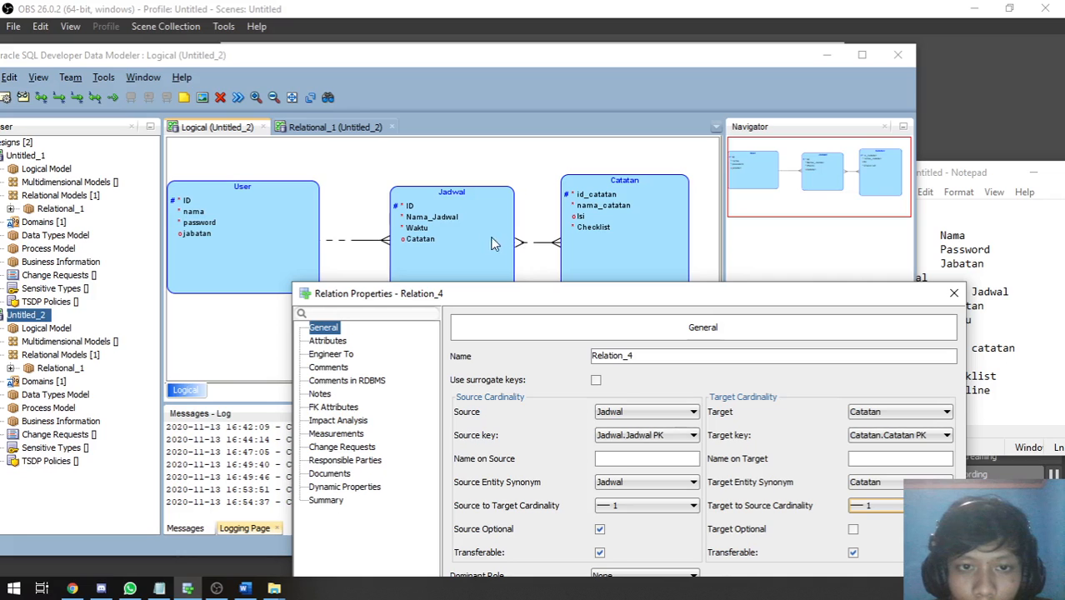
drag(718, 298, 594, 160)
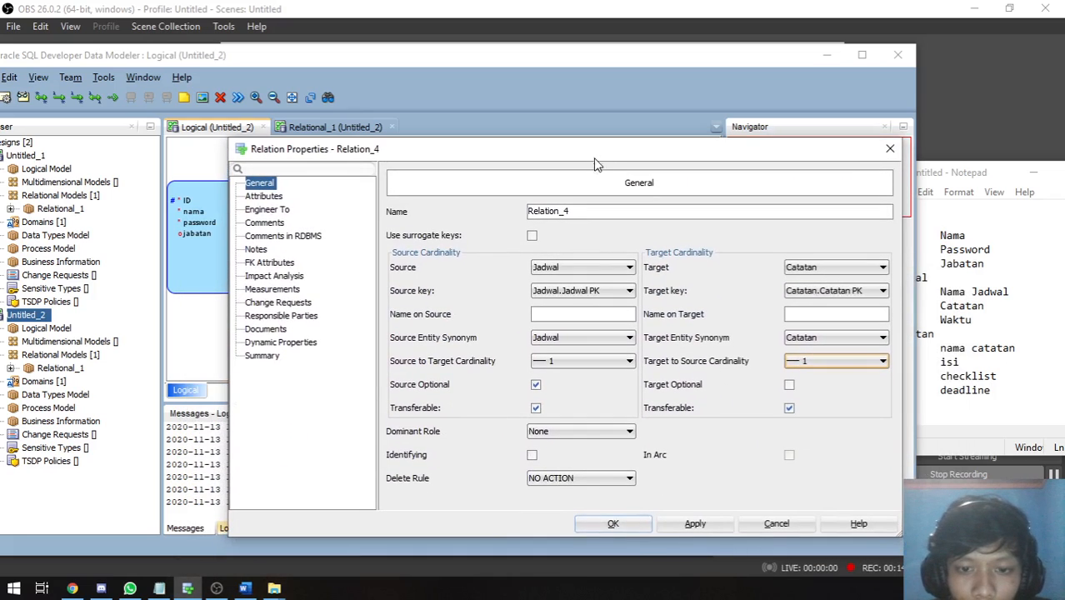
click(679, 527)
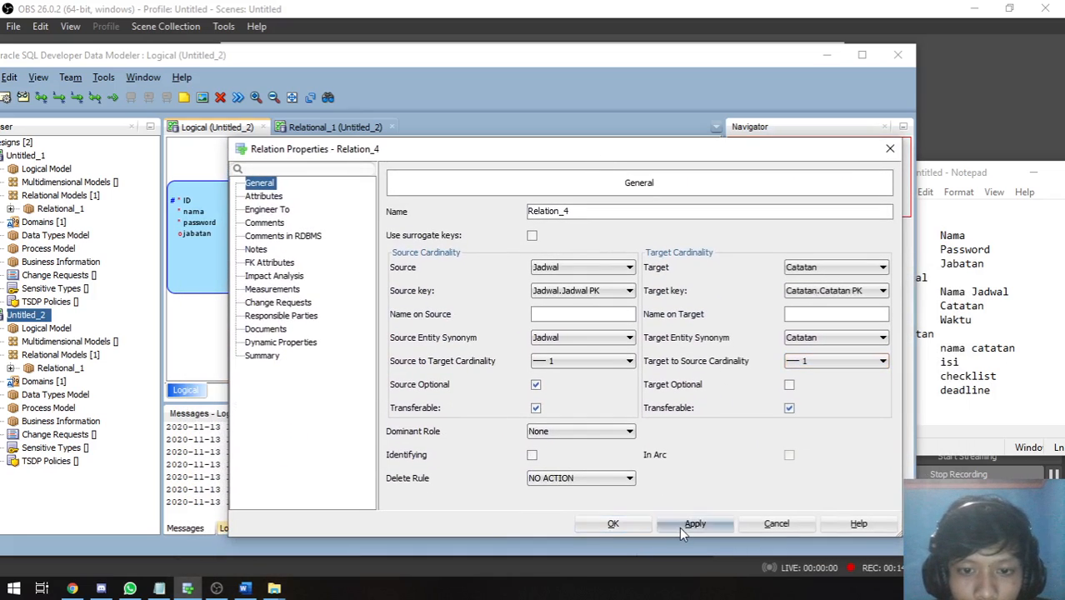
click(614, 526)
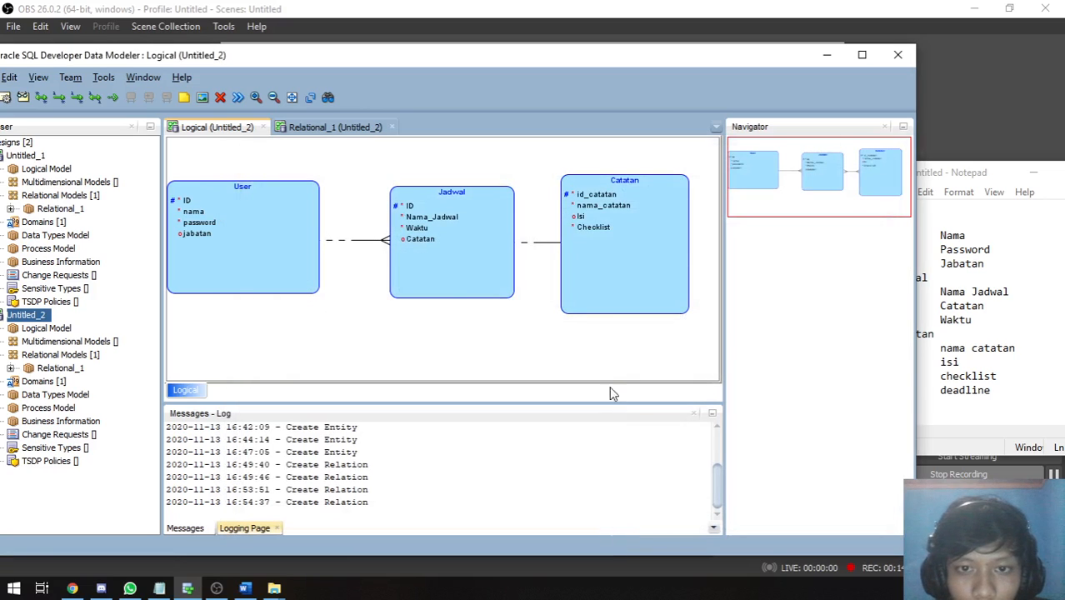
Step: Add an attribute named deadline with a logical data type to the Catatan entity
click(498, 260)
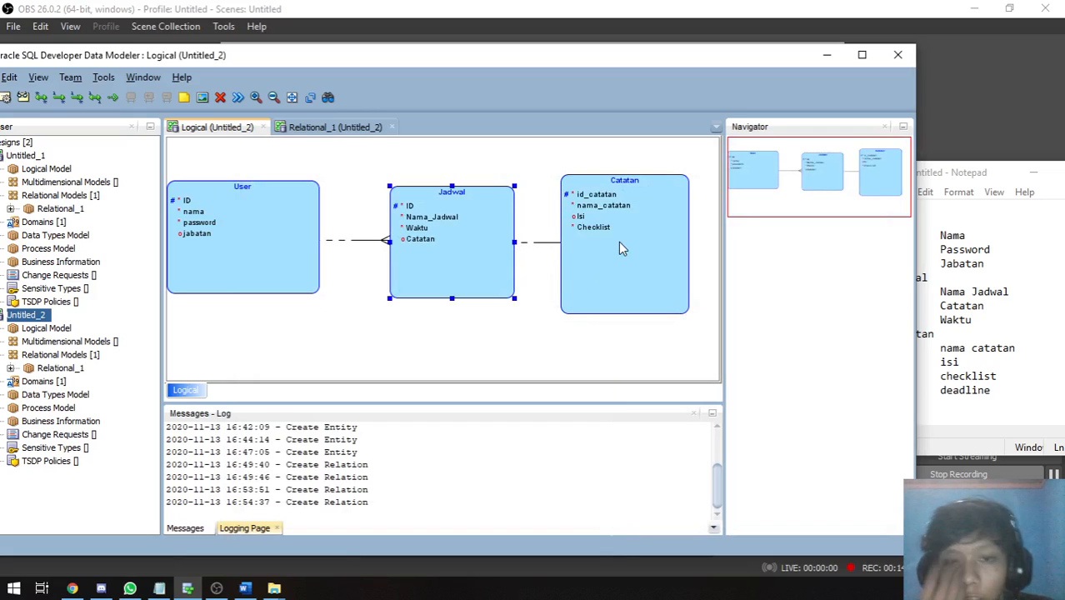
click(573, 287)
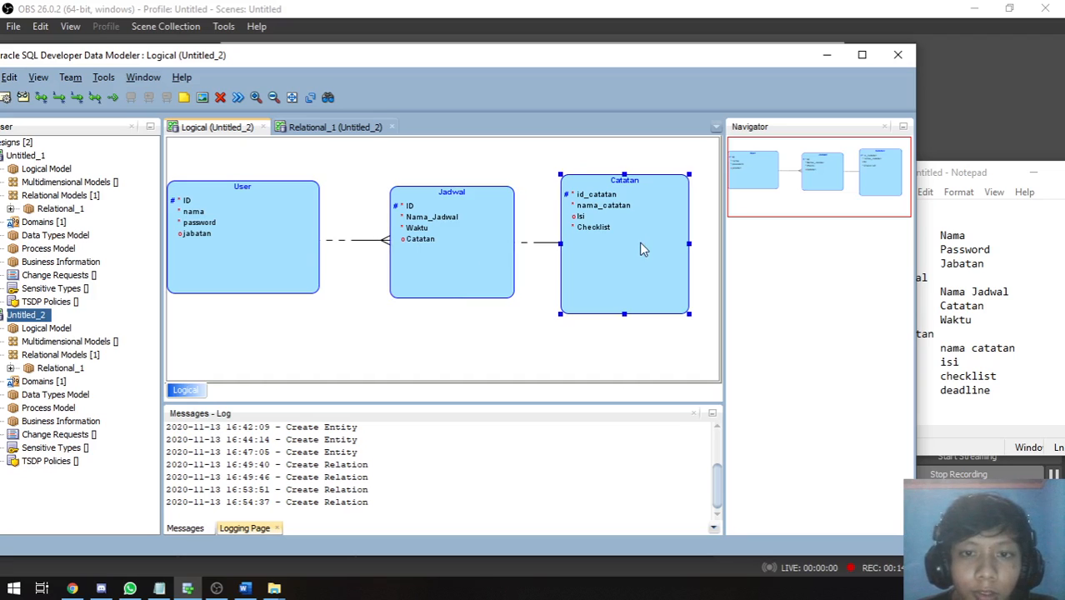
double_click(617, 245)
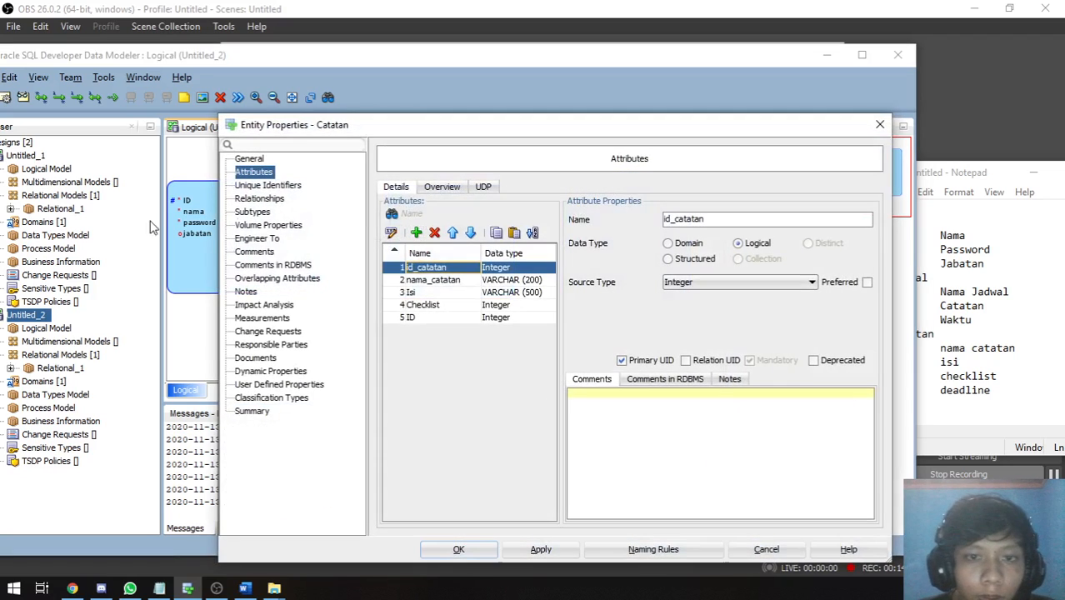
click(416, 232)
text(dea)
click(746, 243)
Step: Set the deadline attribute's source type to Time and make the attribute mandatory
click(748, 283)
scroll(765, 385, down, 5)
scroll(762, 387, down, 6)
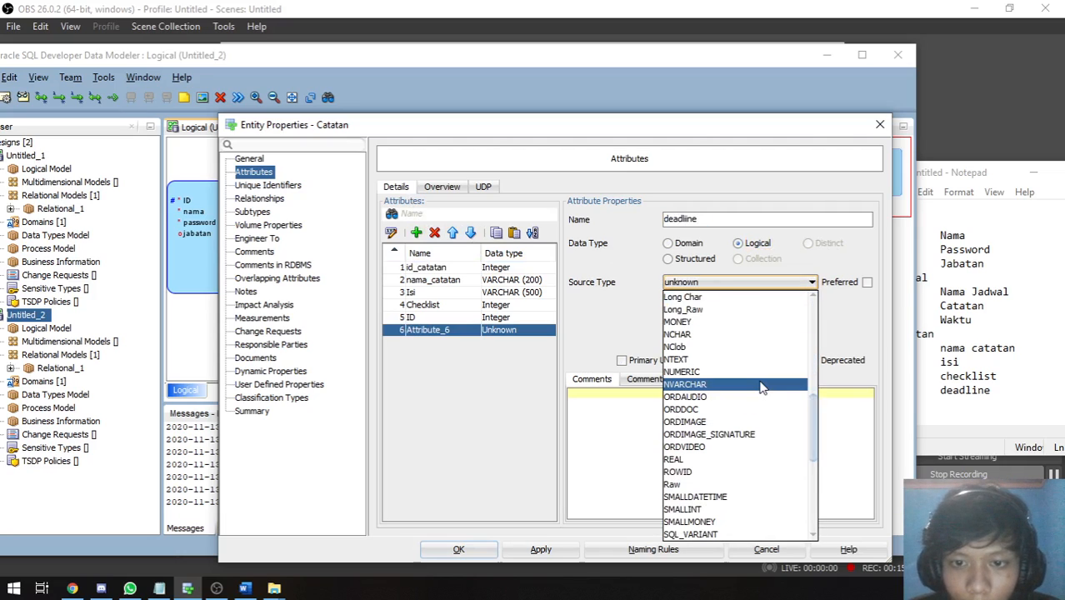
scroll(748, 398, down, 3)
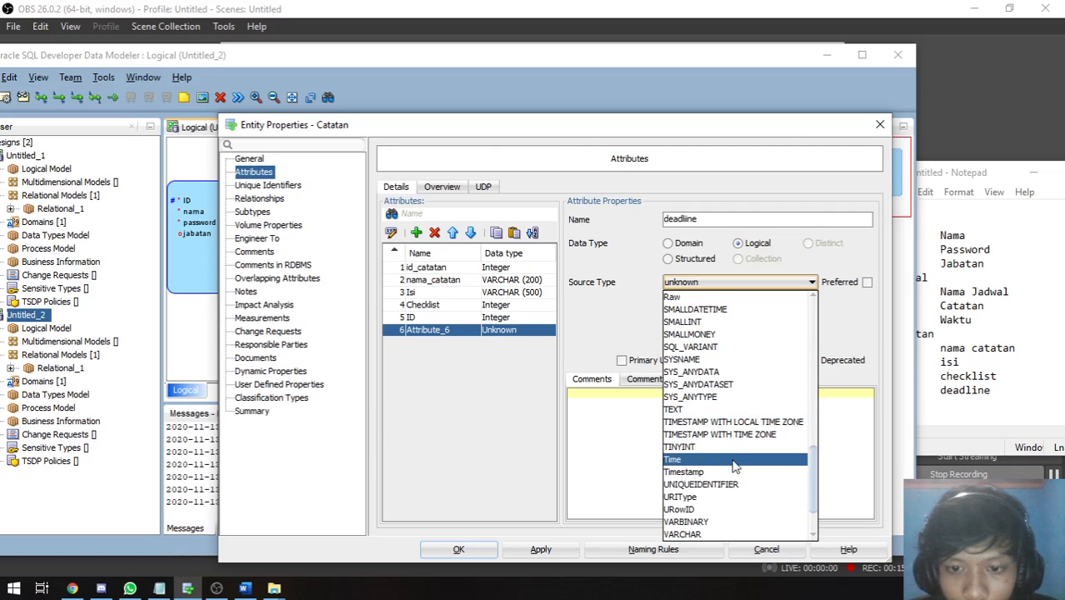
scroll(734, 469, down, 3)
scroll(734, 471, up, 2)
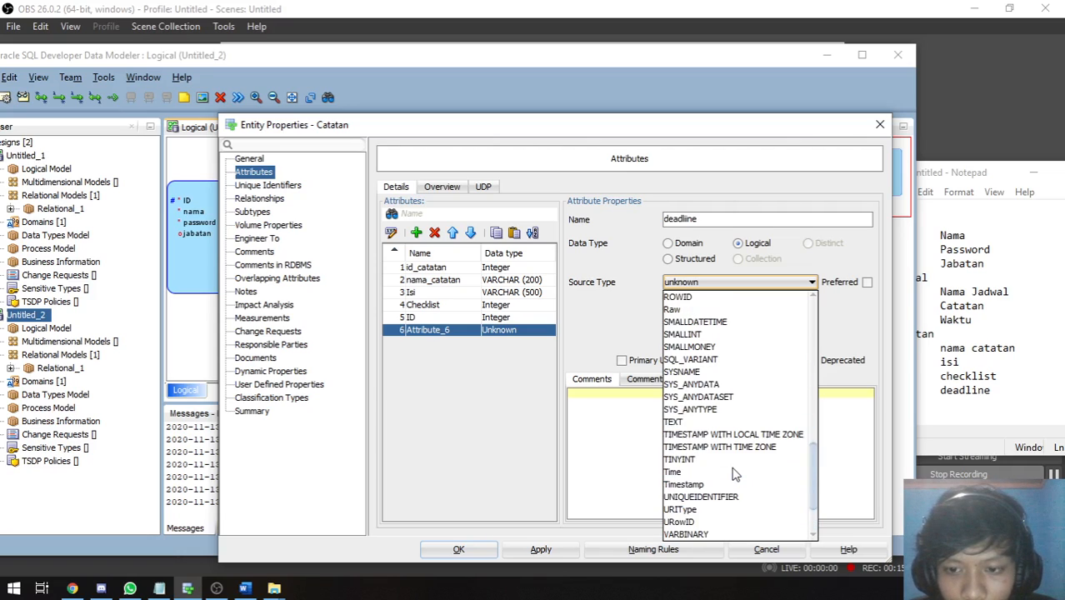
scroll(724, 468, down, 2)
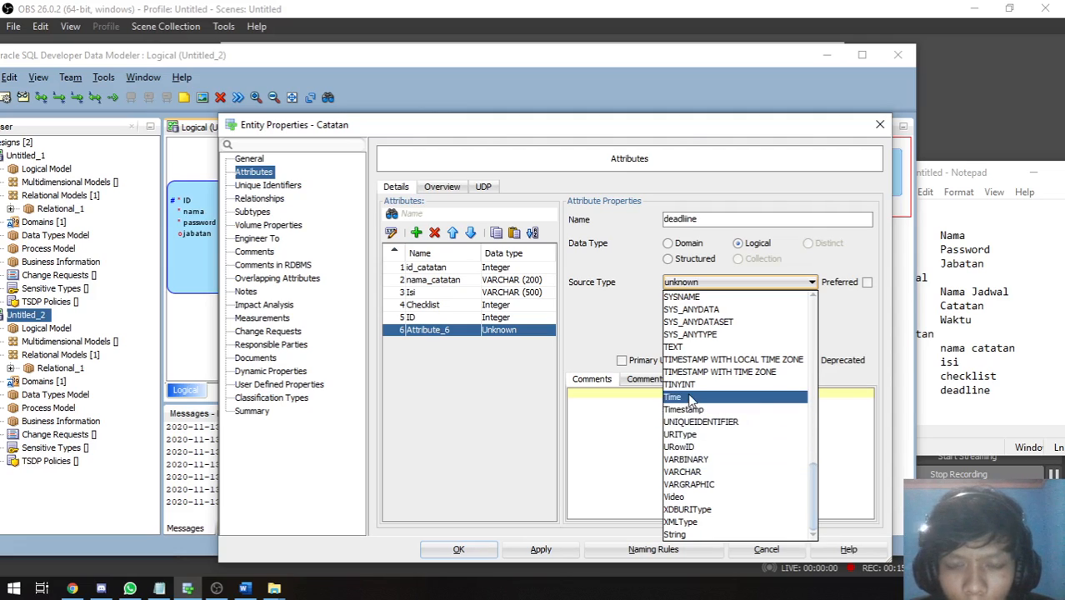
click(692, 397)
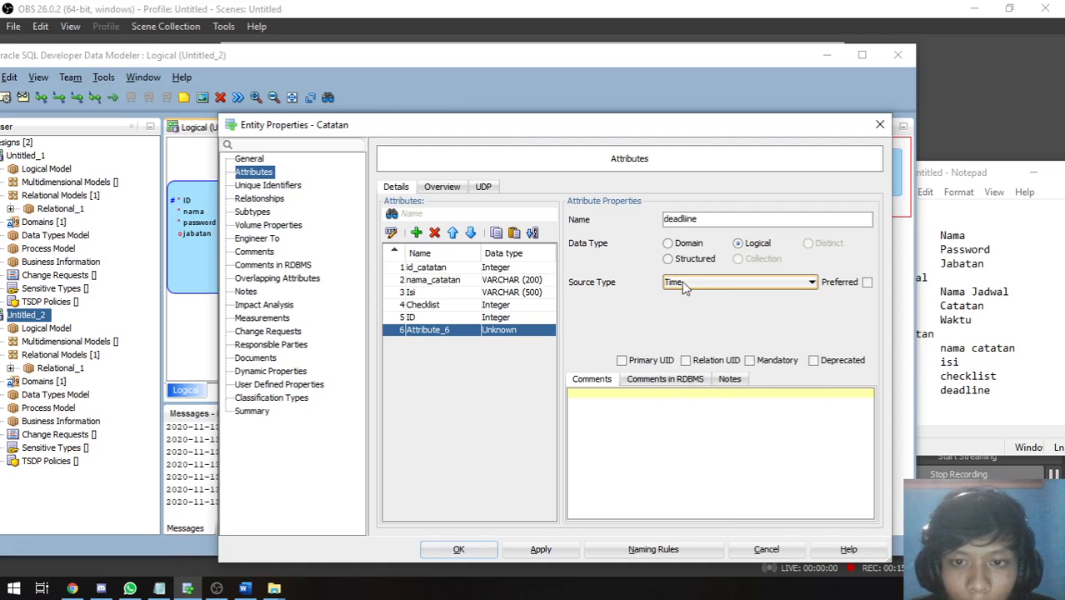
click(763, 285)
click(763, 285)
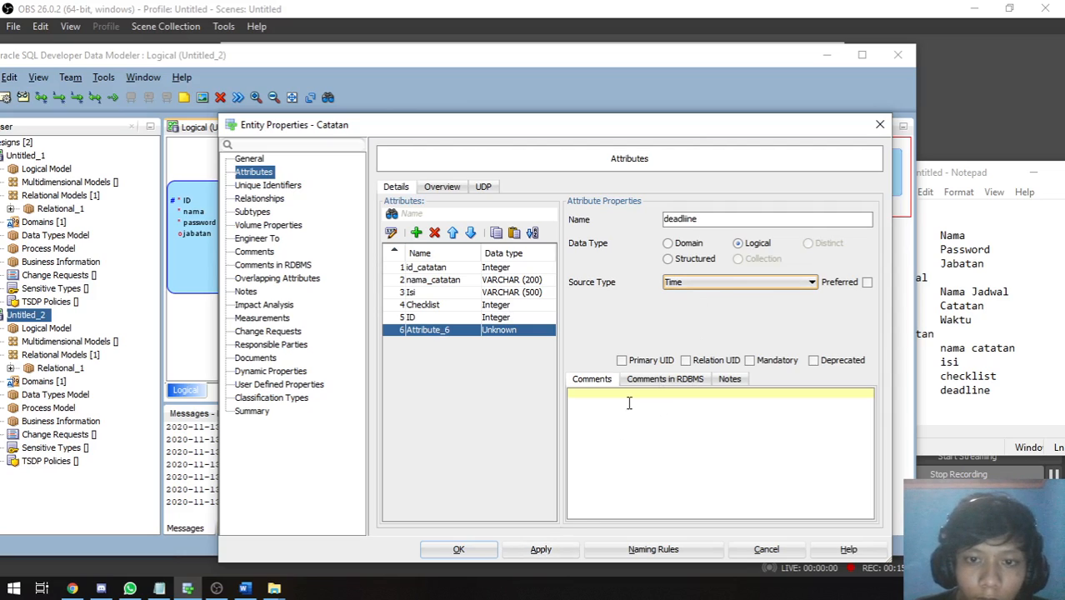
click(731, 284)
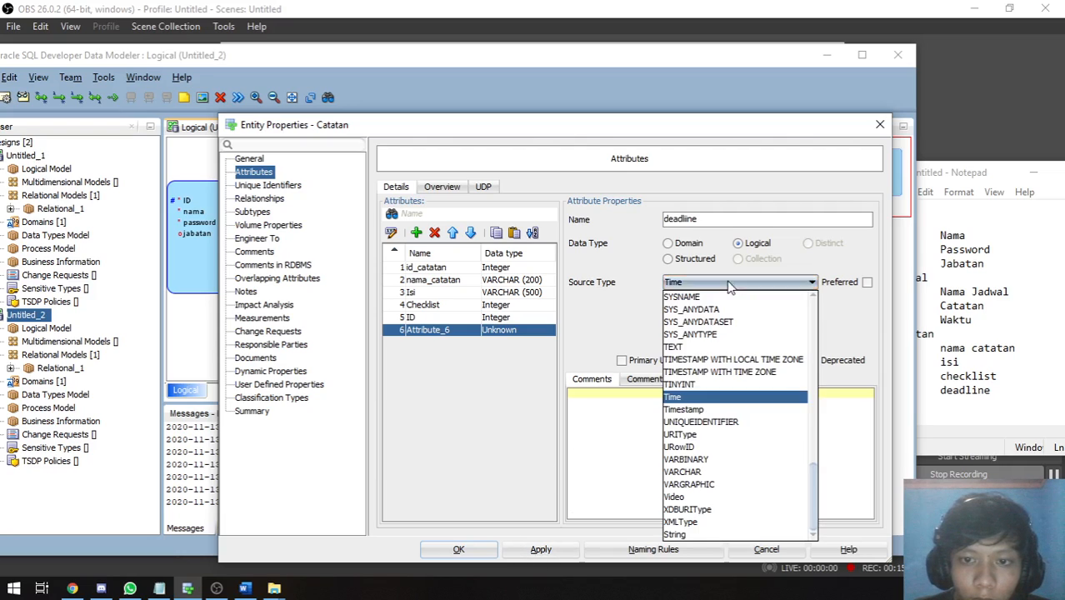
click(728, 398)
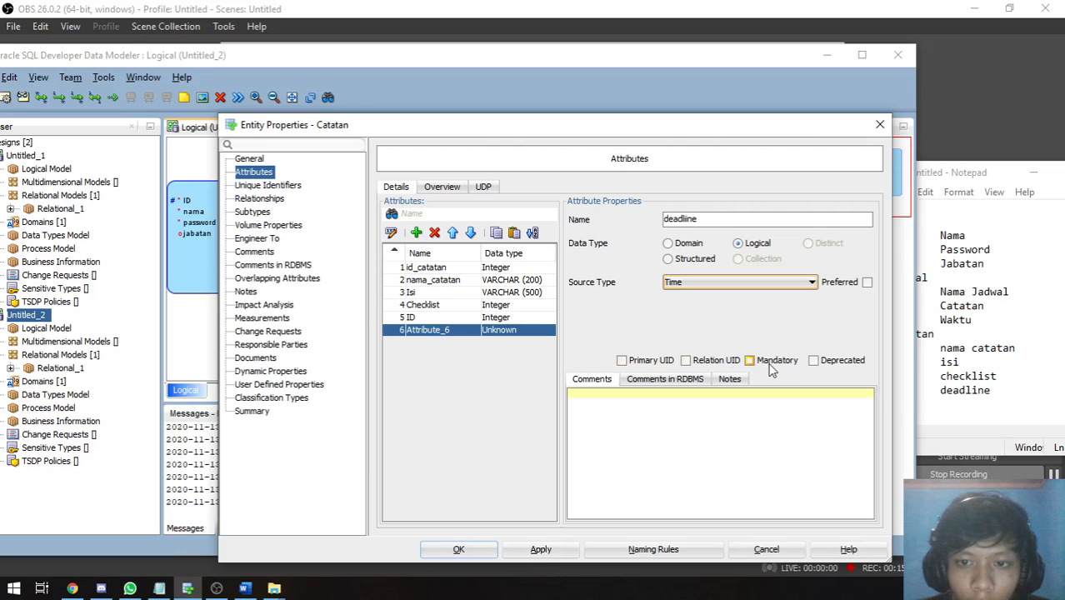
Step: Try to delete the inherited ID attribute from the Catatan entity
click(463, 320)
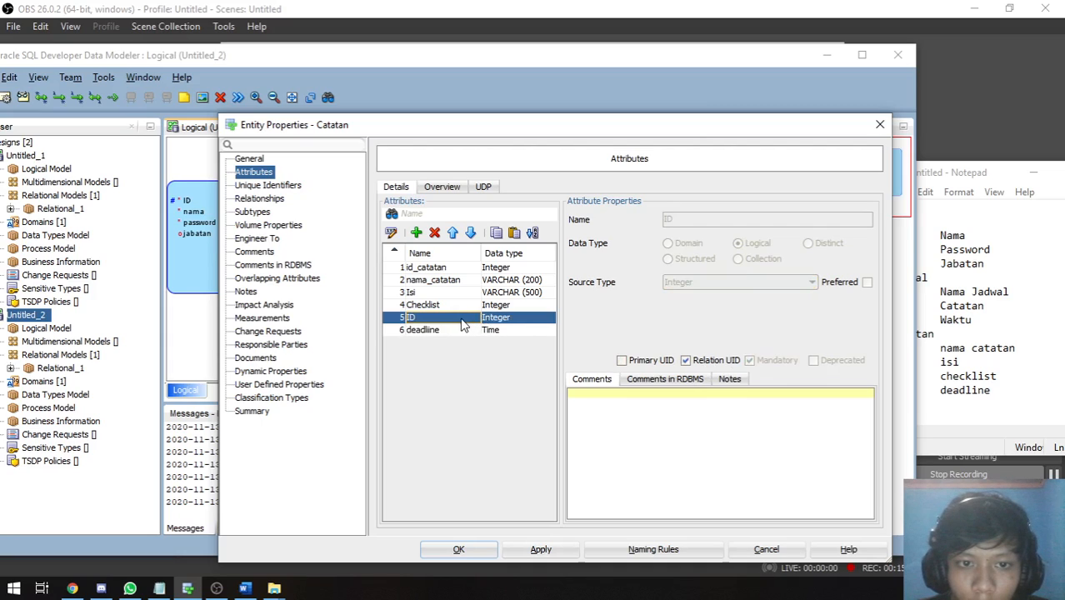
key(Up)
key(Down)
click(458, 308)
click(460, 319)
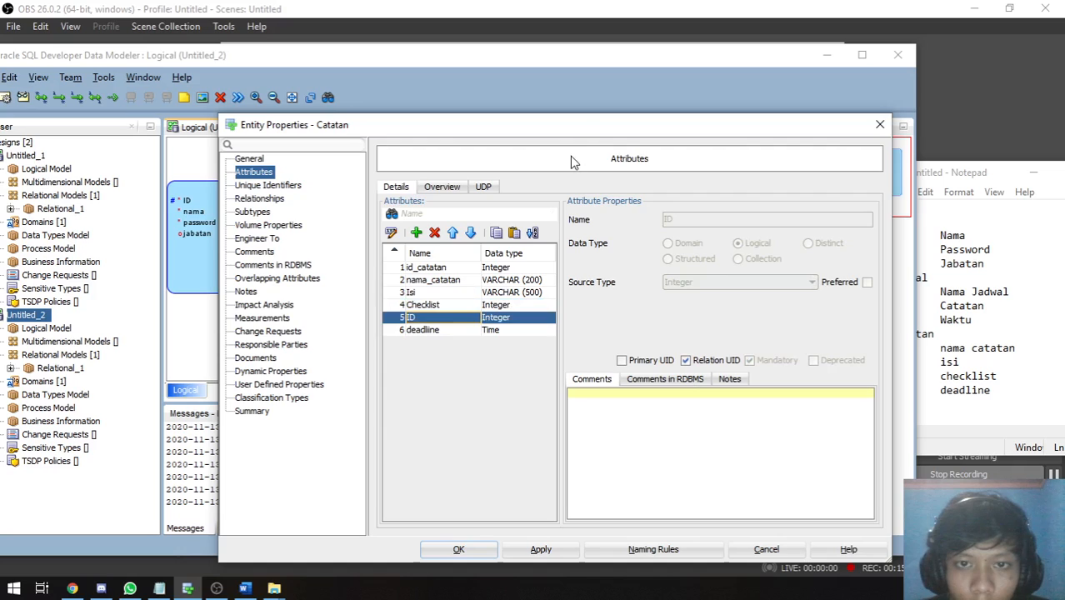
drag(583, 130, 553, 136)
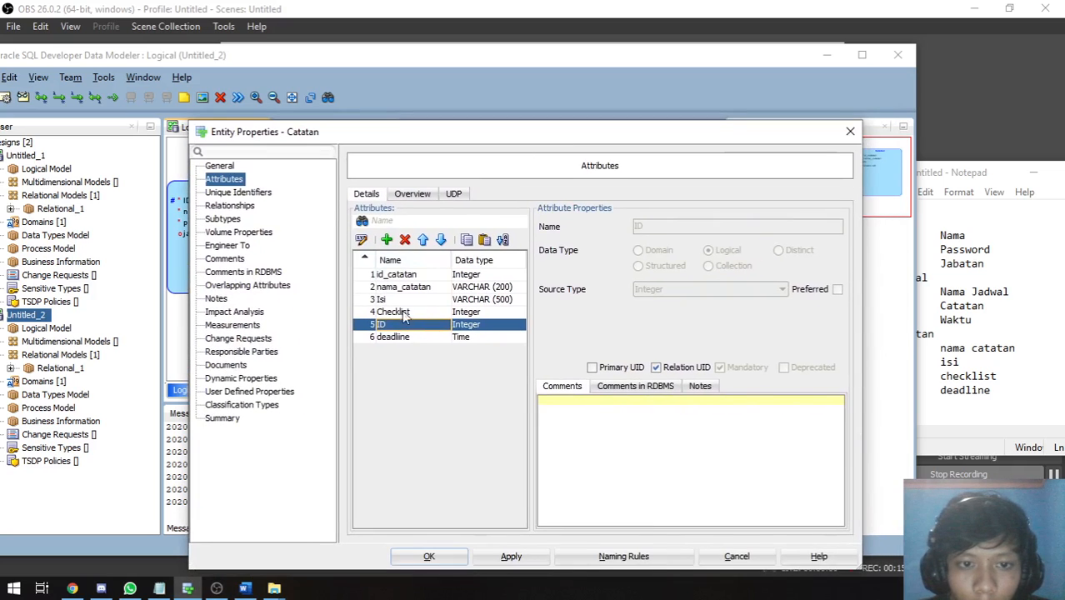
click(405, 242)
click(415, 323)
click(405, 240)
click(432, 331)
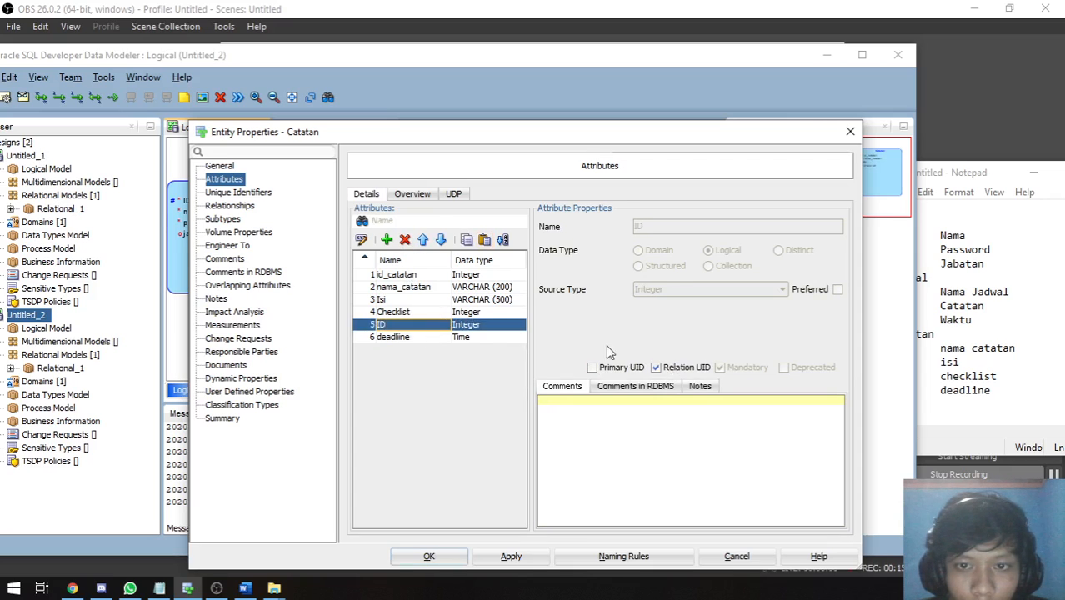
Step: Move the deadline attribute above the ID attribute in the Catatan entity's attribute order
click(425, 336)
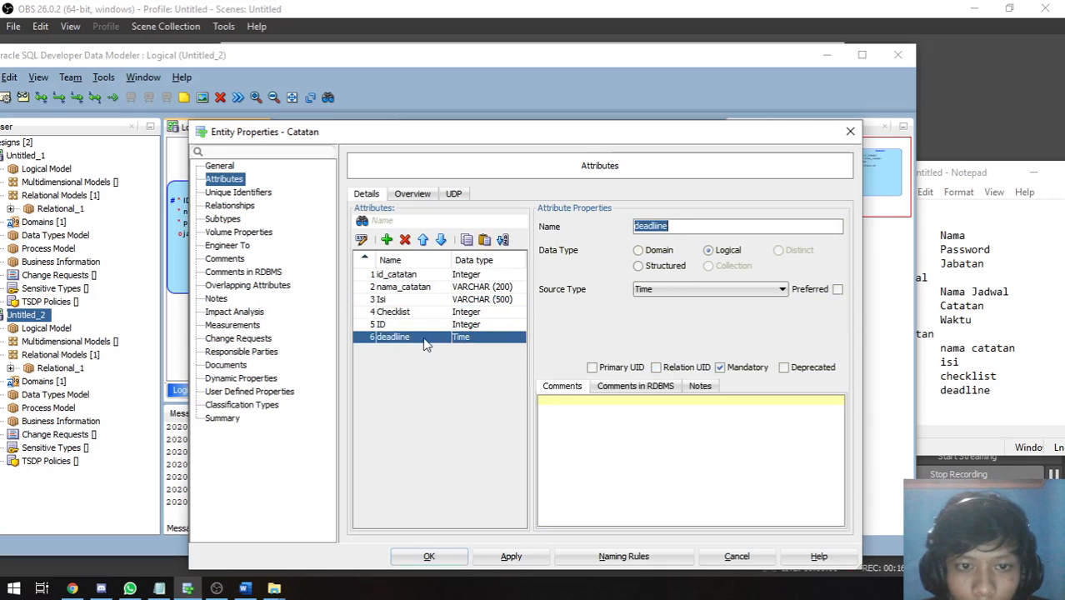
click(423, 241)
Step: Try again to delete Catatan's ID attribute and to clear its Relation UID option
click(435, 336)
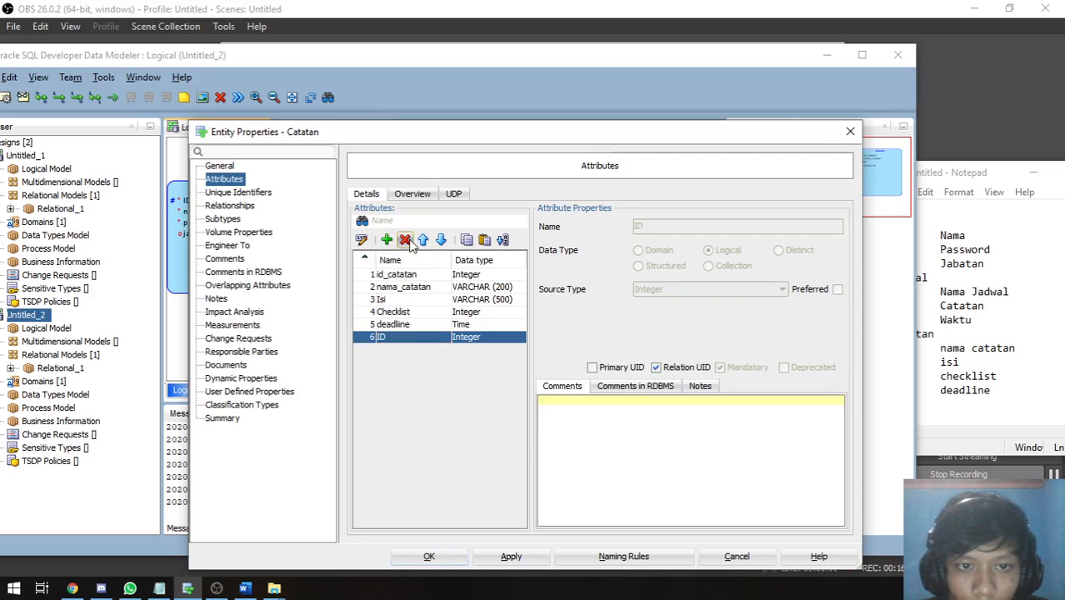
click(408, 241)
click(440, 337)
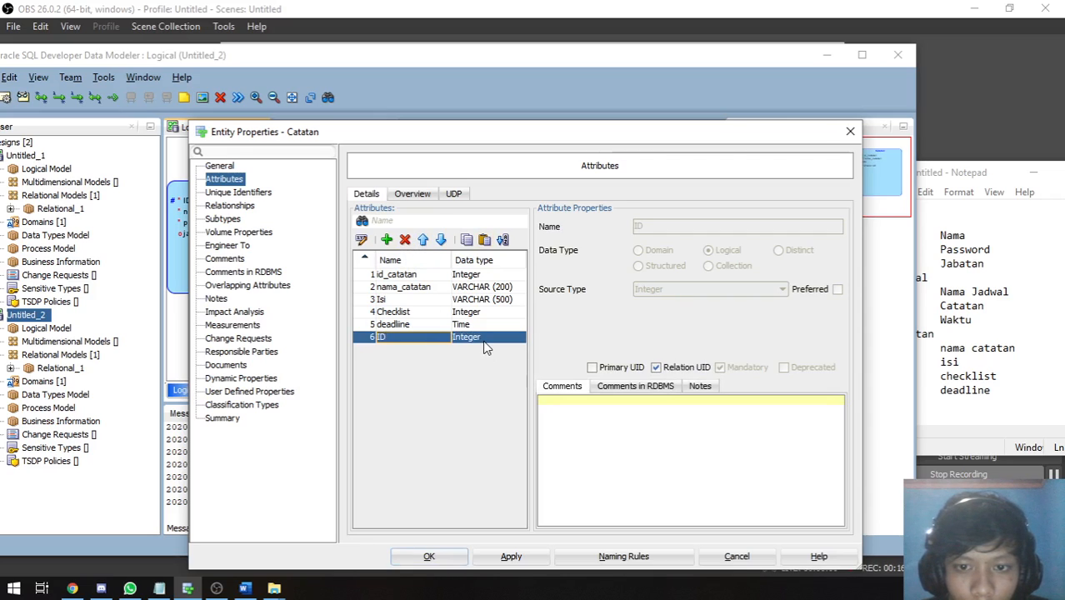
click(665, 369)
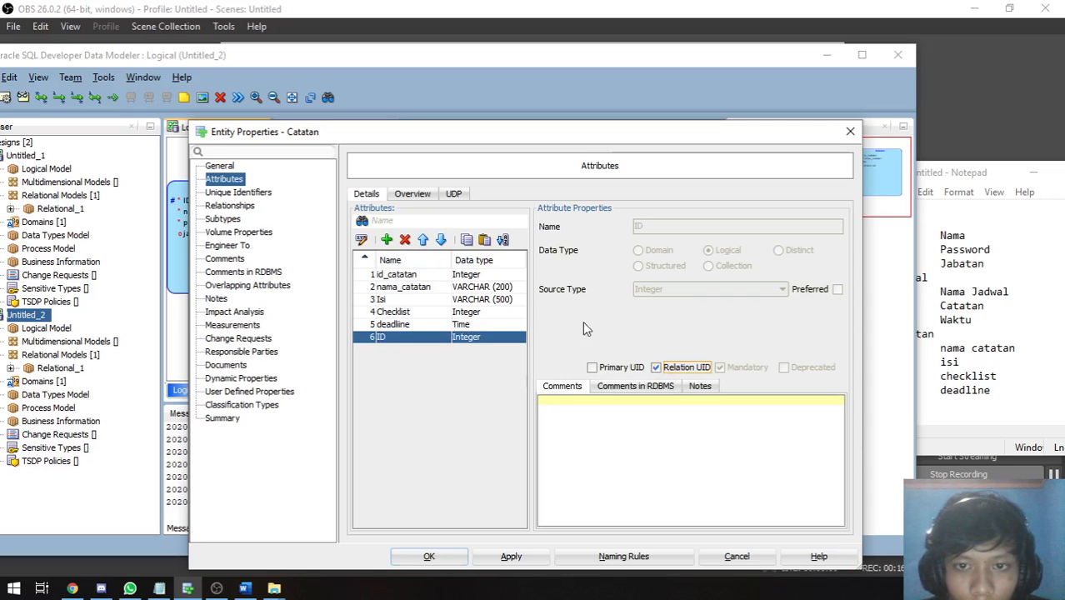
Step: Check the deadline and ID attributes' properties, and save the changes to the Catatan entity
click(463, 314)
click(450, 326)
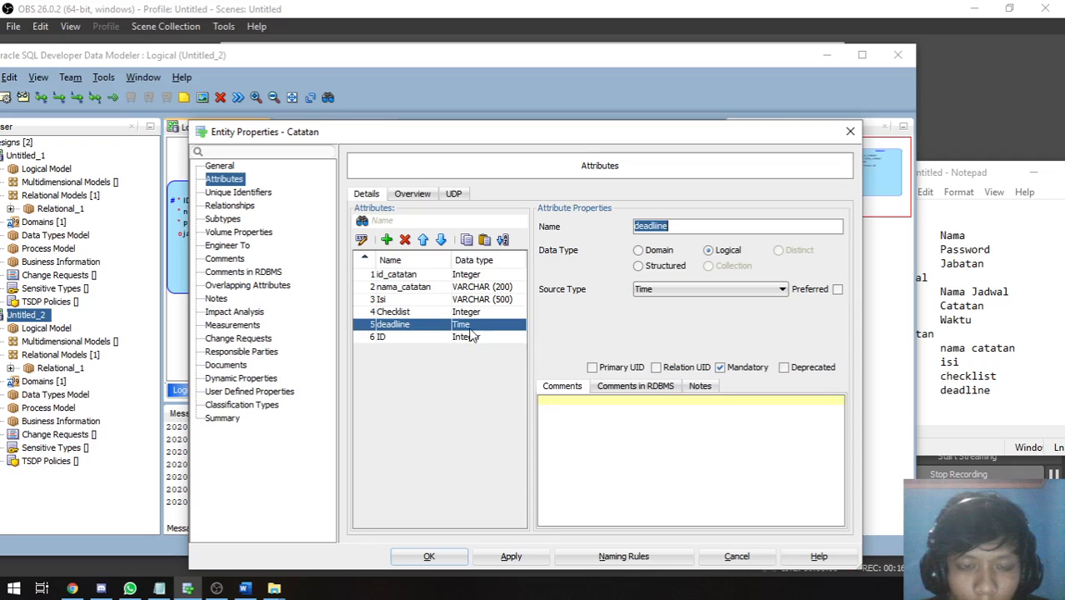
click(437, 311)
click(435, 325)
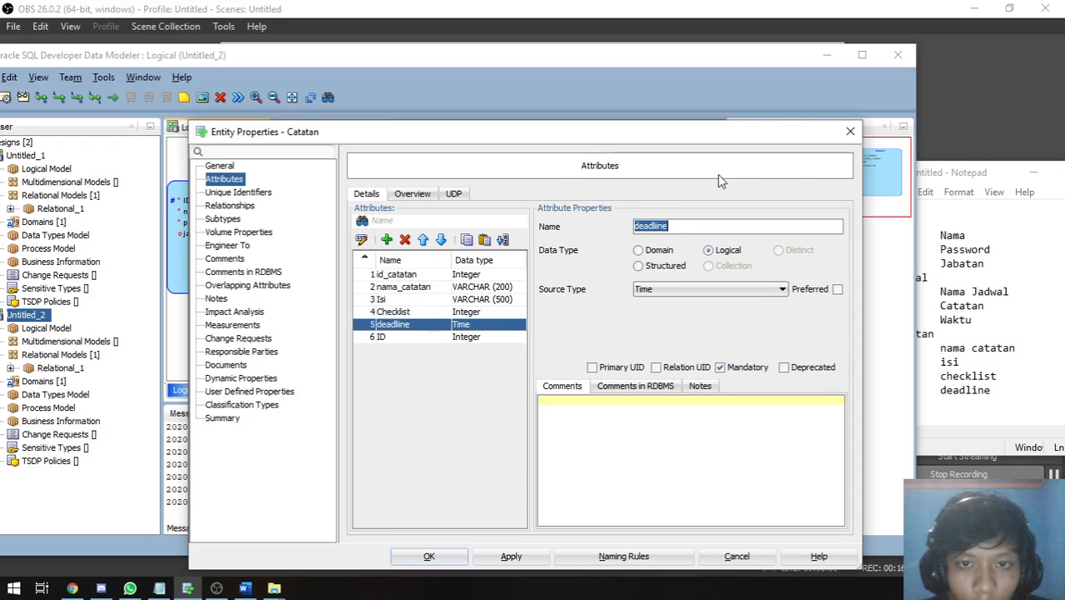
drag(761, 141, 804, 114)
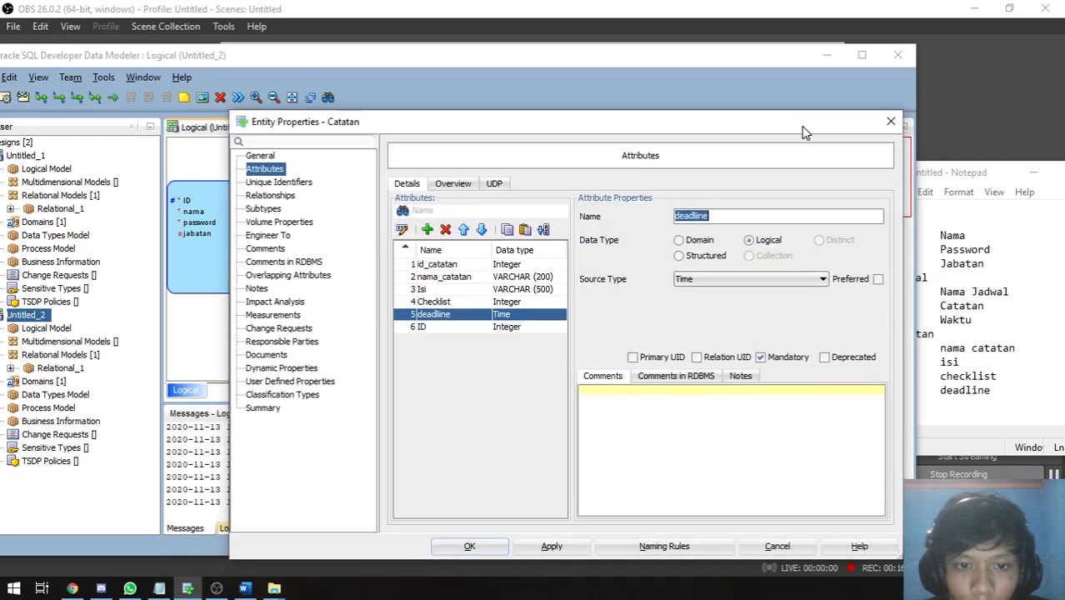
click(458, 311)
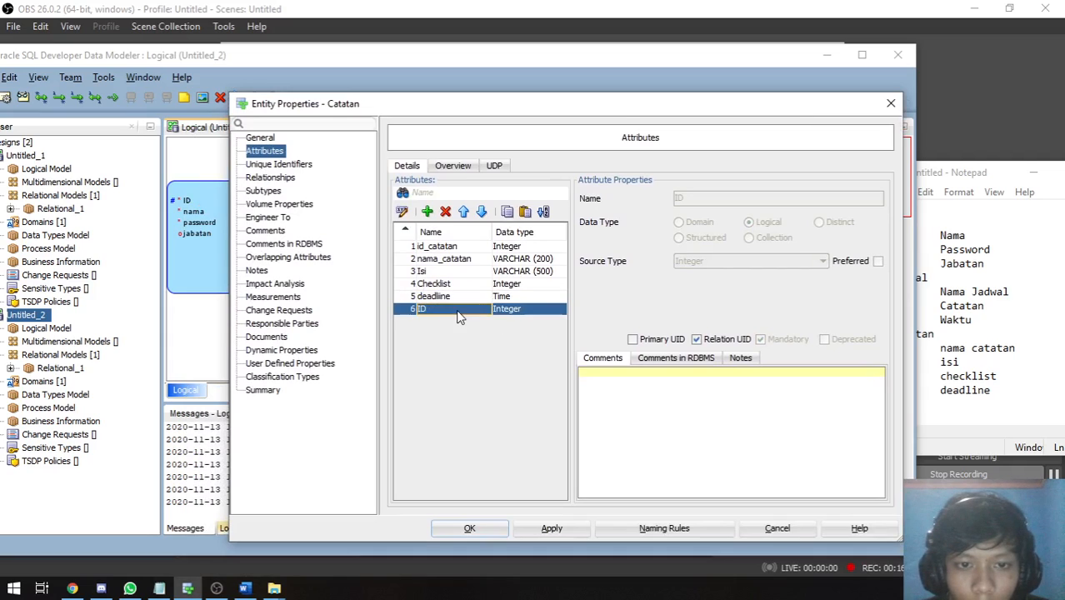
click(502, 285)
click(502, 299)
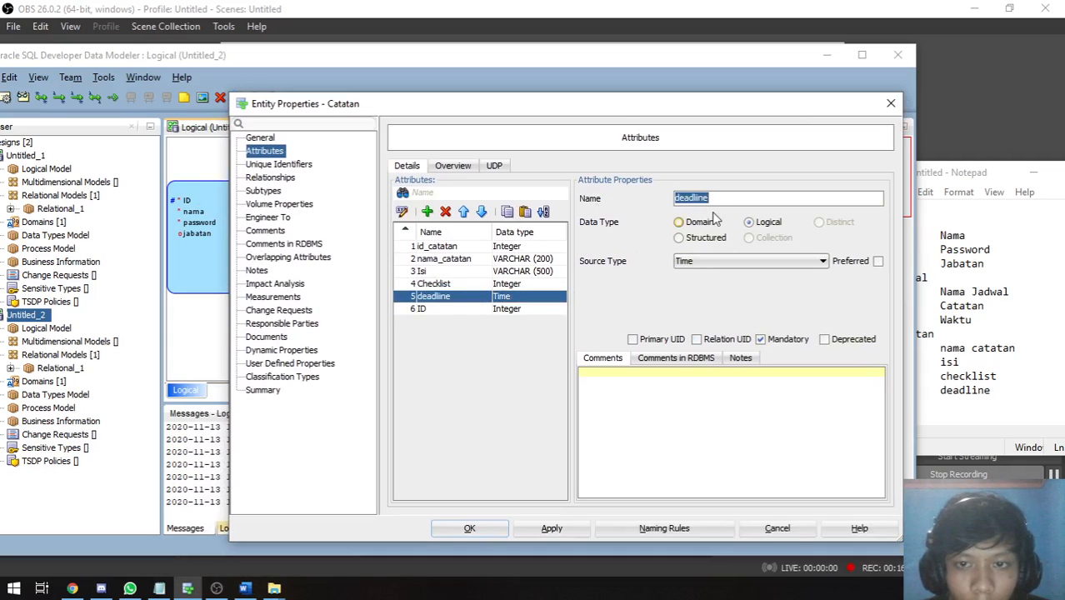
click(498, 528)
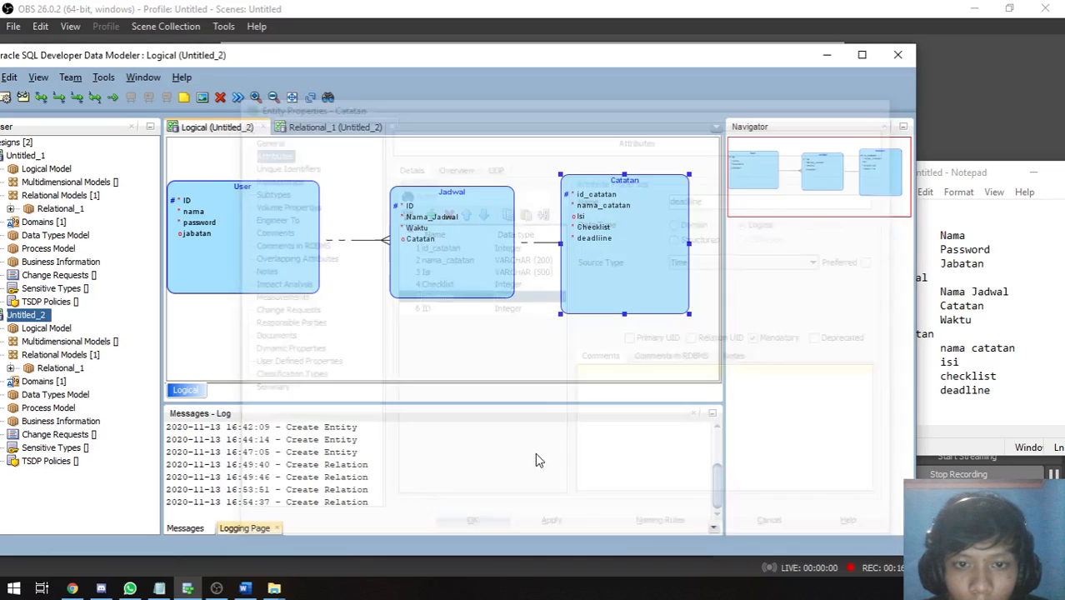
Step: Check the properties of the Jadwal entity's Catatan and ID1 attributes, and leave the entity unchanged
double_click(458, 239)
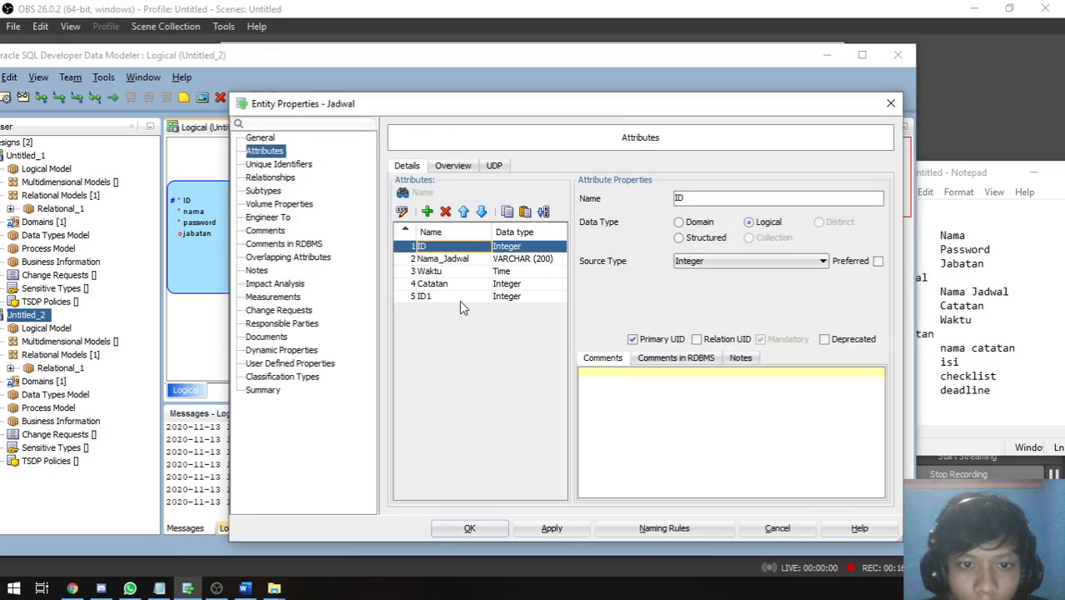
click(459, 298)
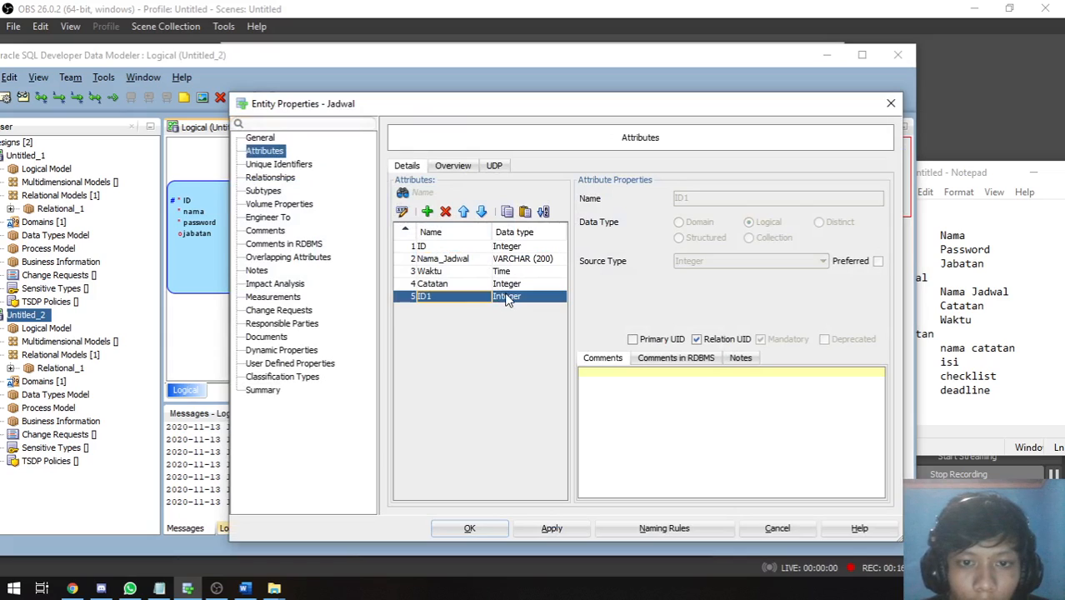
click(461, 285)
click(465, 298)
click(890, 103)
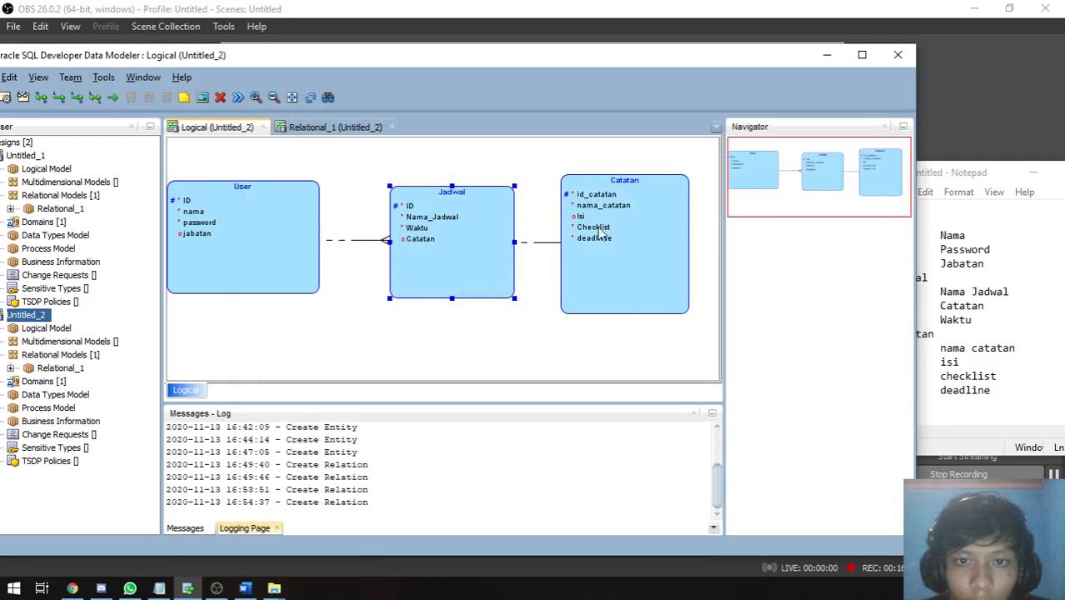
Step: Inspect the properties of the Catatan entity's deadline and ID attributes, and close the entity's properties
double_click(597, 235)
click(482, 297)
click(481, 308)
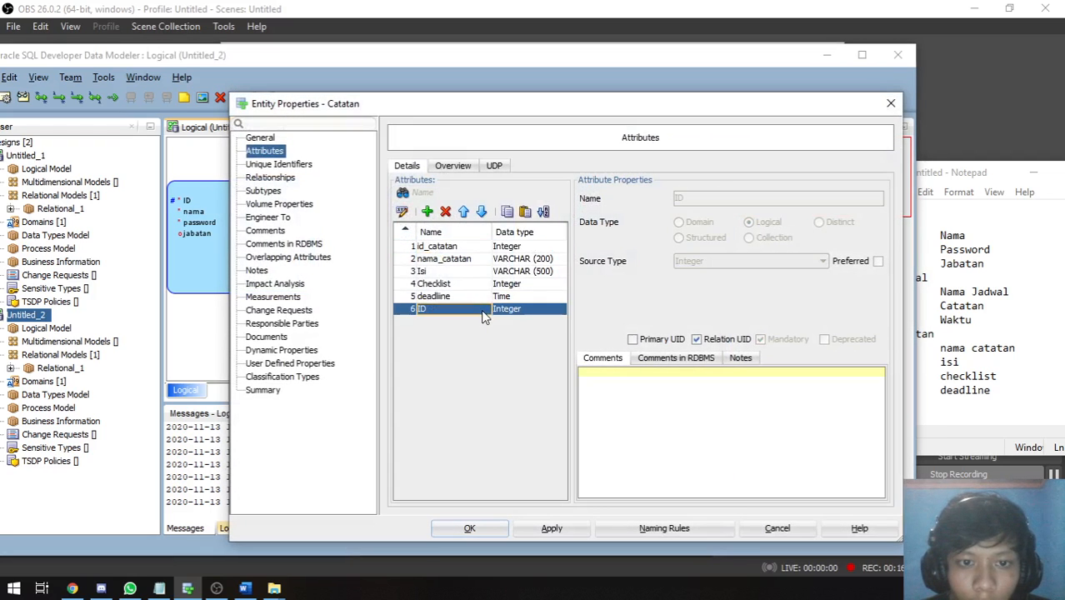
click(890, 103)
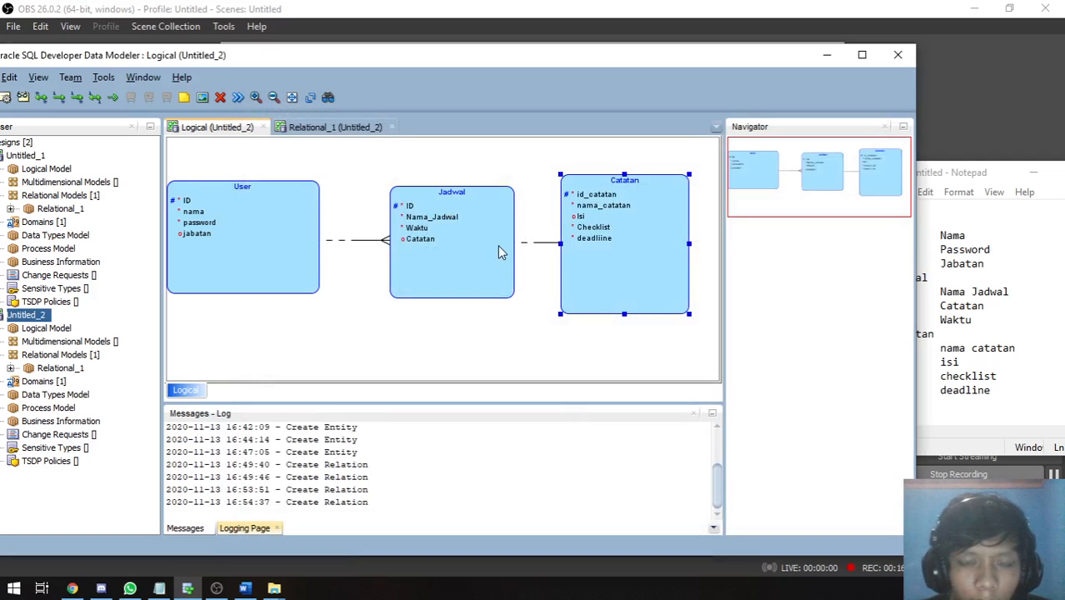
double_click(630, 244)
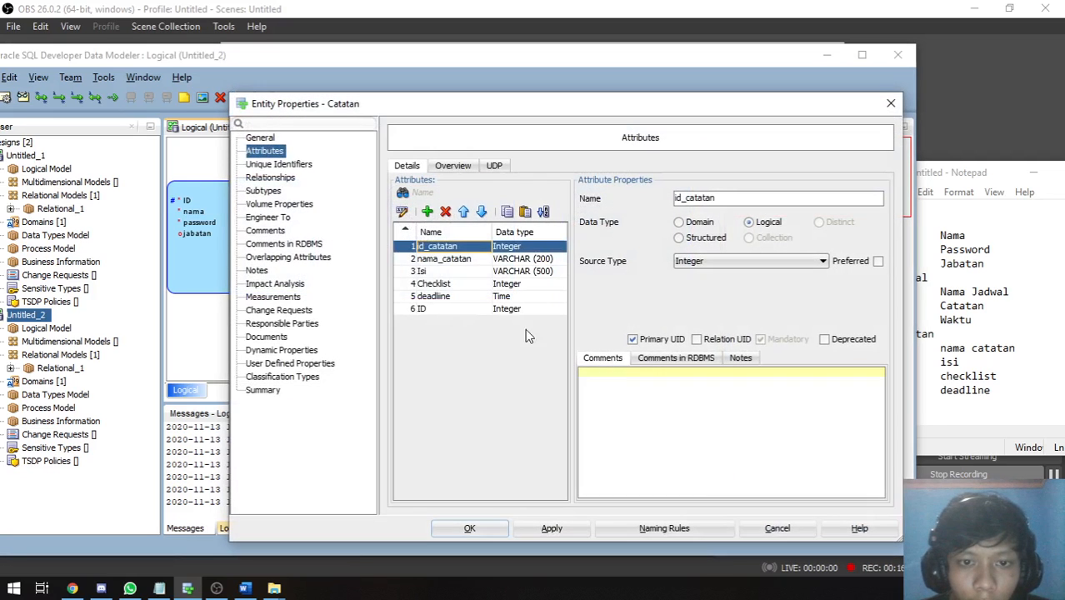
click(468, 309)
click(468, 296)
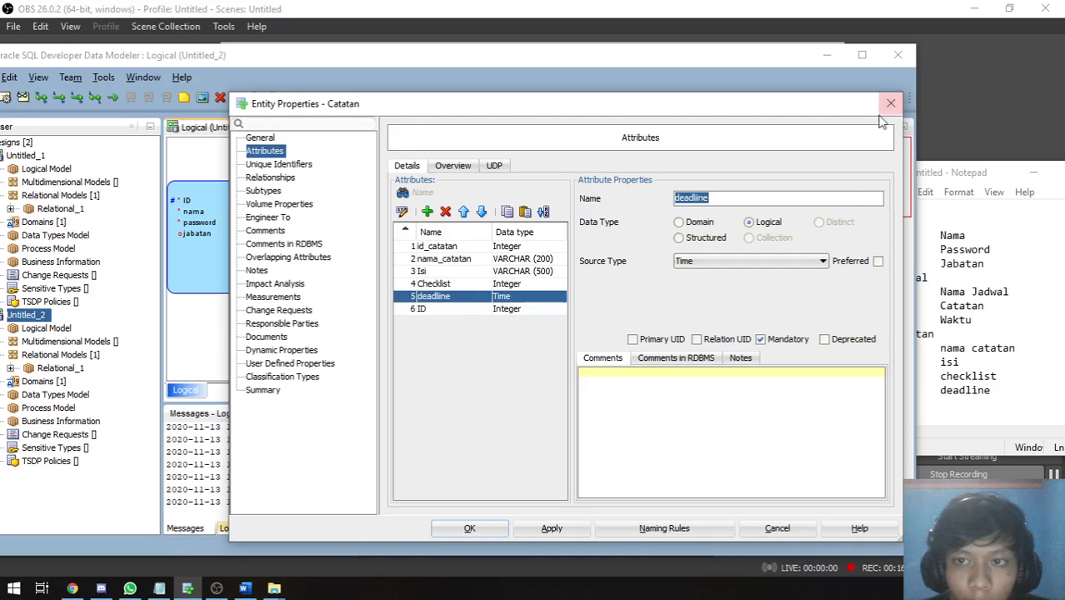
click(494, 528)
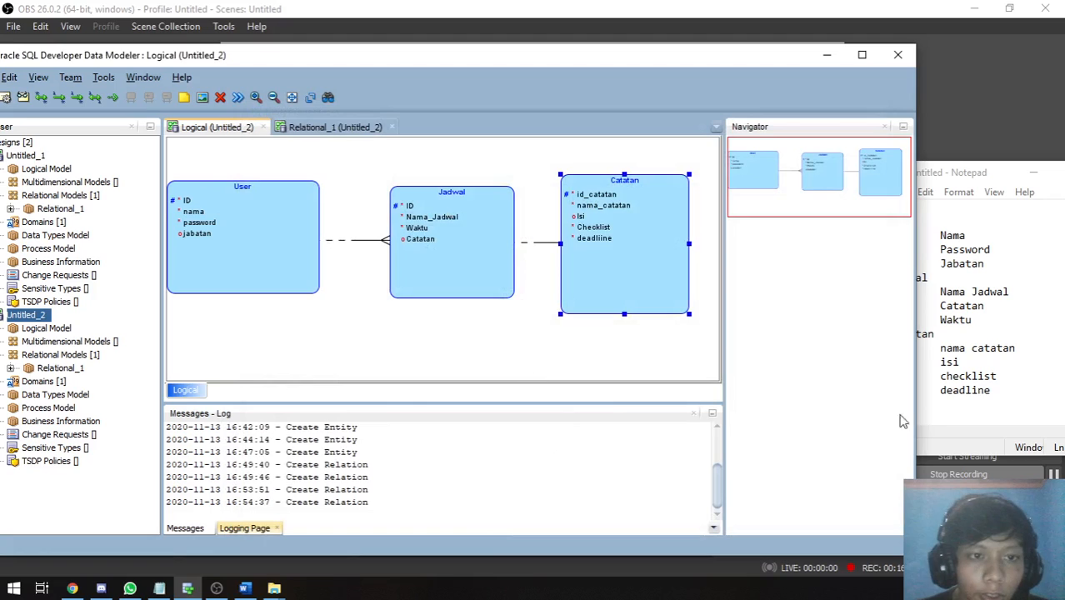
Step: Switch to the Notepad attribute list and place its window beside the Catatan entity, with the full list in view
click(996, 204)
drag(997, 182, 906, 200)
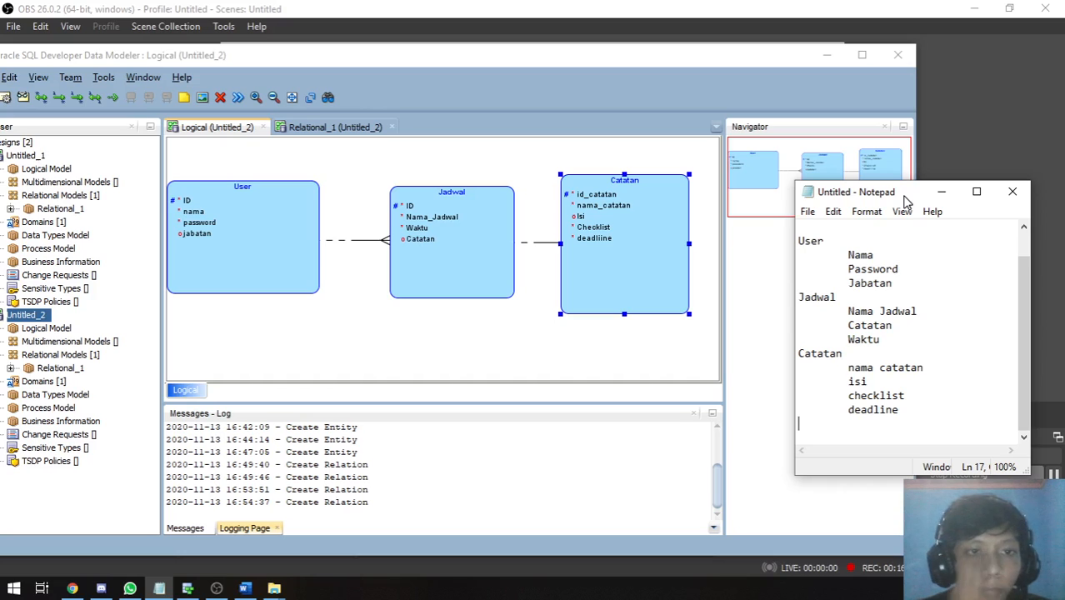
drag(906, 200, 888, 211)
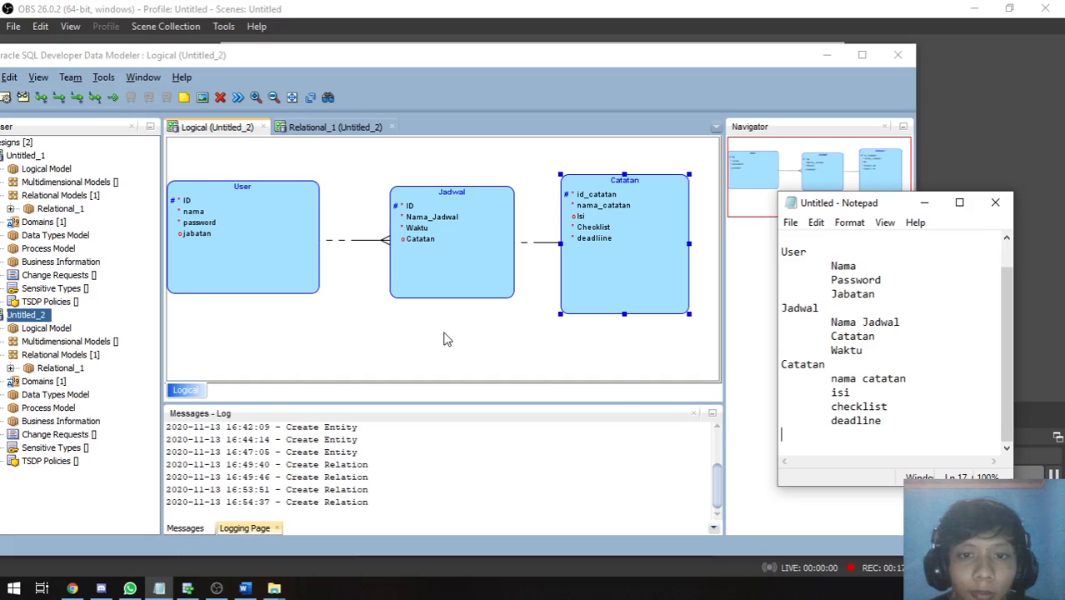
Step: Return to the logical diagram in Data Modeler and review the User and Jadwal entities
click(203, 237)
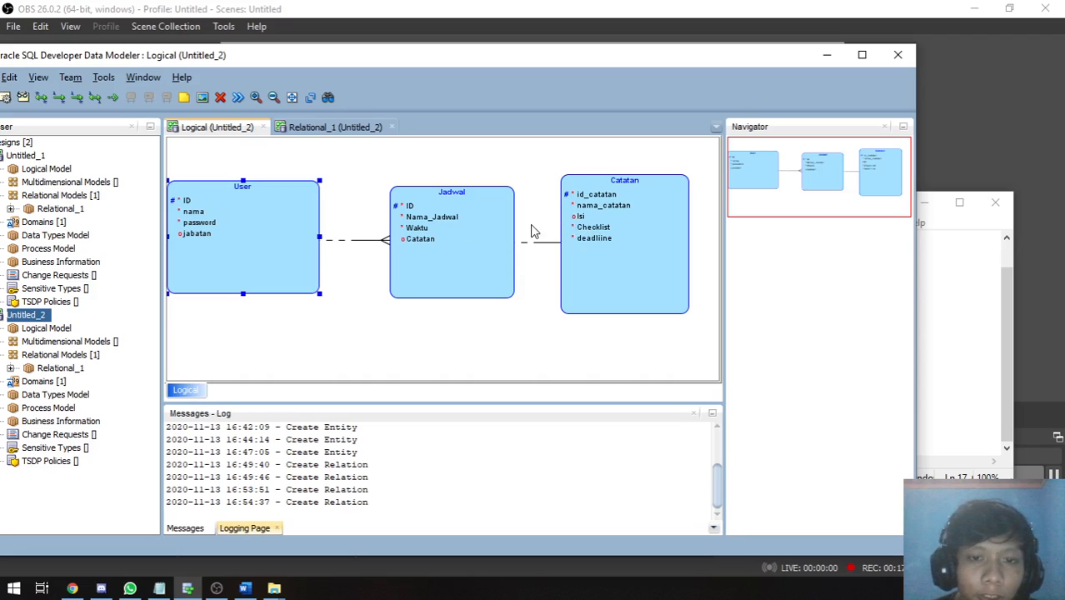
click(439, 244)
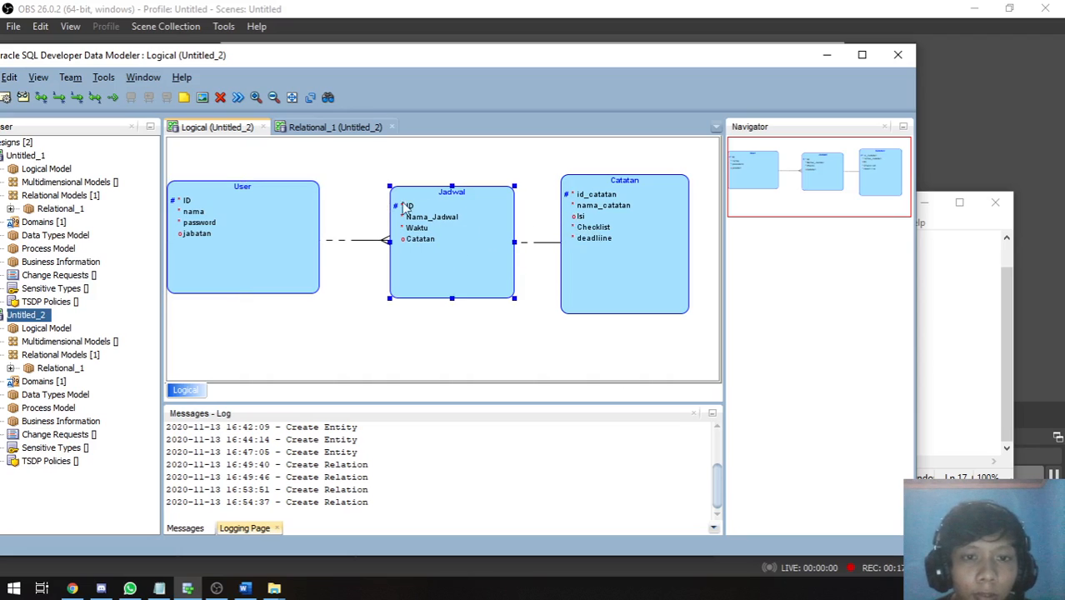
click(452, 160)
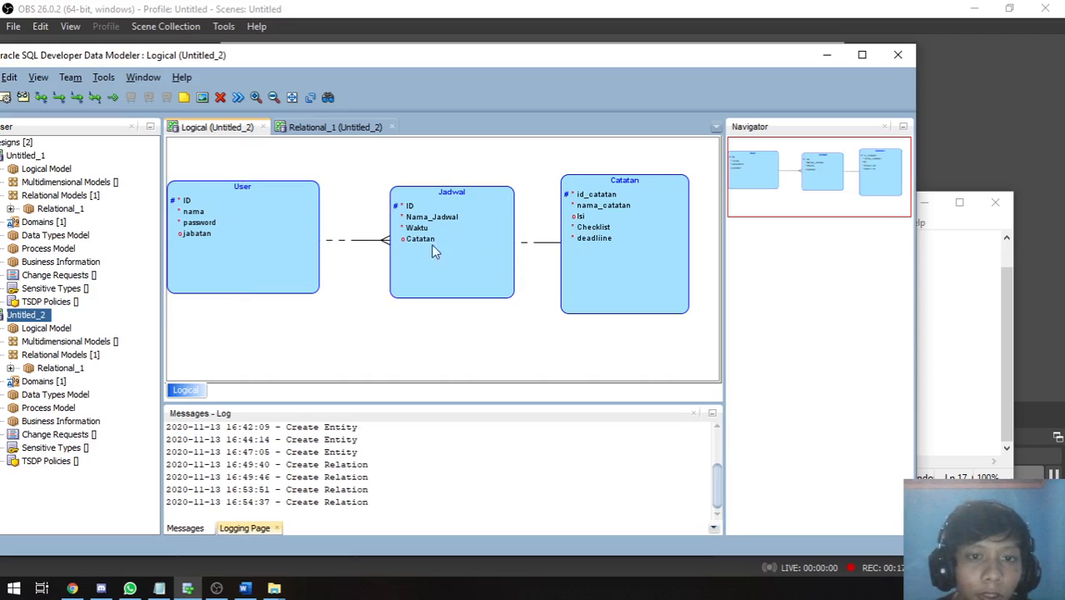
click(243, 220)
click(483, 150)
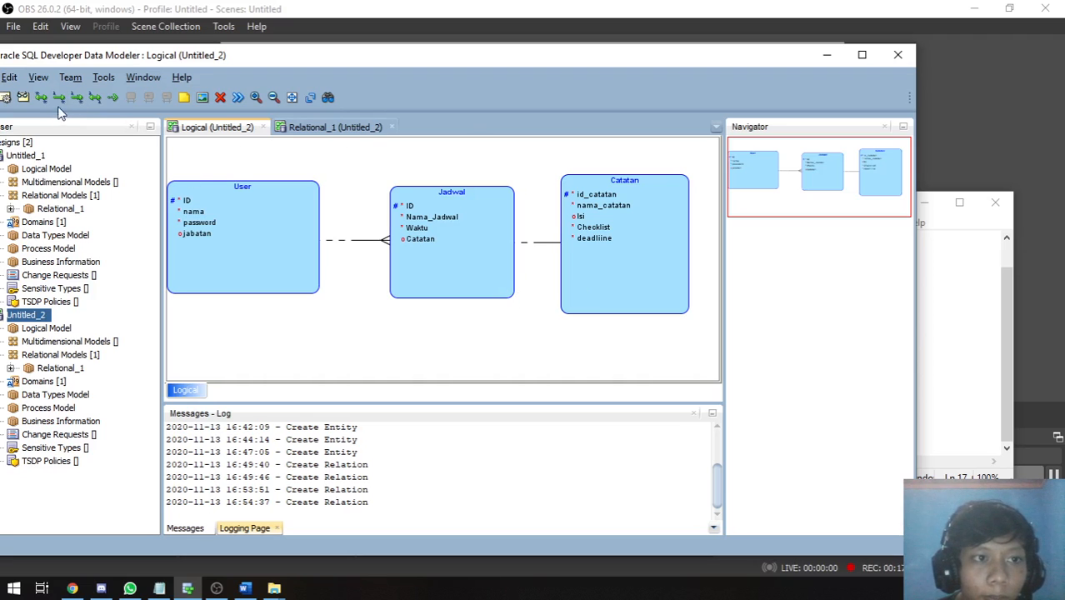
click(949, 16)
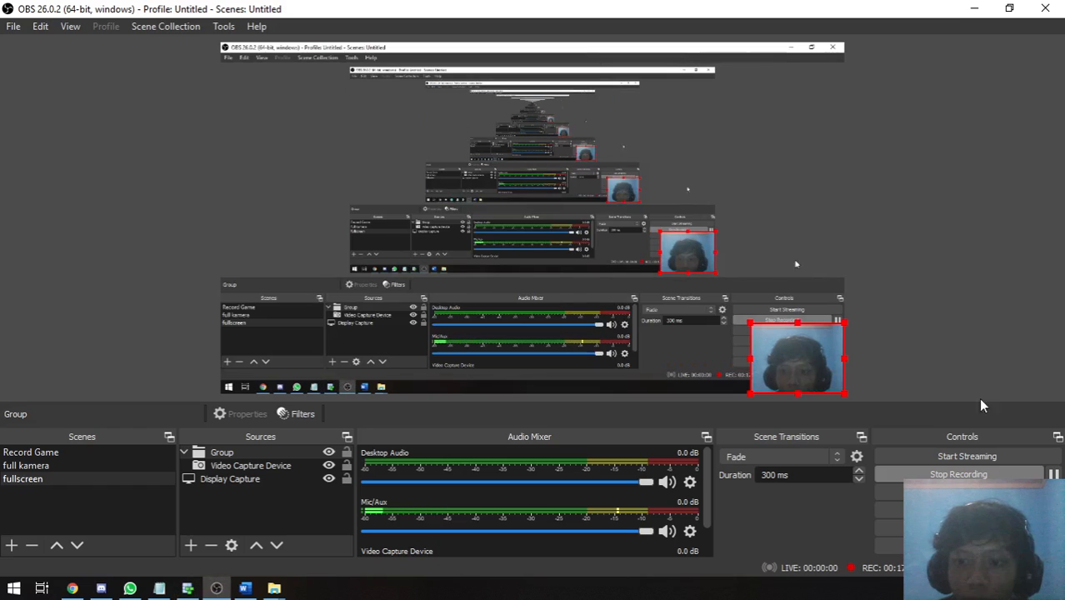